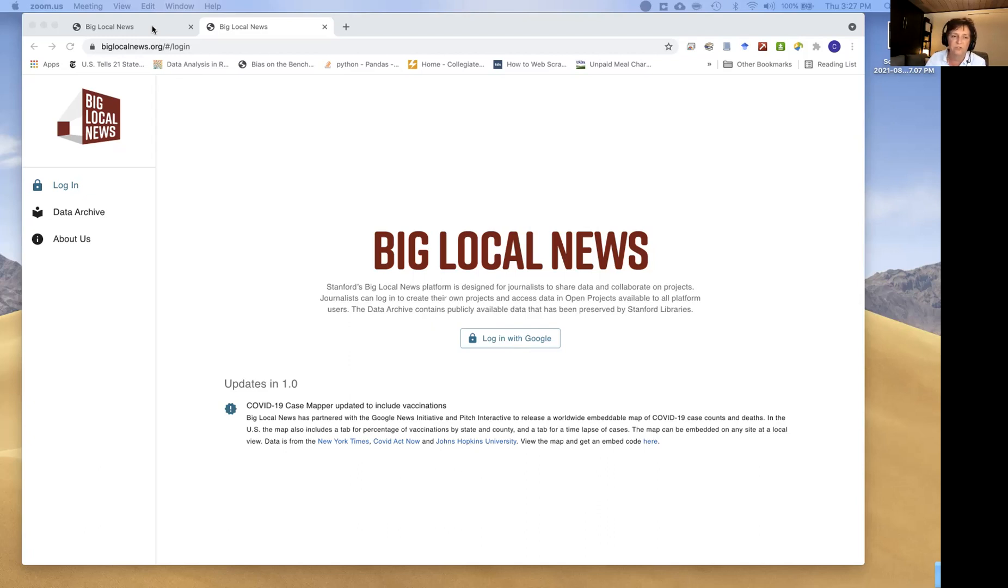
- Show the Stanford School Enrollment Project's state CSV files and view the additional actions available for in.csv
left_click(152, 29)
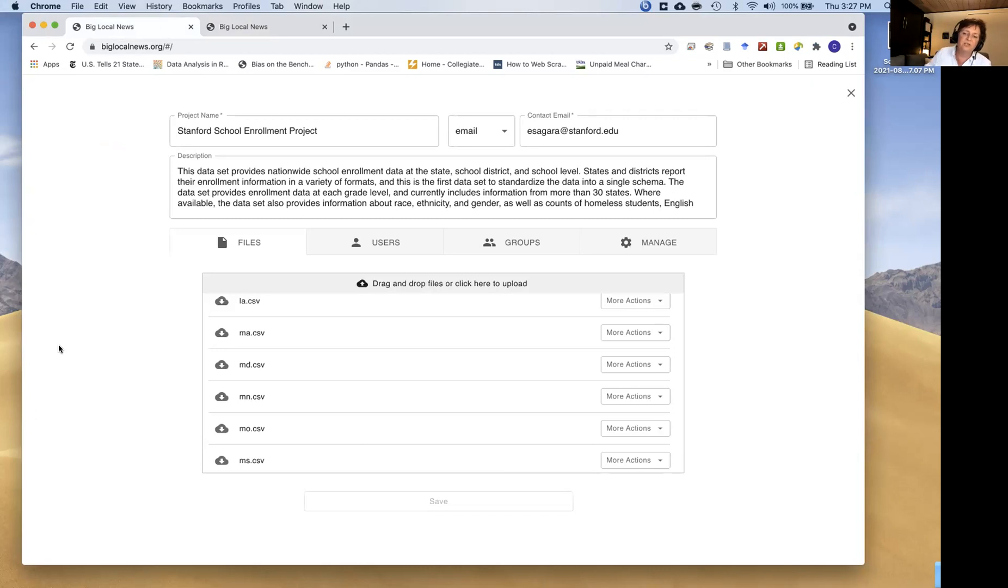
scroll(279, 329, "up", 1)
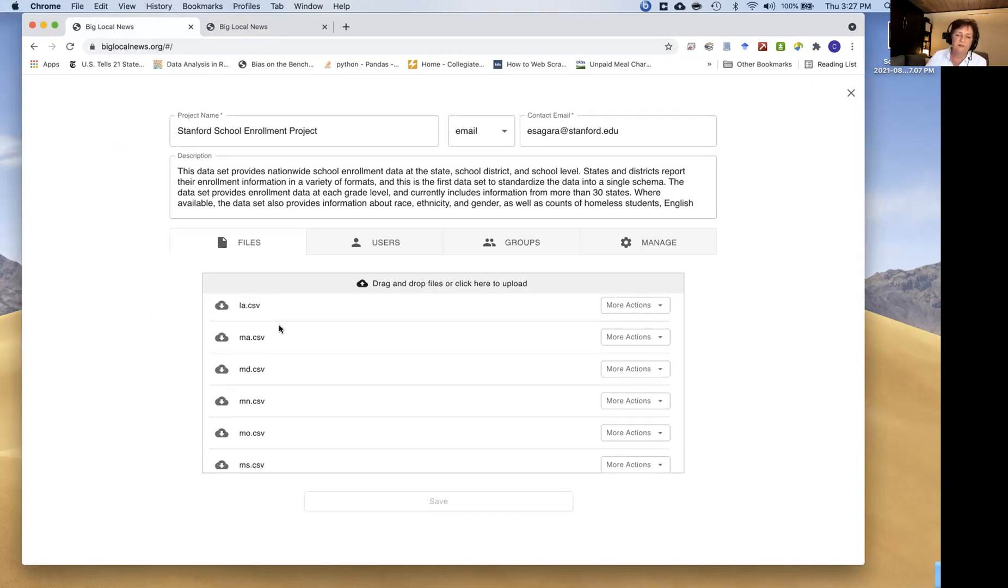
scroll(279, 328, "up", 3)
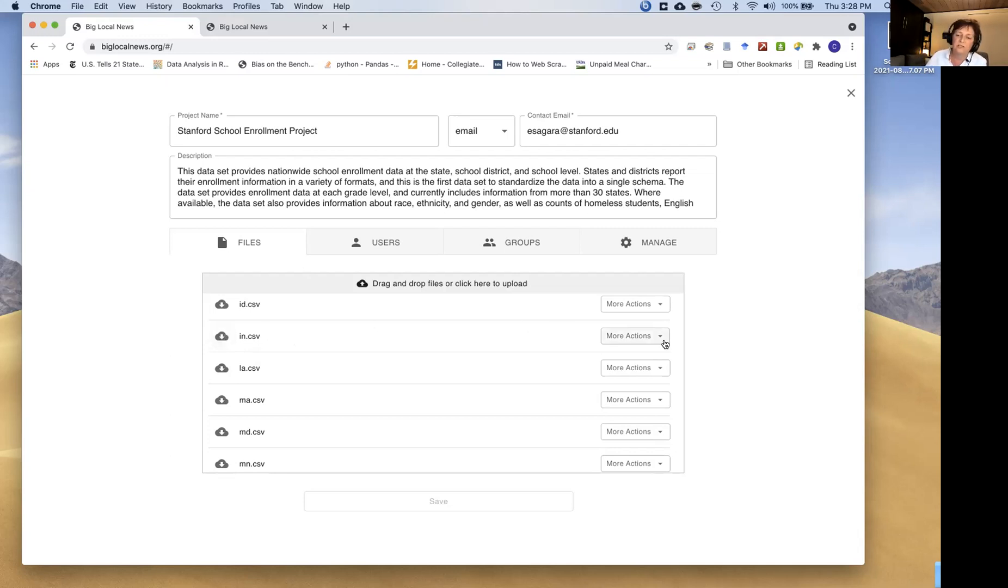
left_click(660, 336)
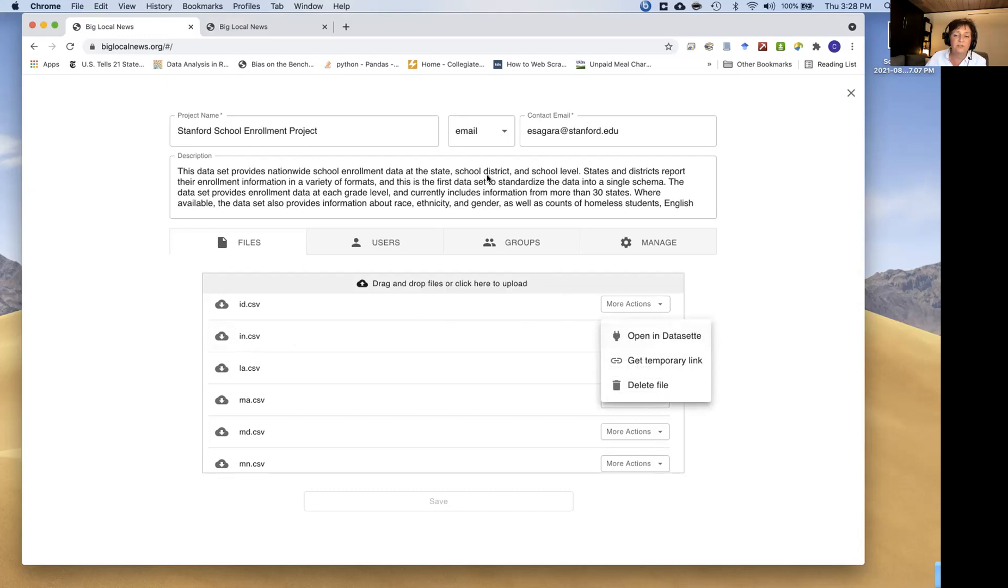
left_click(487, 179)
- Read through the project description, including the Datasette link, the double-counting caveat and the licence terms
scroll(483, 190, "down", 1)
scroll(483, 190, "down", 3)
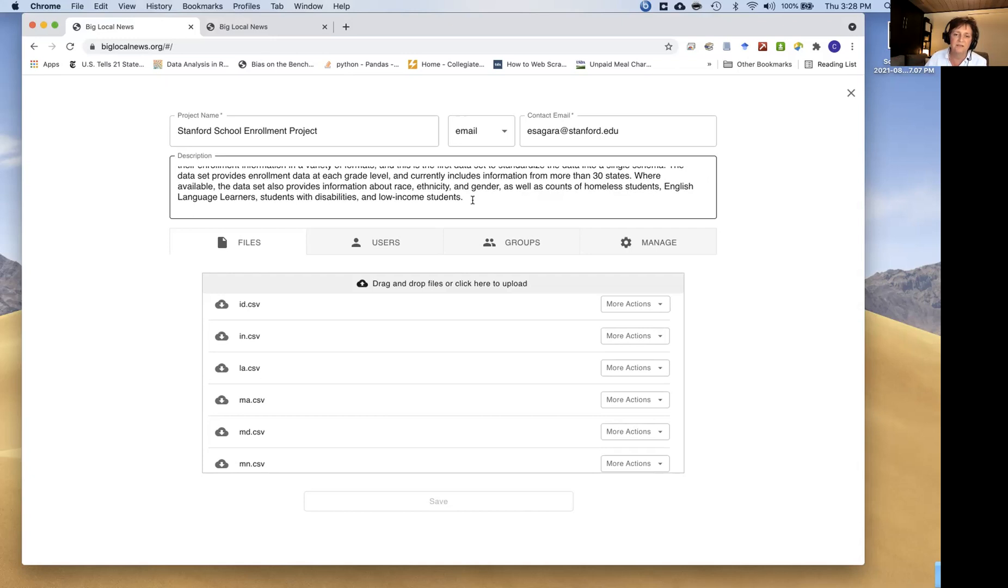
scroll(472, 200, "down", 5)
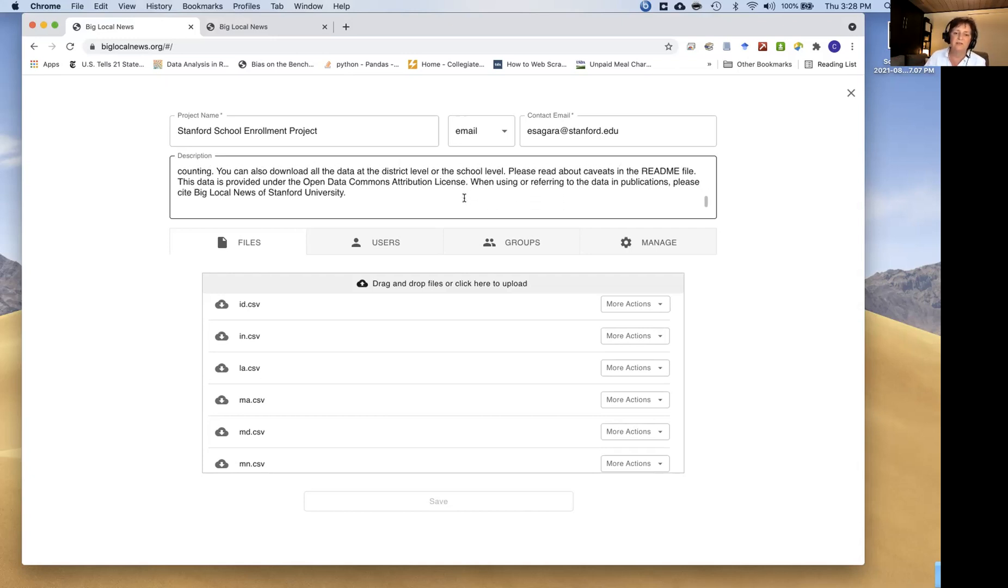
scroll(464, 197, "up", 8)
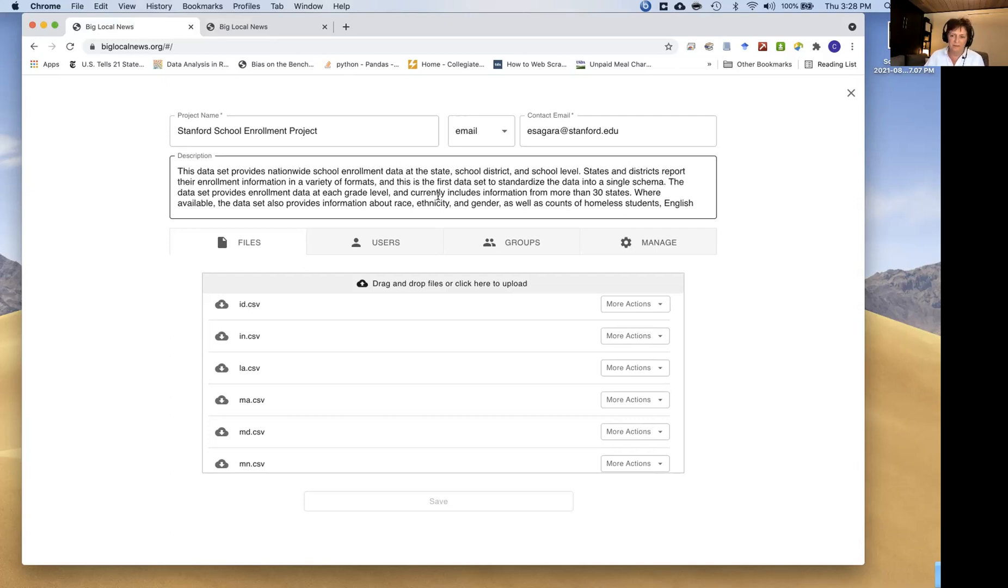
scroll(433, 197, "down", 5)
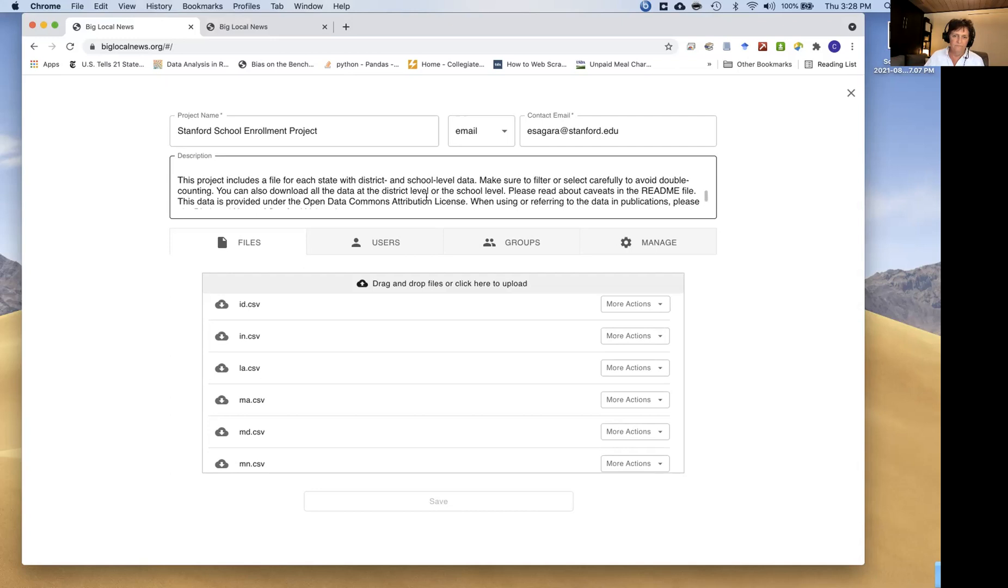
scroll(425, 196, "down", 1)
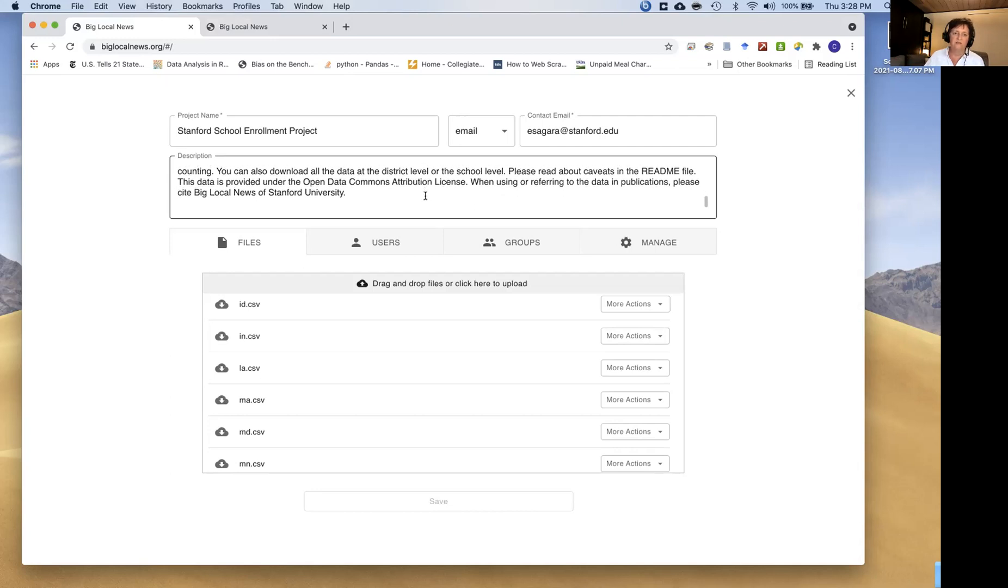
scroll(427, 193, "up", 1)
scroll(427, 191, "up", 5)
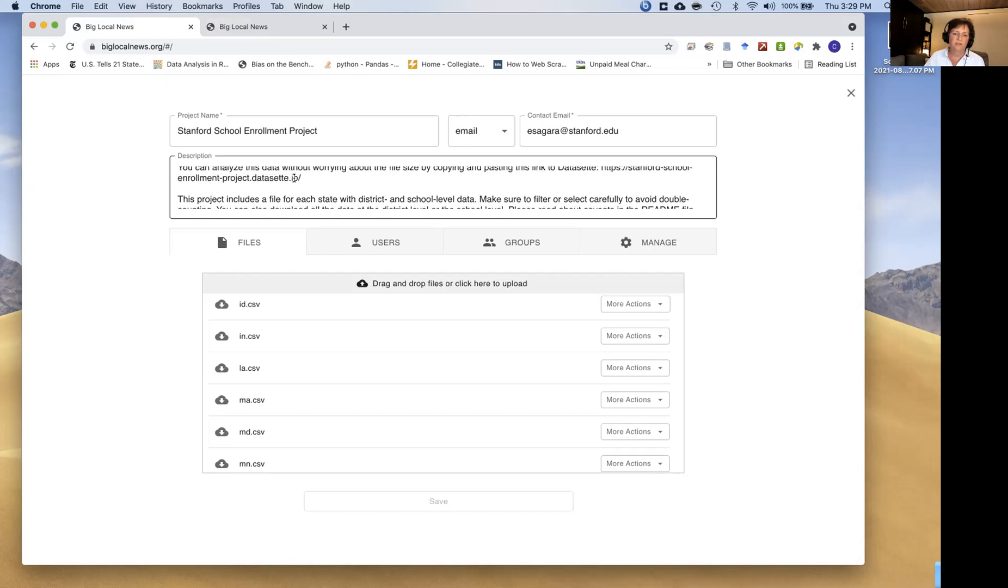
scroll(294, 177, "up", 5)
scroll(534, 178, "down", 3)
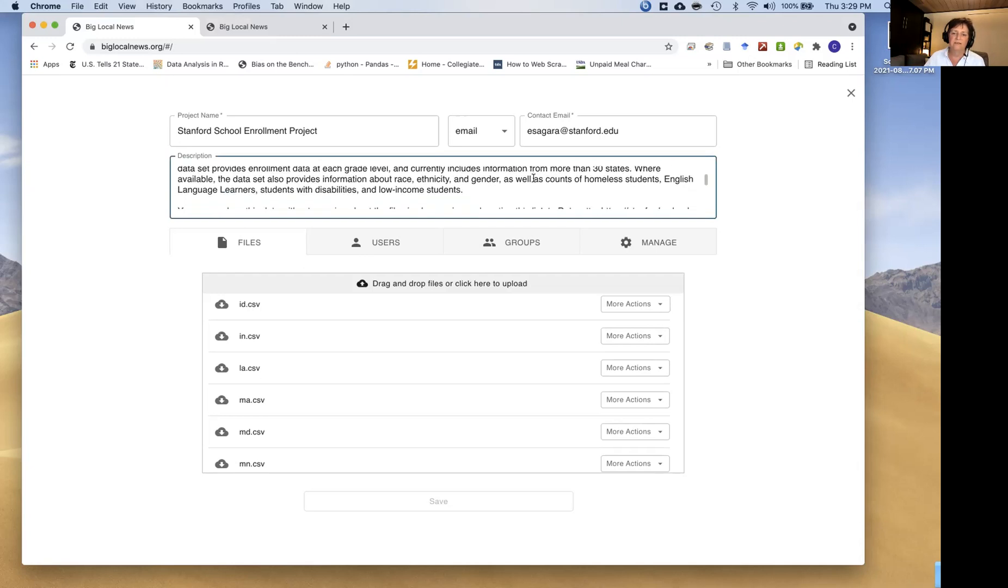
scroll(522, 181, "down", 5)
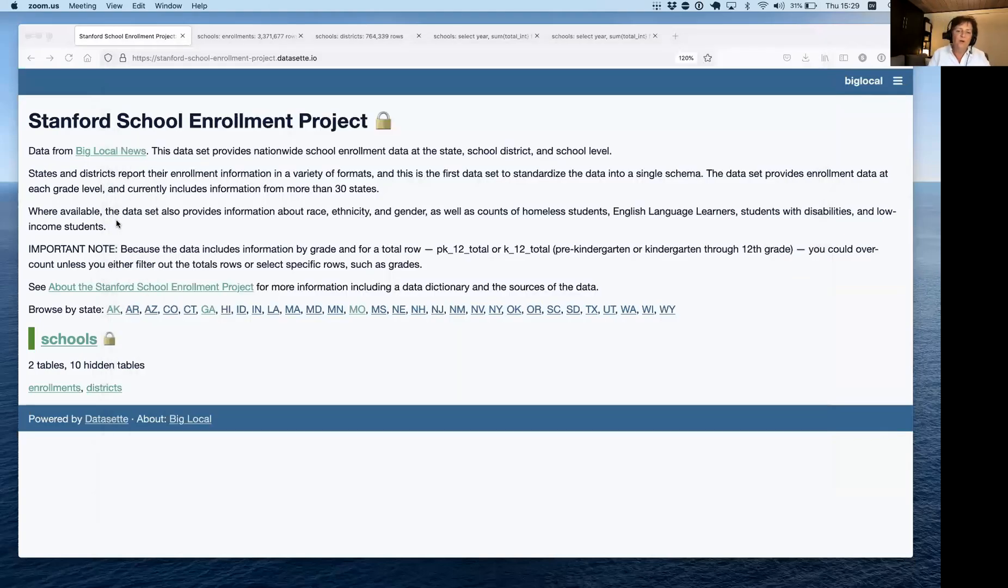
- Switch to the project's Datasette site in Firefox and examine the enrollments table's rows and columns, from identifiers to race, gender and low-income fields
left_click(98, 202)
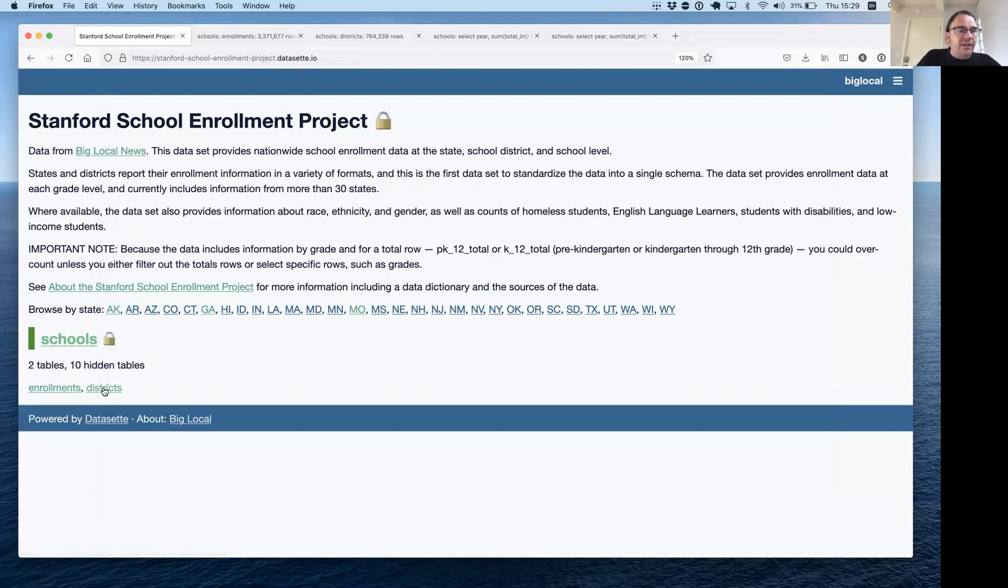
left_click(232, 39)
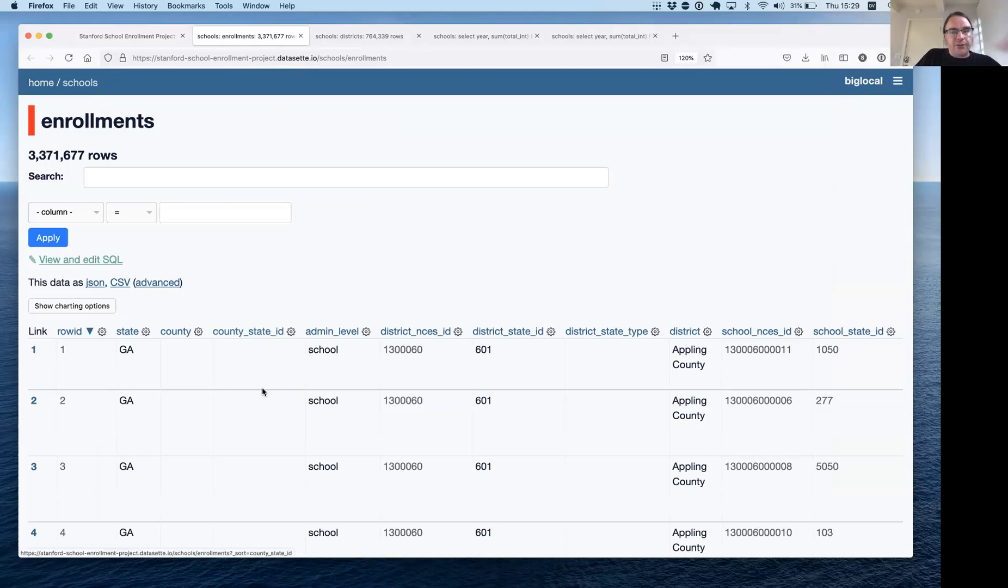
scroll(261, 386, "down", 10)
scroll(261, 386, "up", 10)
scroll(297, 402, "right", 15)
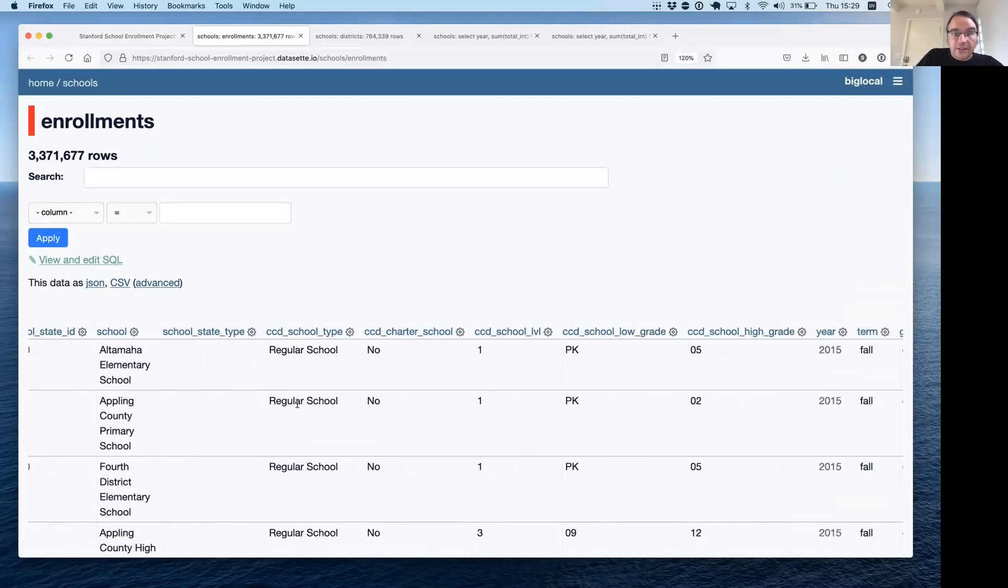
scroll(297, 403, "left", 15)
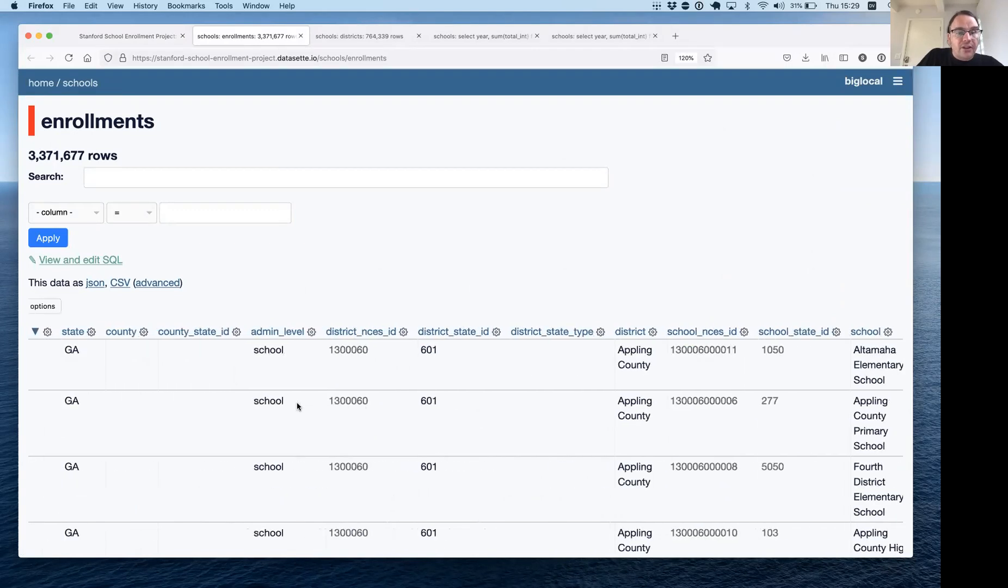
scroll(297, 401, "left", 3)
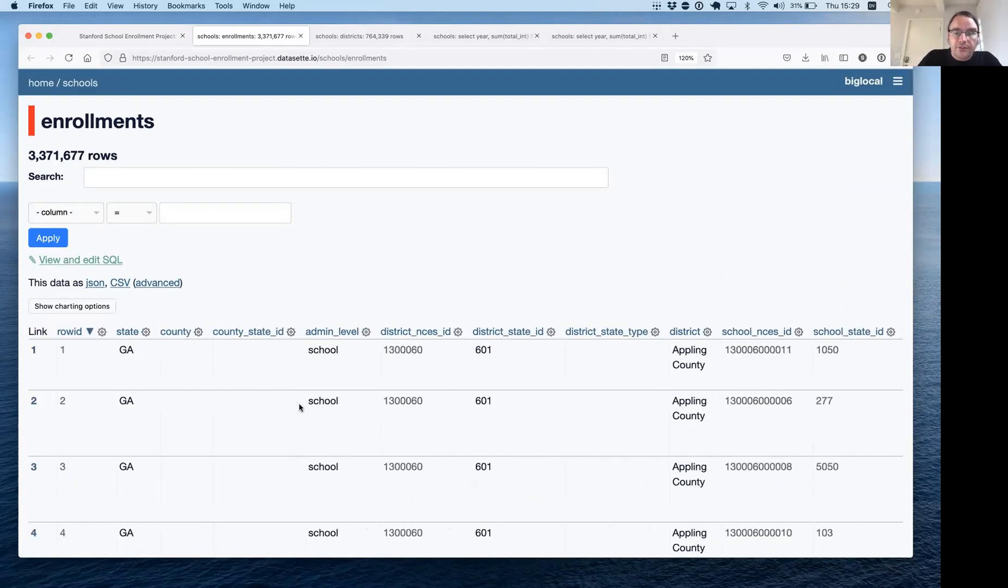
scroll(336, 405, "down", 1)
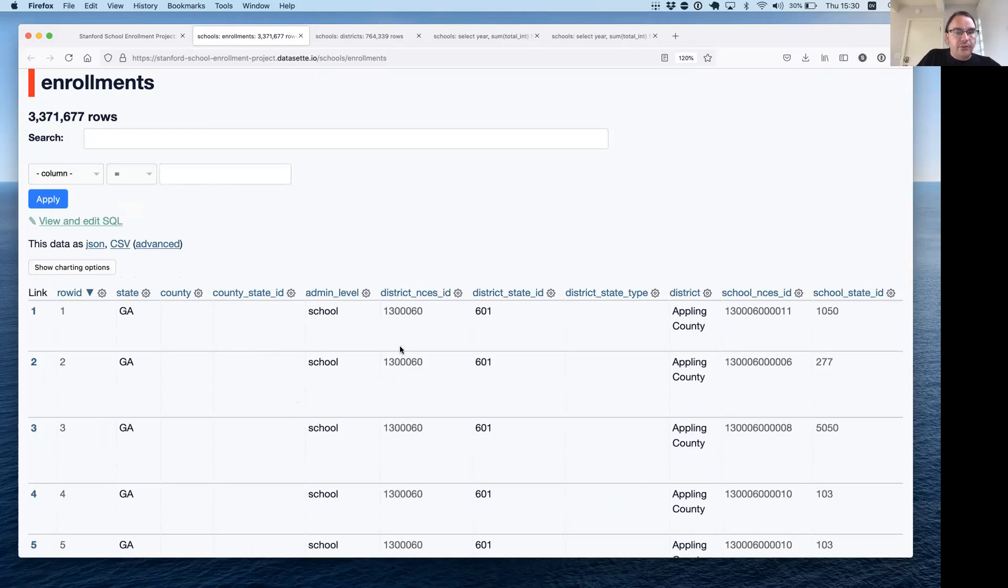
scroll(399, 346, "right", 15)
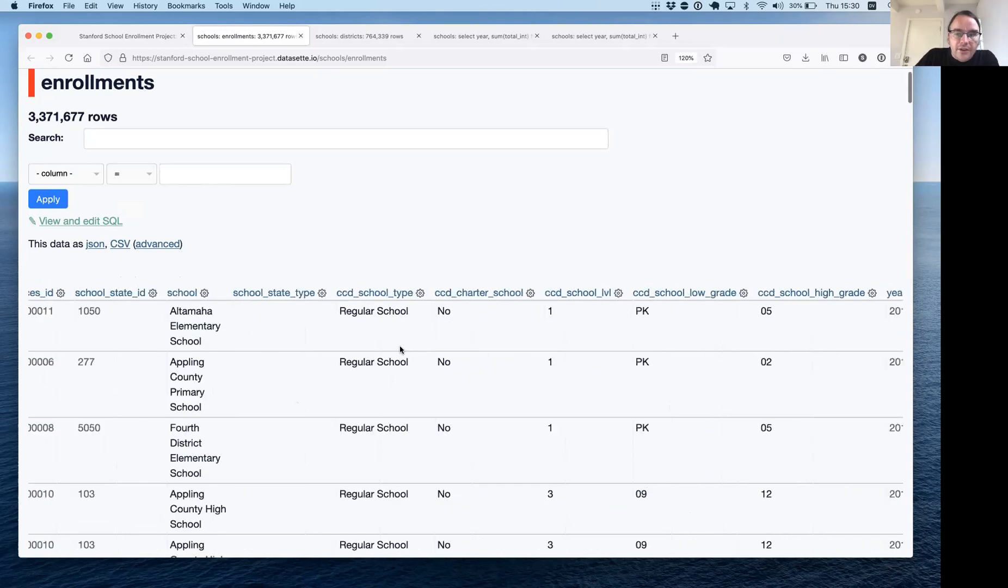
scroll(399, 349, "right", 15)
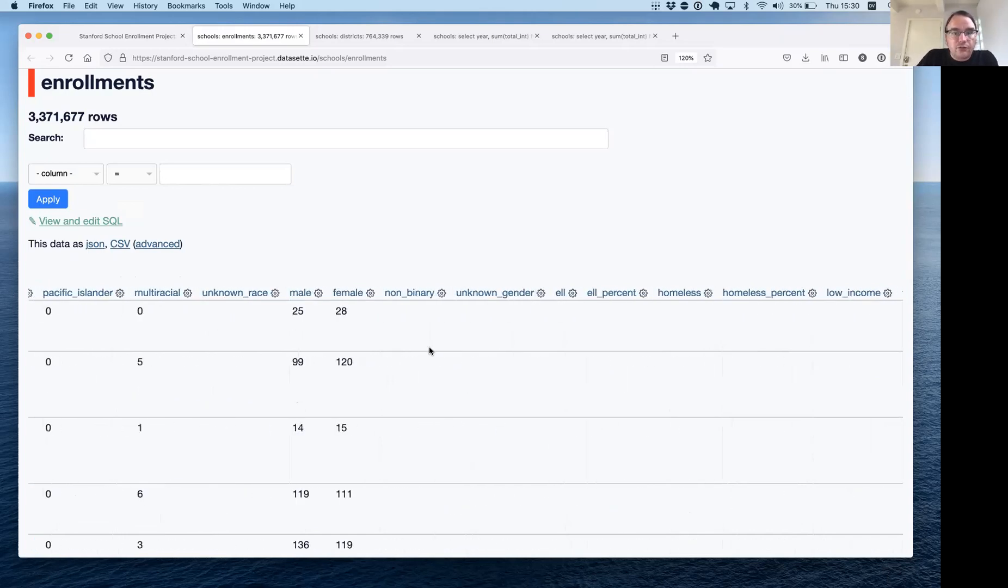
scroll(430, 348, "right", 5)
- Facet the enrollments table by the year column
scroll(429, 349, "left", 15)
scroll(429, 350, "left", 15)
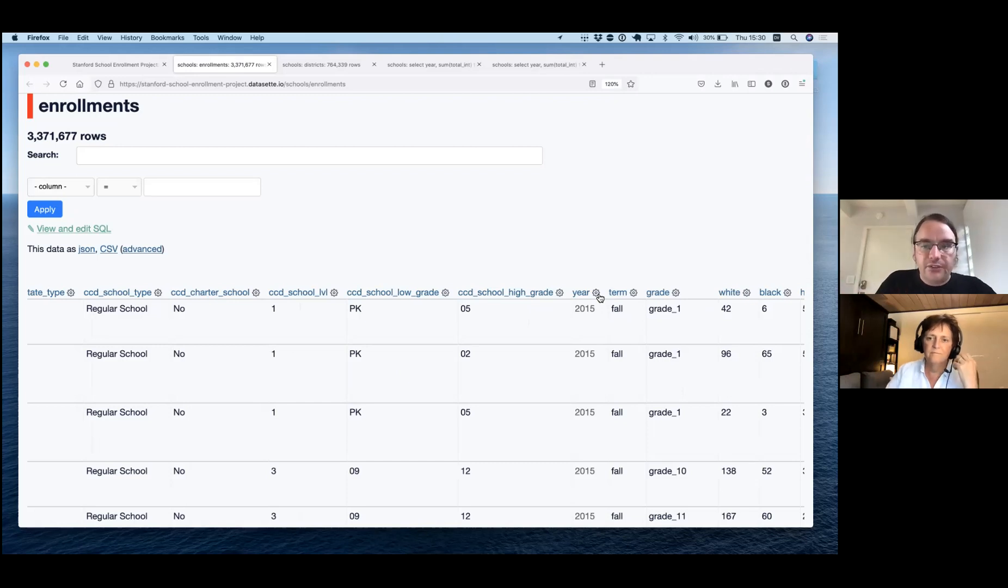
left_click(599, 294)
left_click(603, 344)
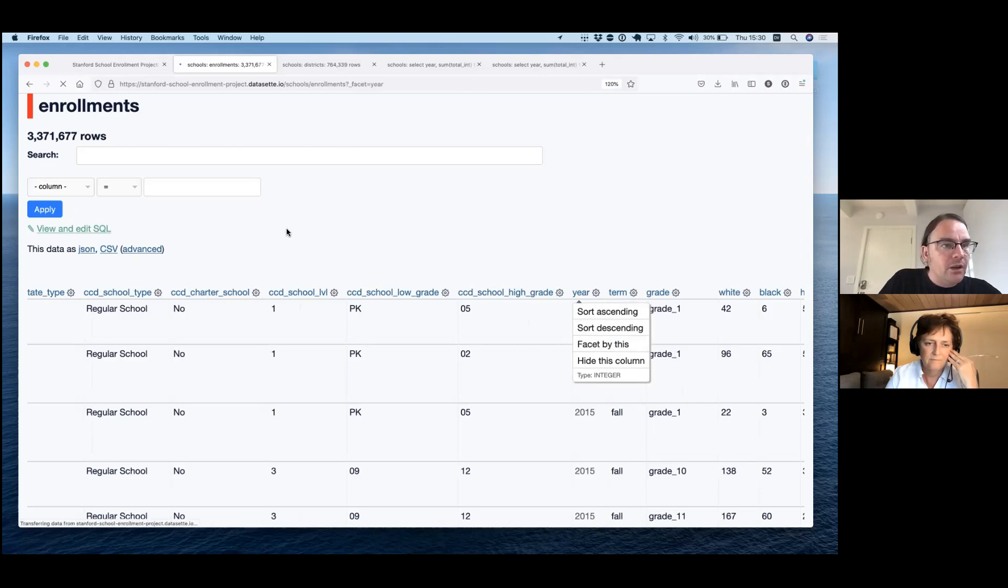
- Add a facet on the state column alongside the year facet
scroll(222, 314, "down", 2)
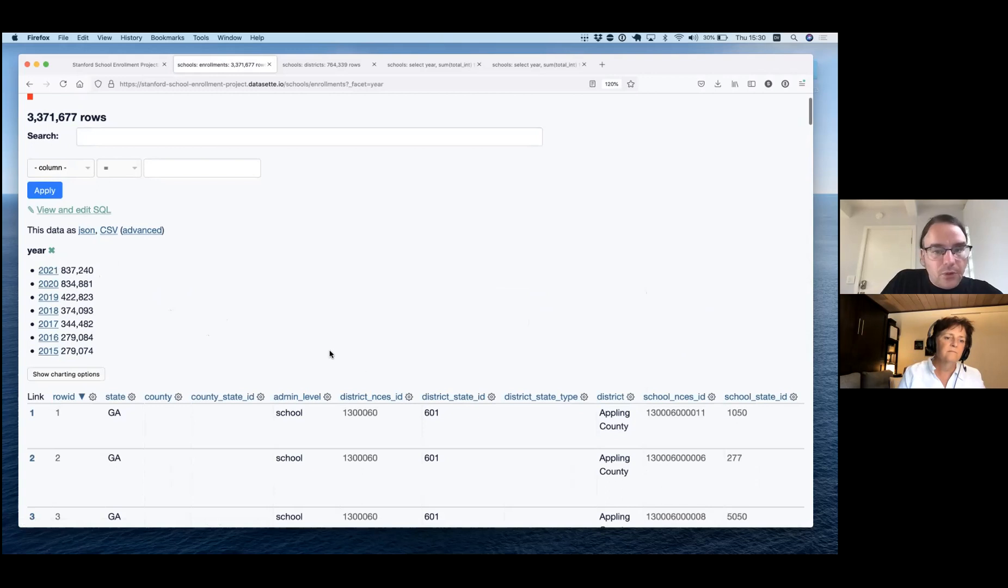
left_click(132, 396)
left_click(142, 432)
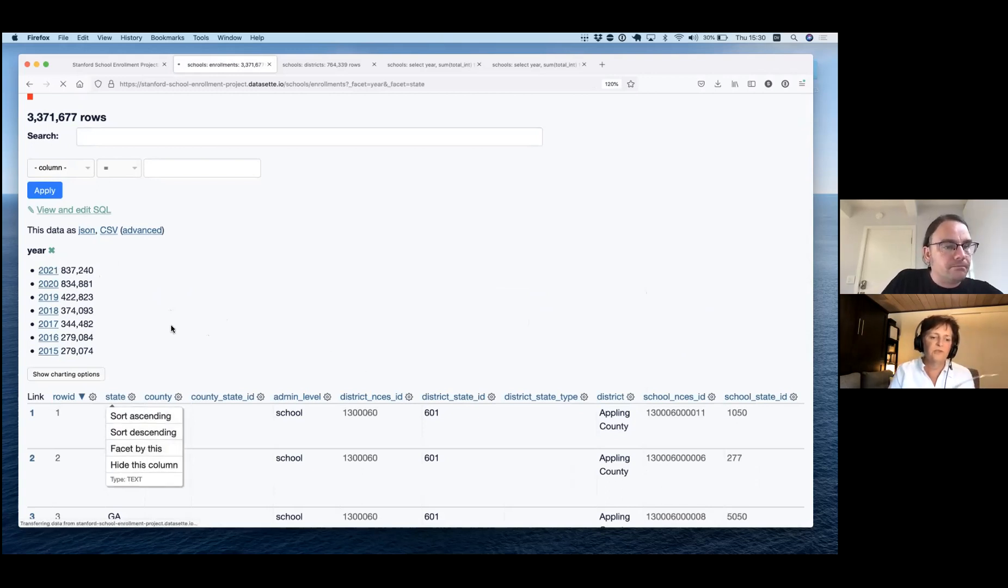
- Examine the row counts in the state and year facets, and check the column options for state and county
scroll(171, 328, "down", 1)
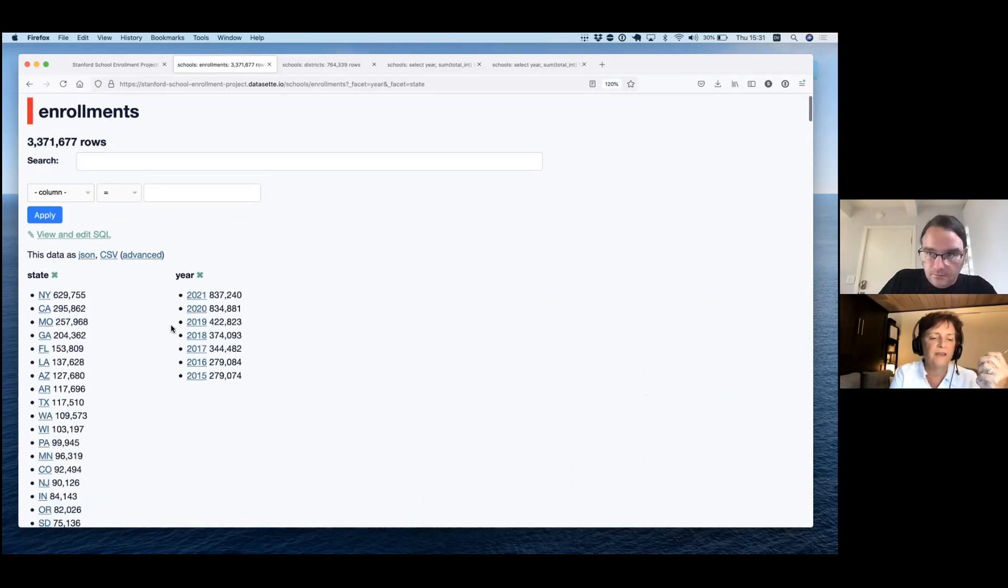
scroll(171, 328, "down", 5)
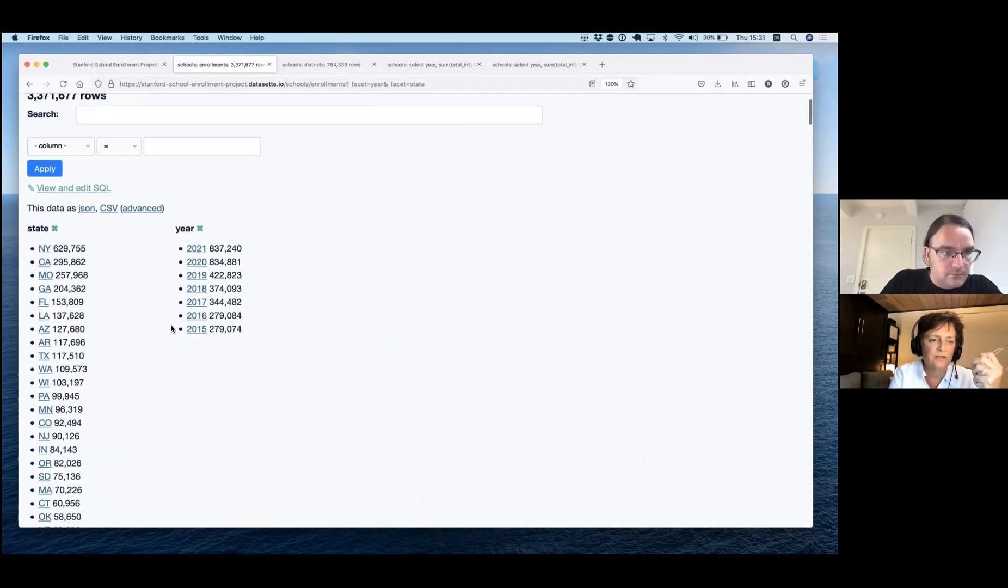
scroll(171, 328, "down", 4)
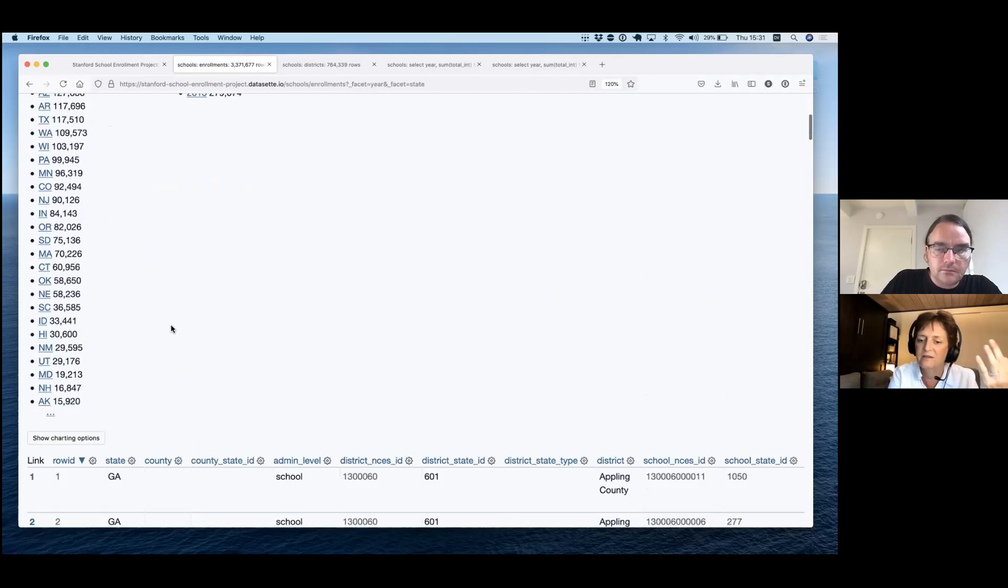
scroll(170, 328, "down", 3)
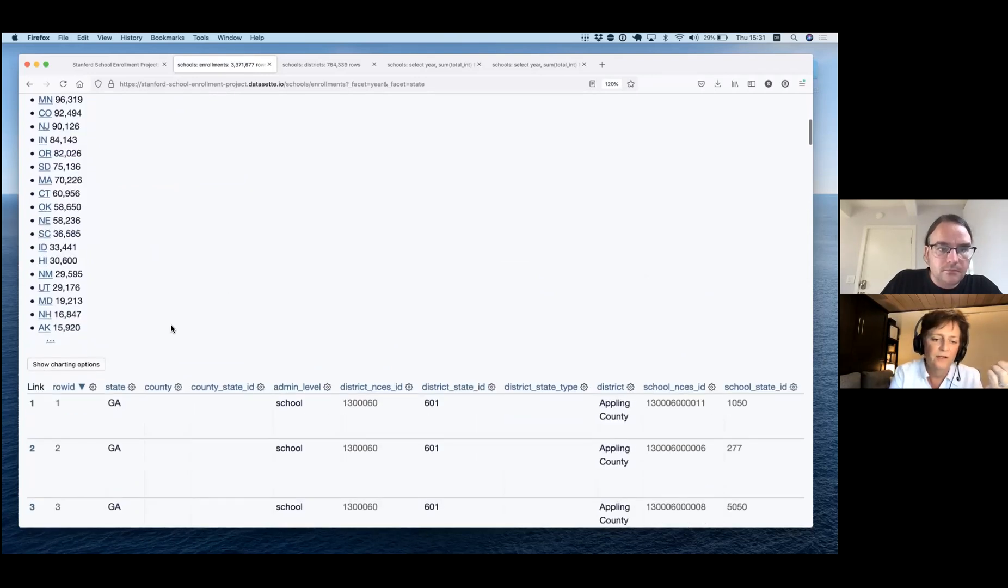
scroll(170, 324, "up", 5)
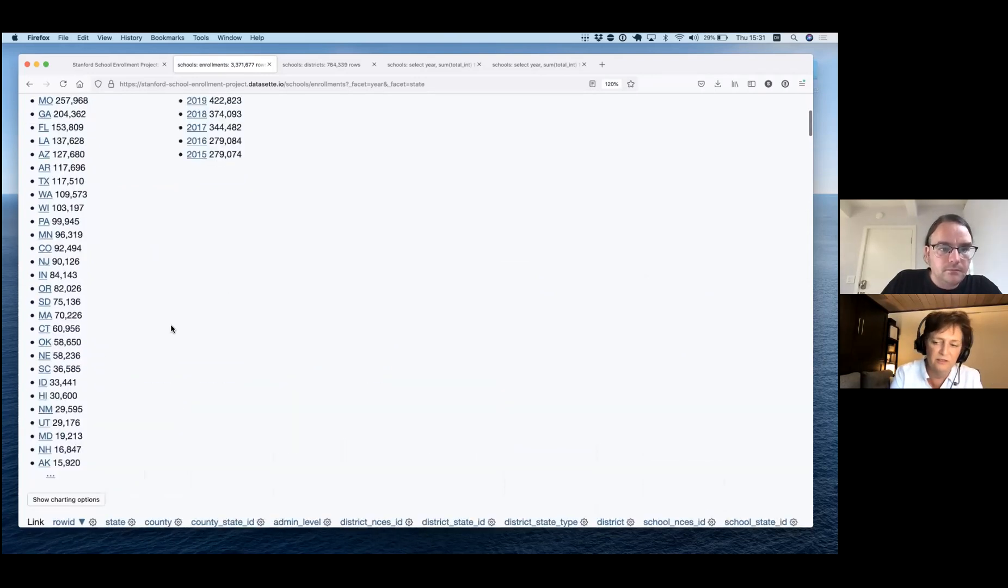
scroll(171, 324, "down", 5)
left_click(131, 391)
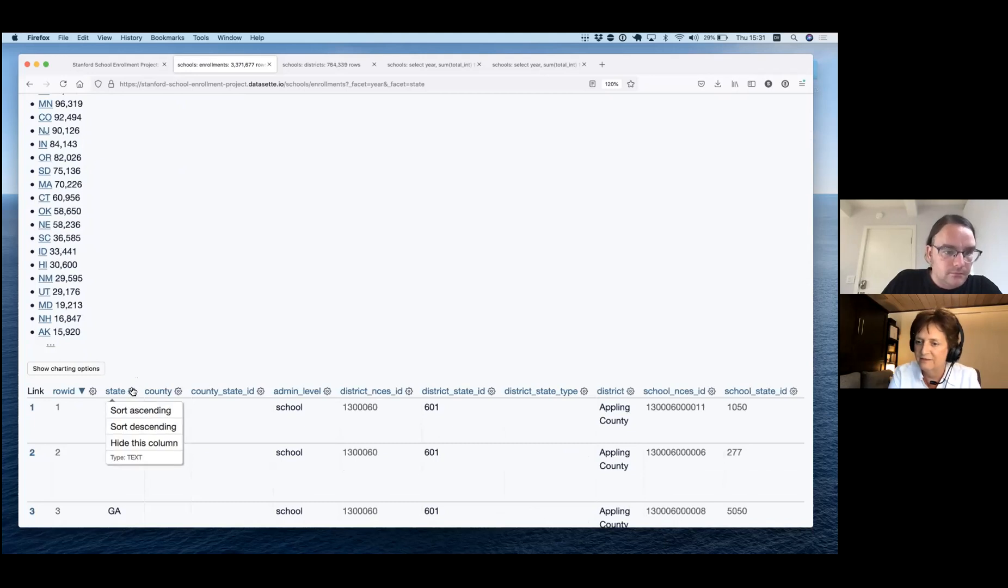
left_click(178, 390)
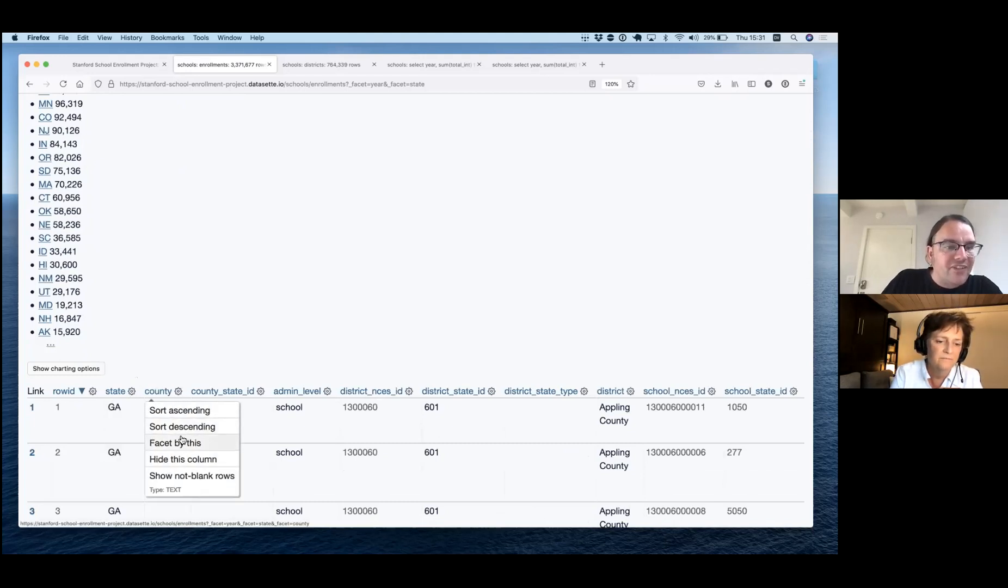
left_click(193, 329)
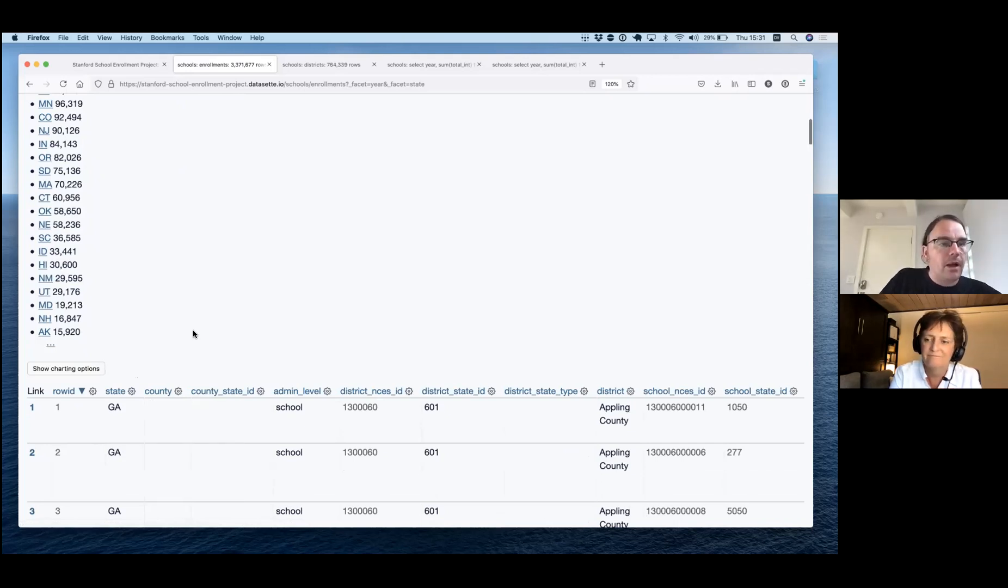
scroll(193, 330, "up", 10)
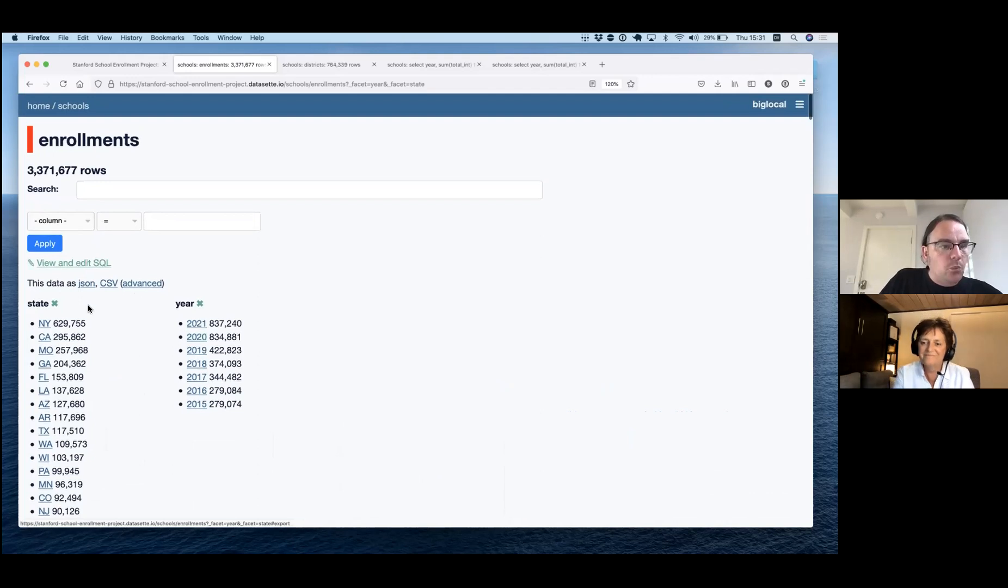
scroll(108, 336, "down", 2)
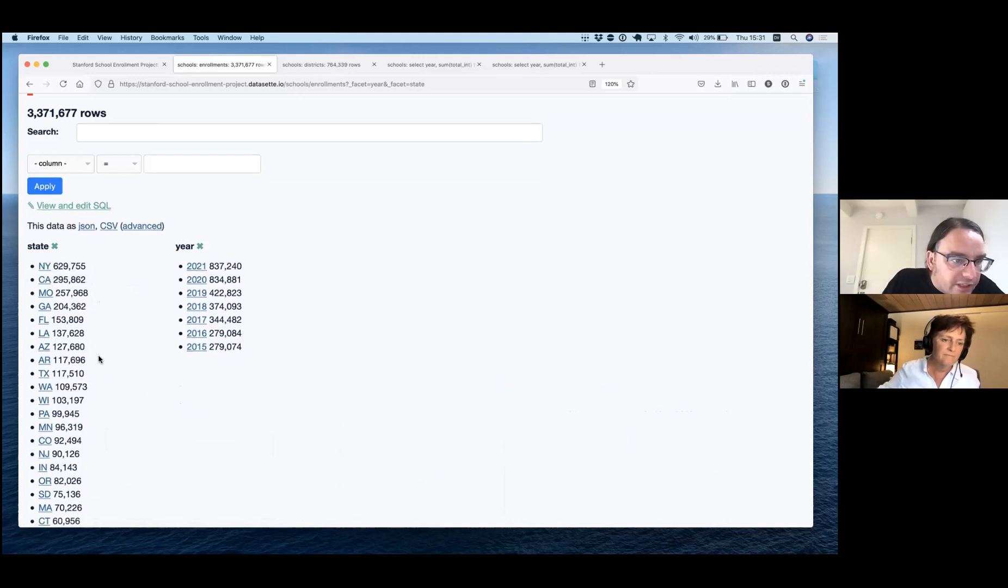
scroll(101, 389, "down", 1)
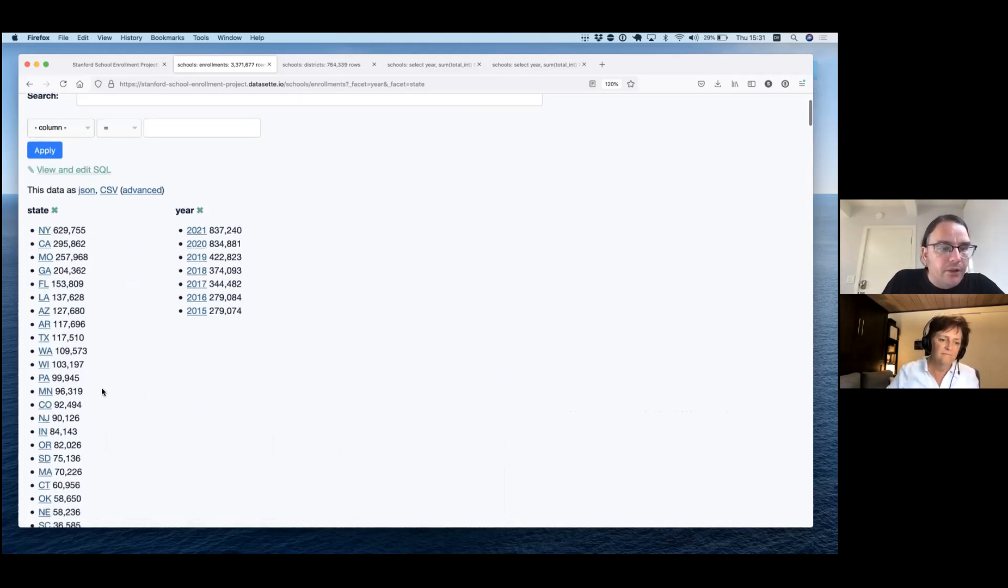
- Filter the enrollments table to state CO and year 2020 using the facet values
left_click(45, 406)
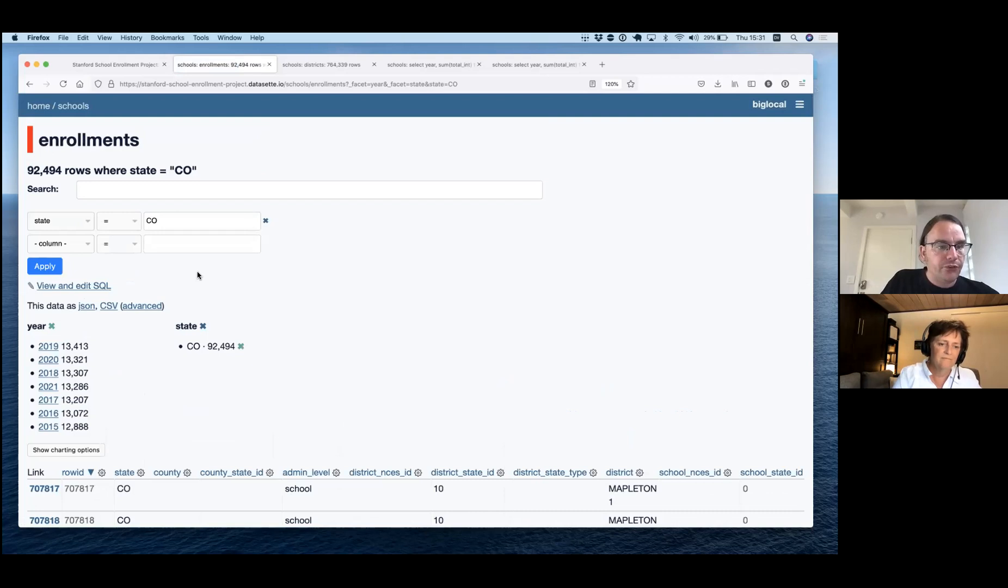
scroll(248, 314, "down", 2)
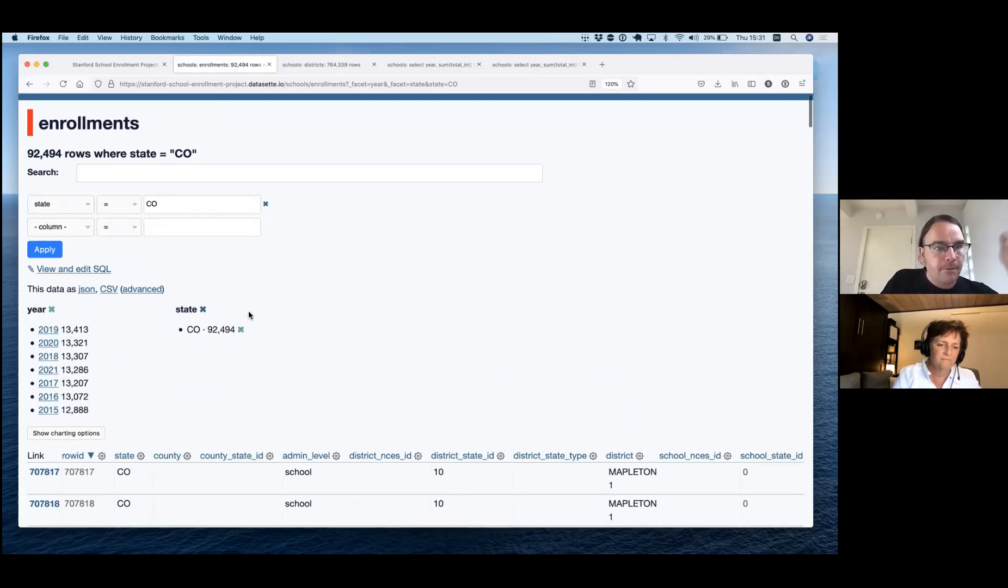
scroll(249, 315, "down", 2)
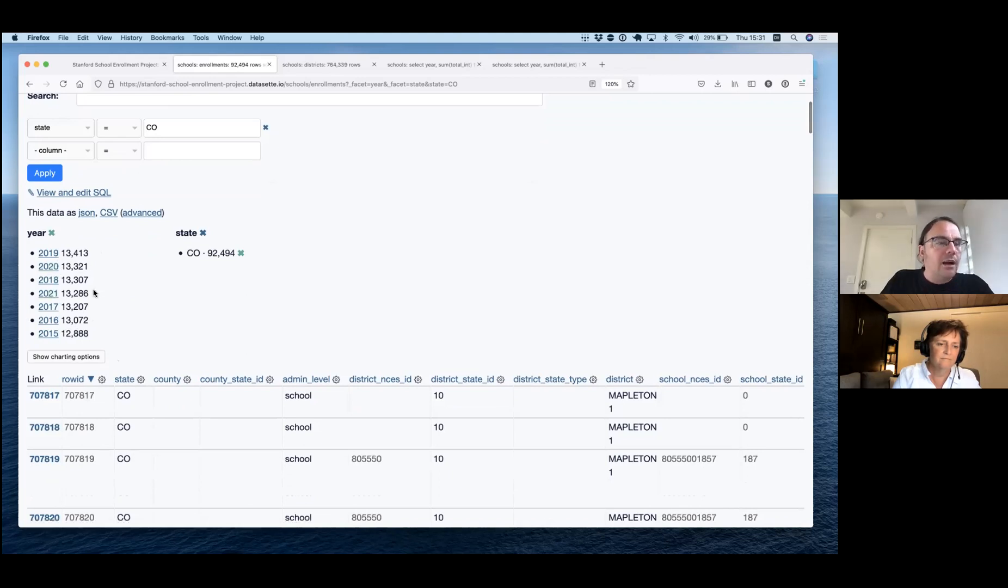
left_click(48, 266)
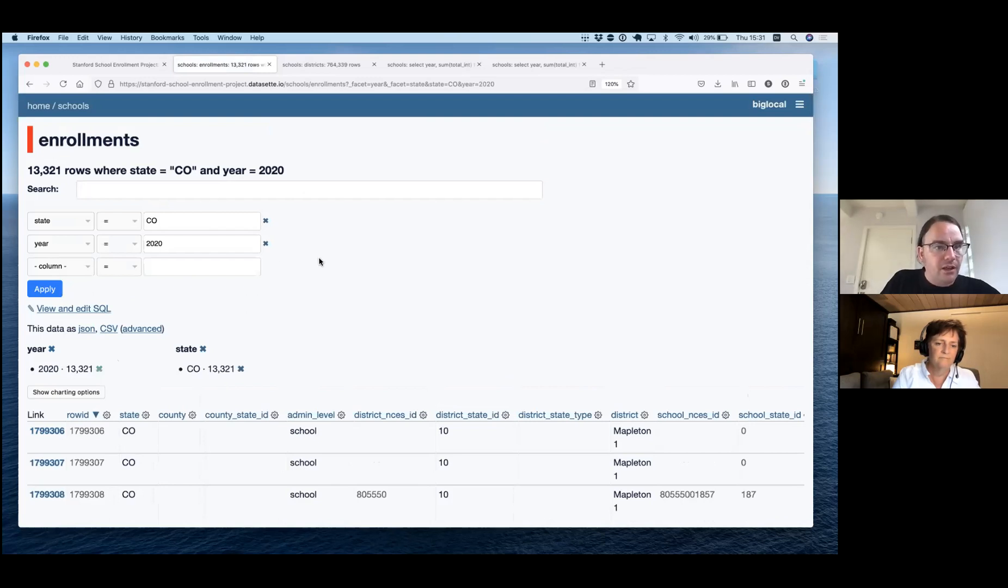
- Add a facet on the grade column for the filtered 2020 Colorado rows
scroll(319, 262, "down", 2)
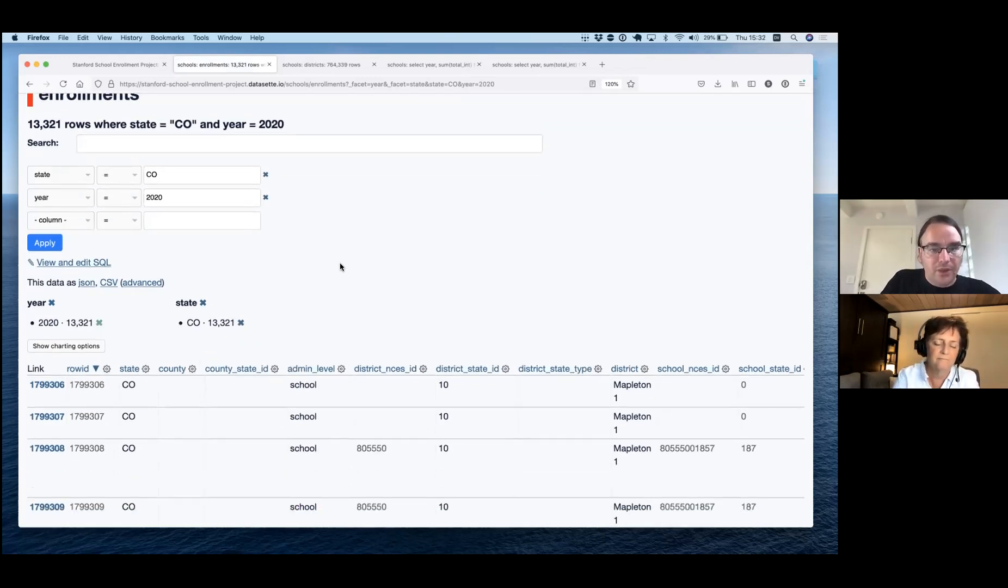
scroll(407, 384, "down", 2)
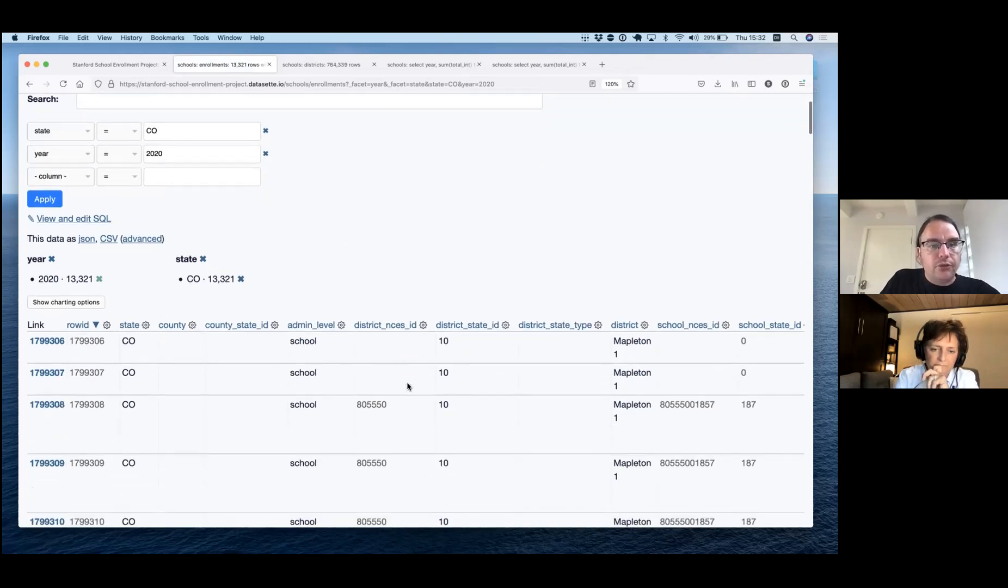
scroll(427, 356, "right", 15)
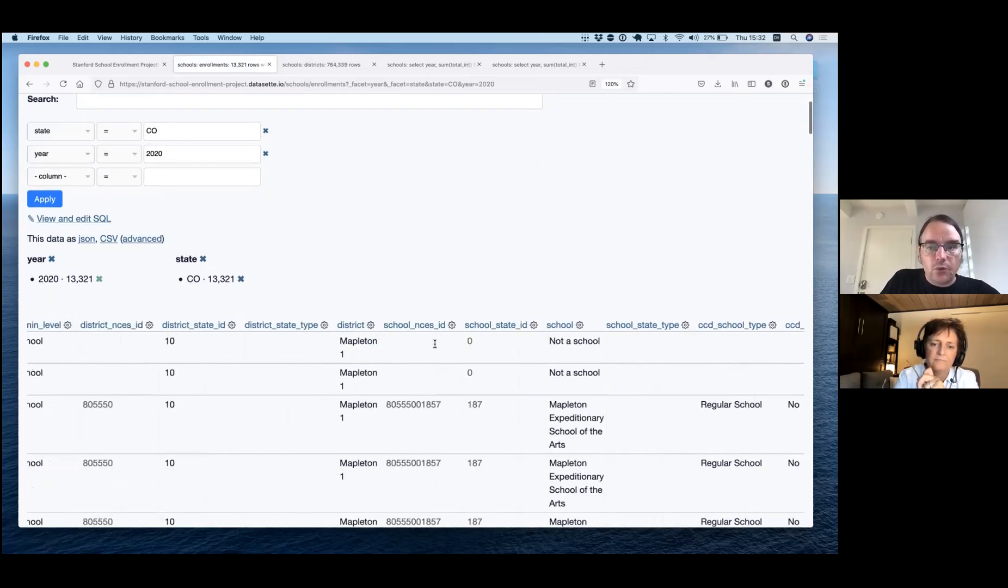
scroll(435, 347, "right", 10)
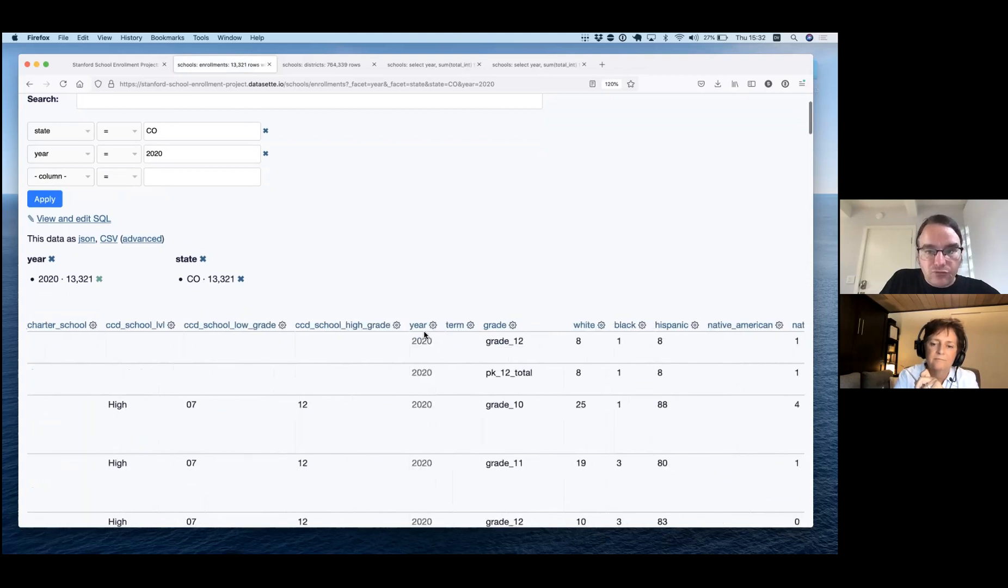
left_click(513, 327)
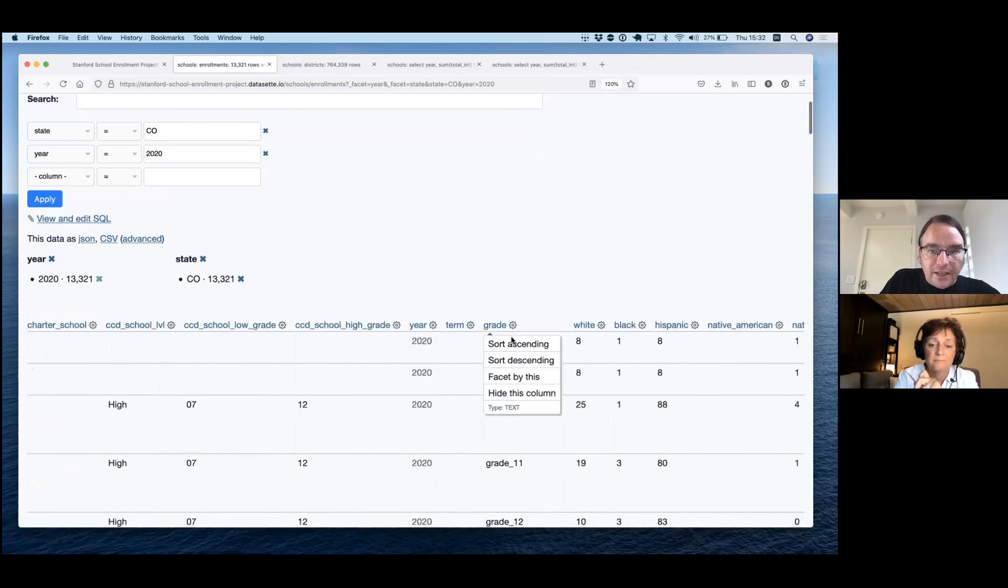
left_click(512, 380)
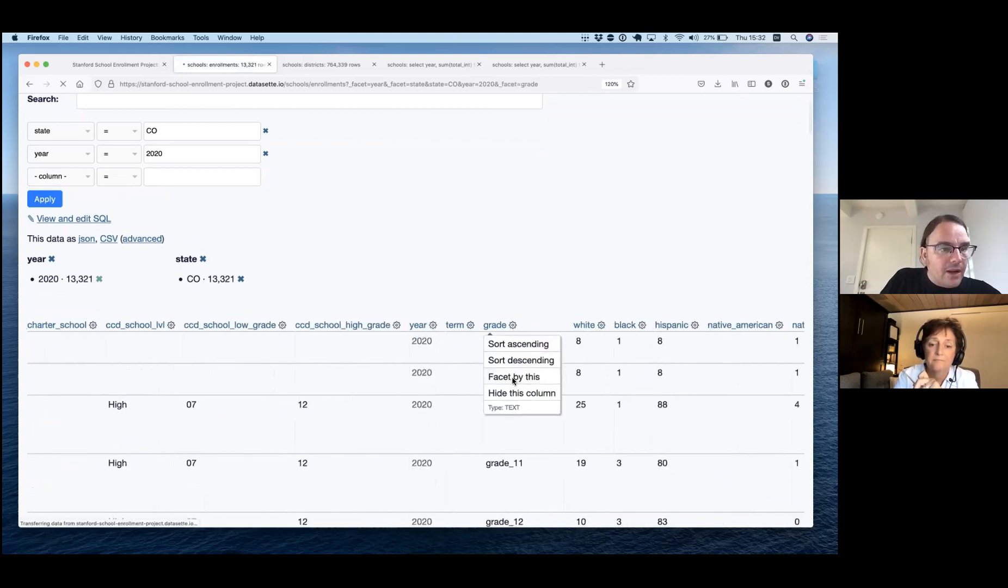
- Review the grade facet values, narrow the rows to grade pk_12_total, and look over the matching records
scroll(414, 301, "down", 3)
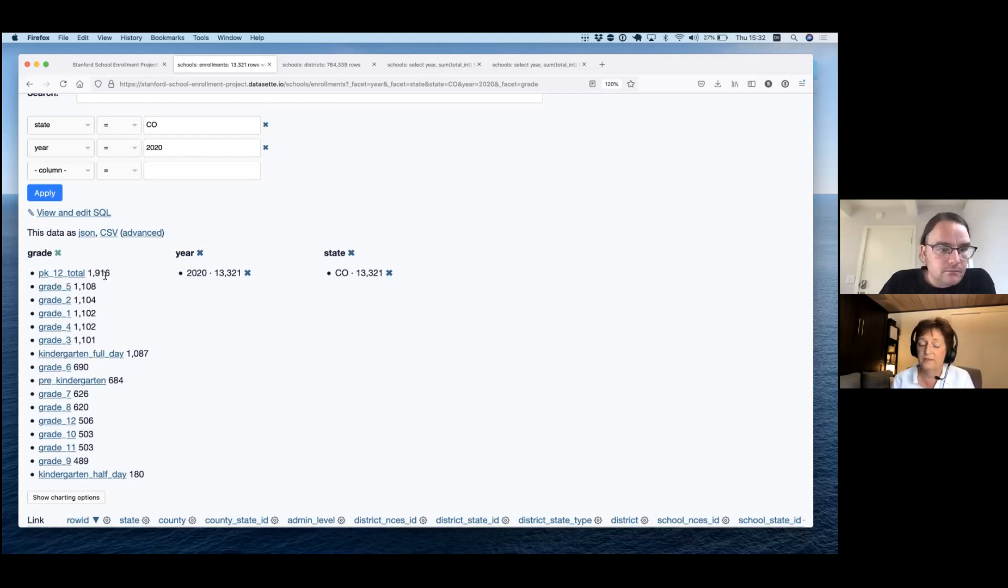
scroll(105, 275, "down", 1)
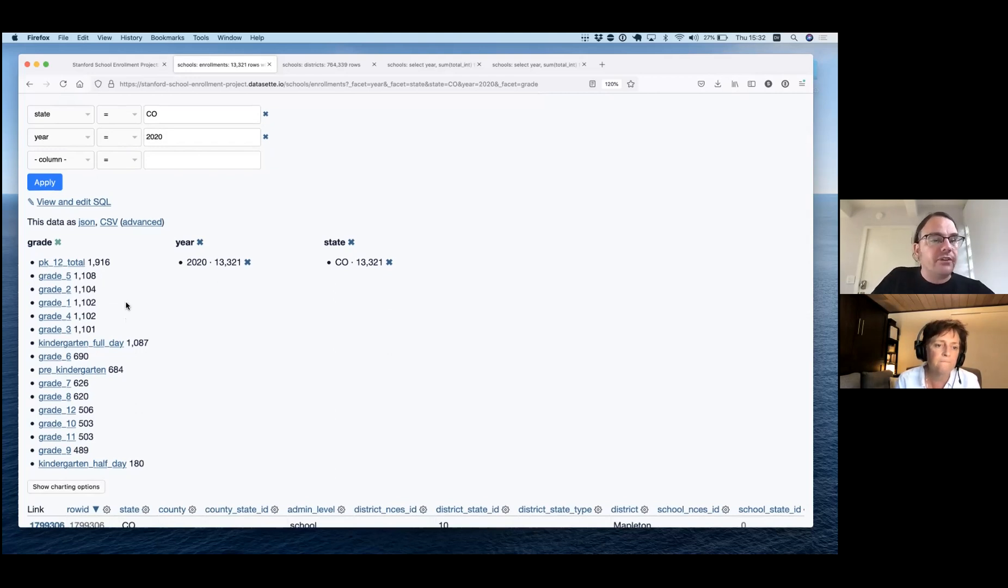
scroll(125, 305, "down", 3)
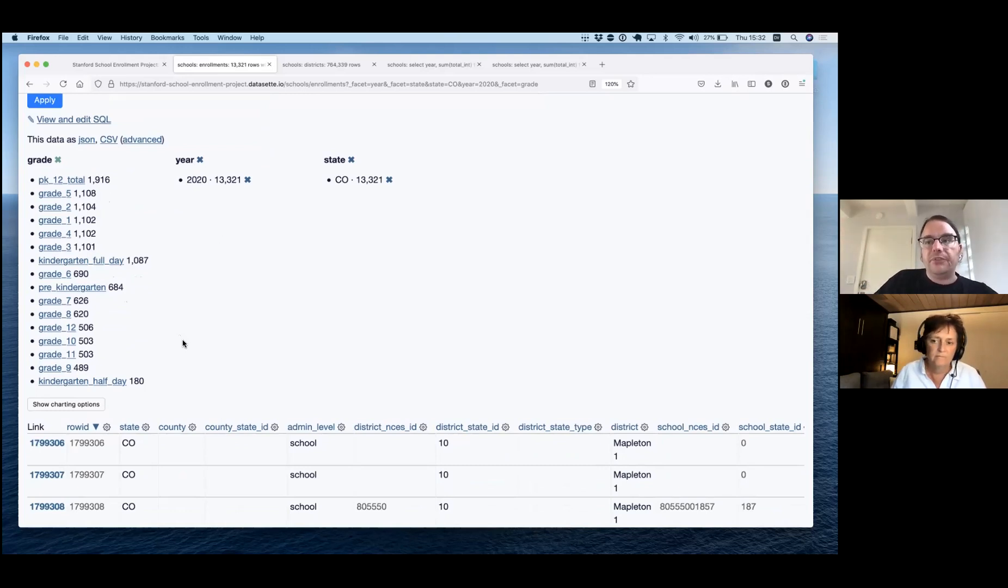
left_click(73, 181)
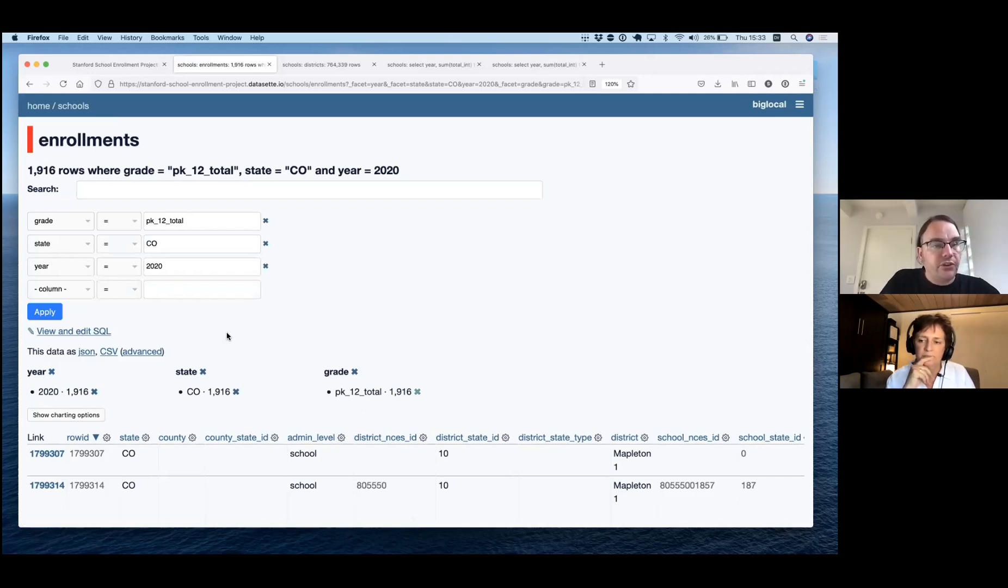
scroll(272, 411, "down", 2)
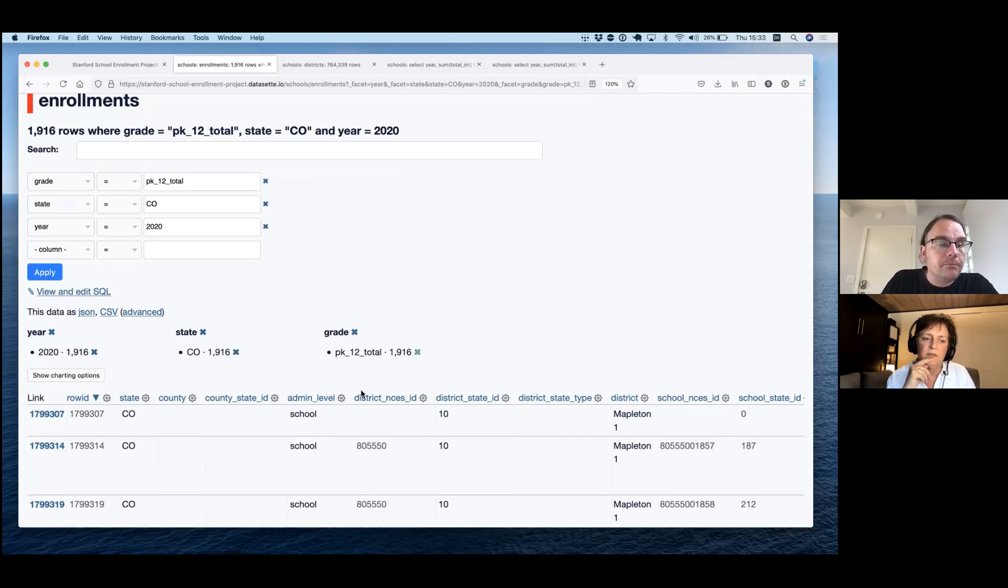
scroll(361, 391, "down", 3)
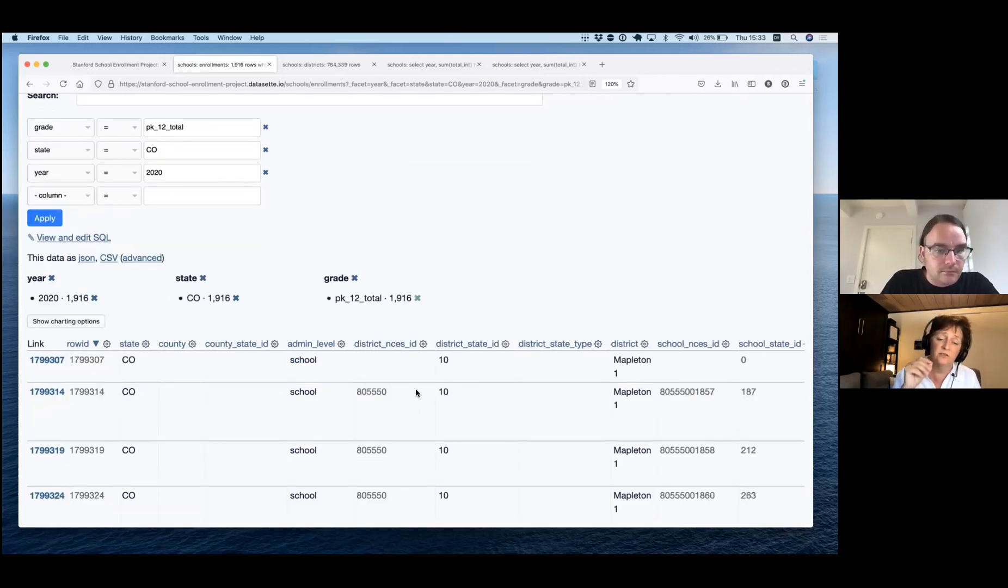
scroll(334, 345, "up", 4)
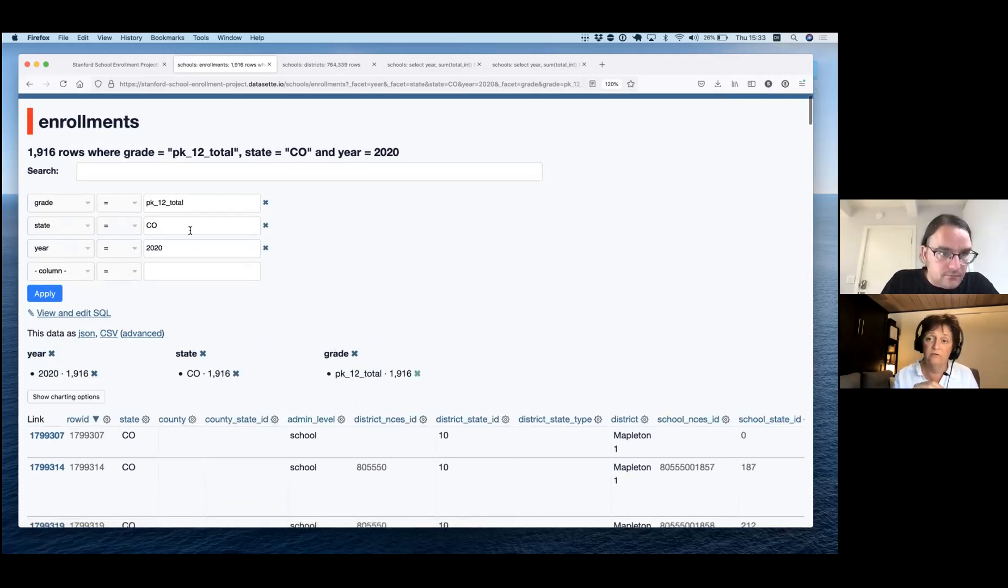
scroll(136, 166, "up", 1)
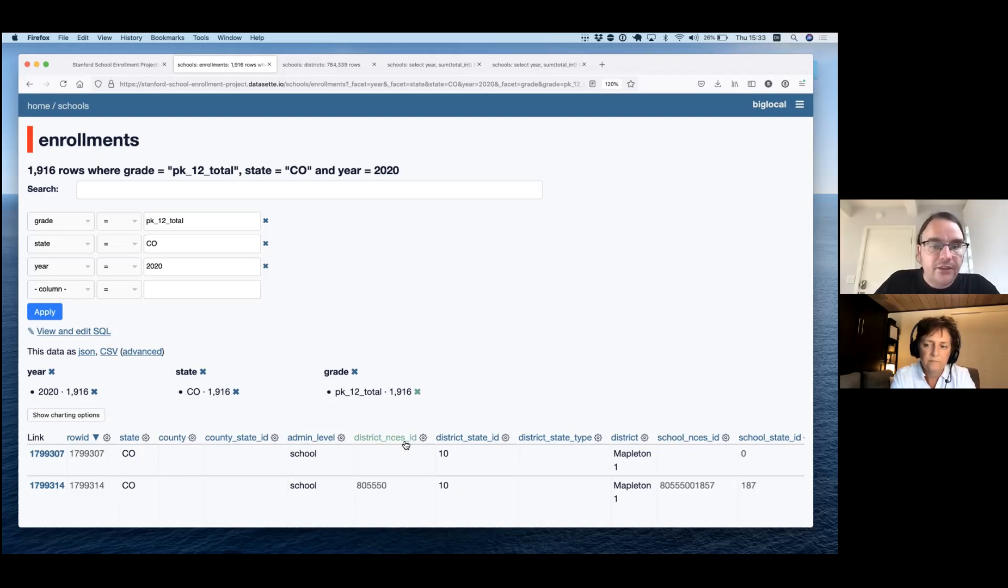
scroll(453, 386, "down", 1)
scroll(456, 378, "down", 1)
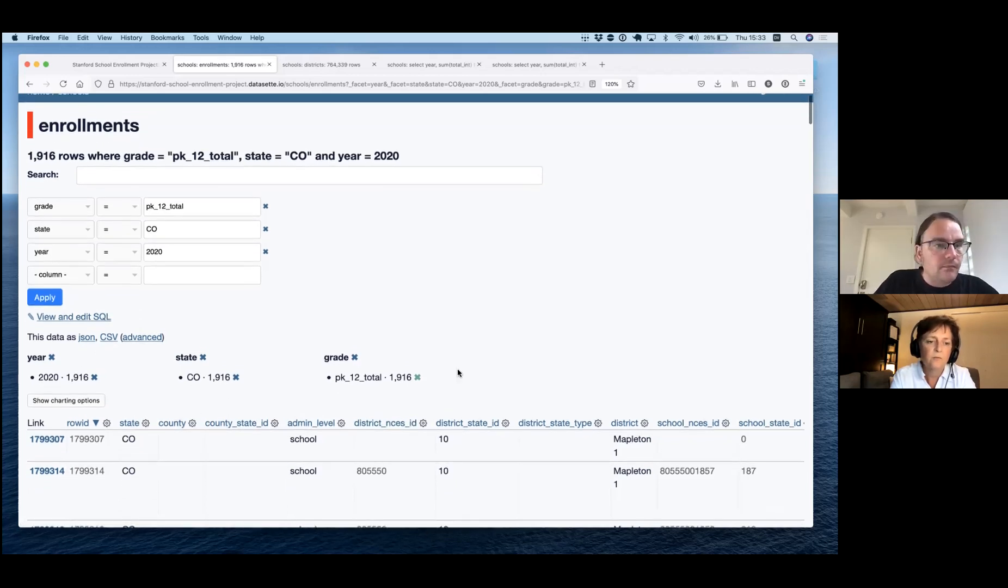
scroll(457, 371, "up", 2)
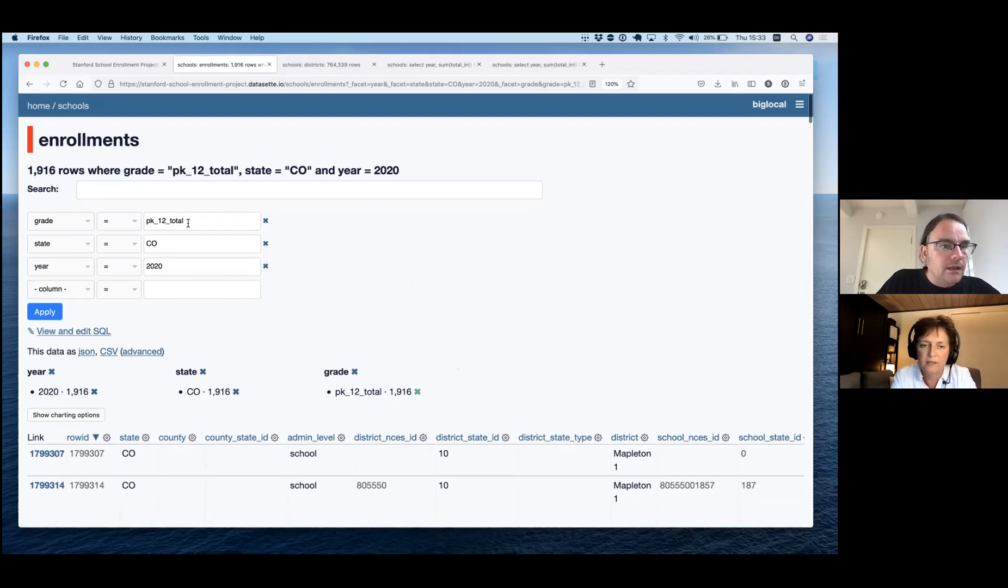
- Replace the pk_12_total grade filter with kindergarten_full_day, keeping the CO and 2020 filters
left_click(417, 391)
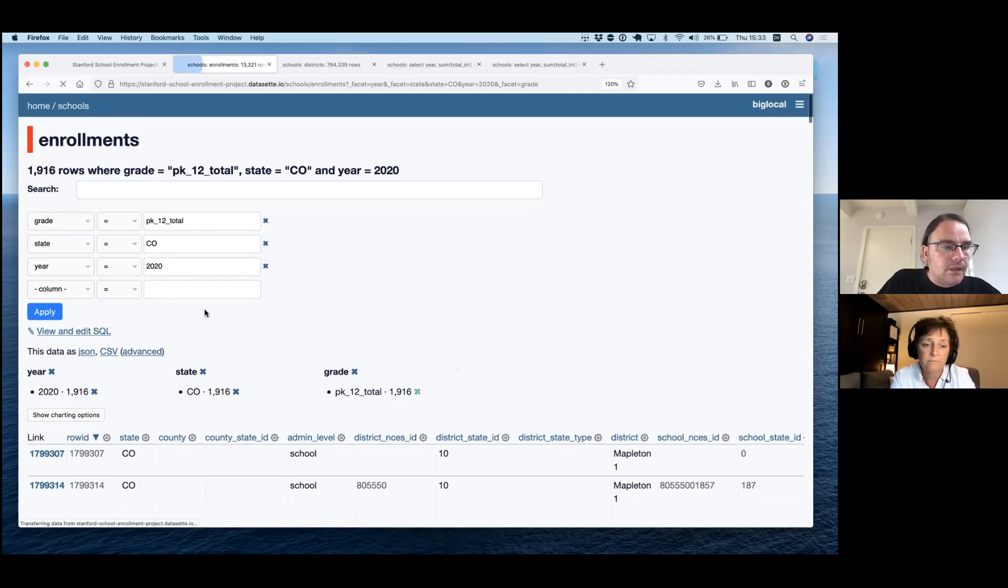
scroll(152, 366, "down", 3)
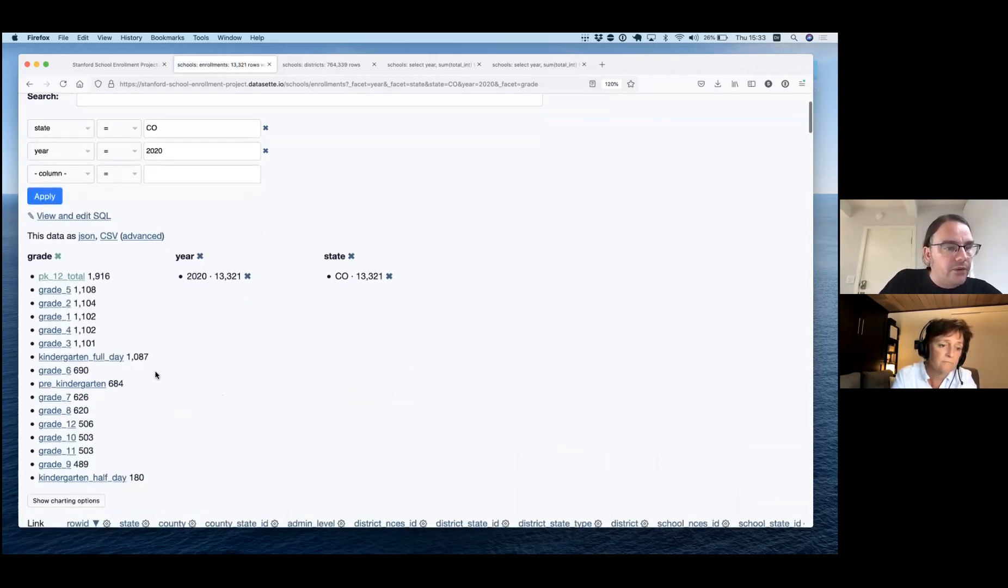
scroll(191, 408, "down", 2)
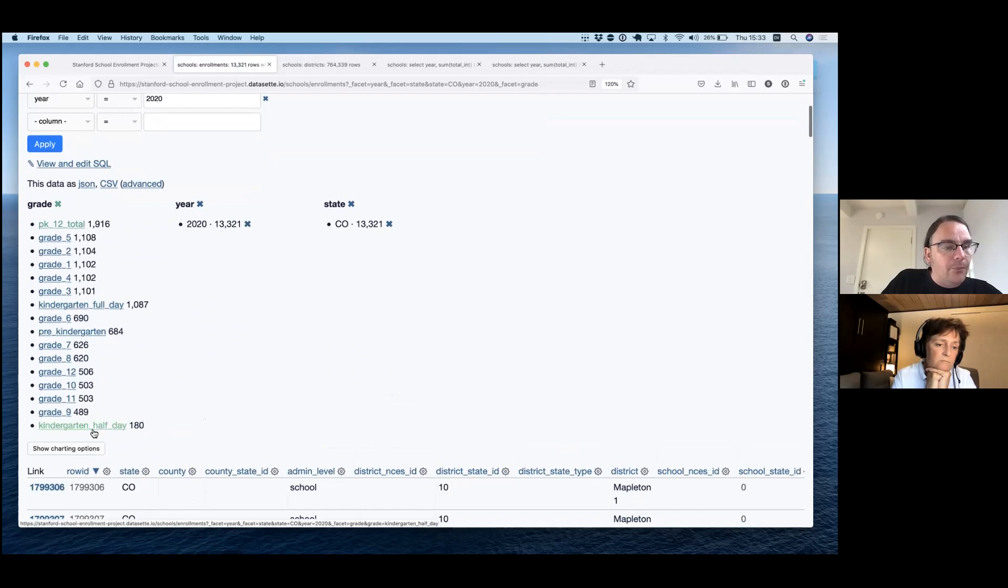
left_click(113, 307)
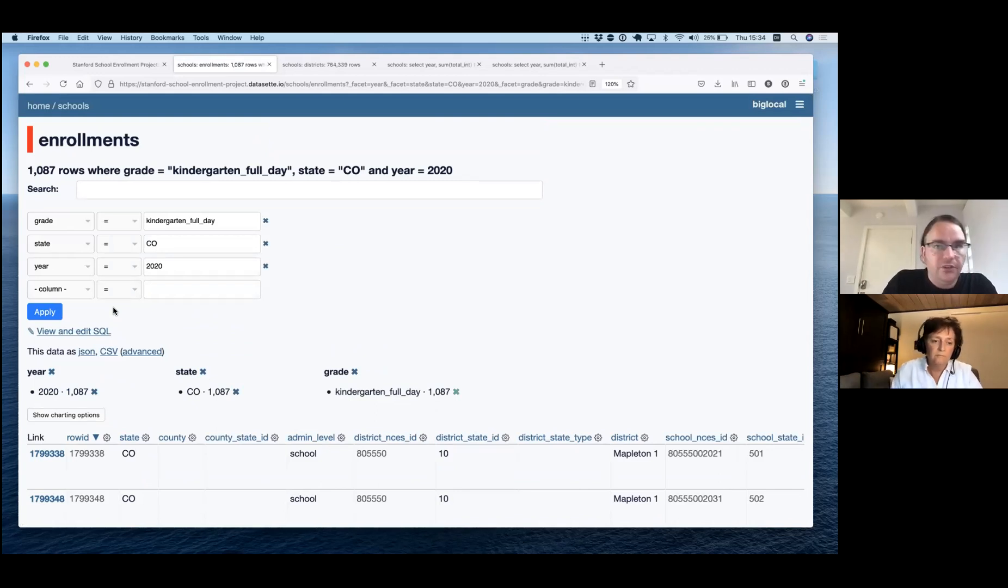
- Open the SQL behind the filtered full-day kindergarten rows and examine its selected columns and query parameters
left_click(435, 66)
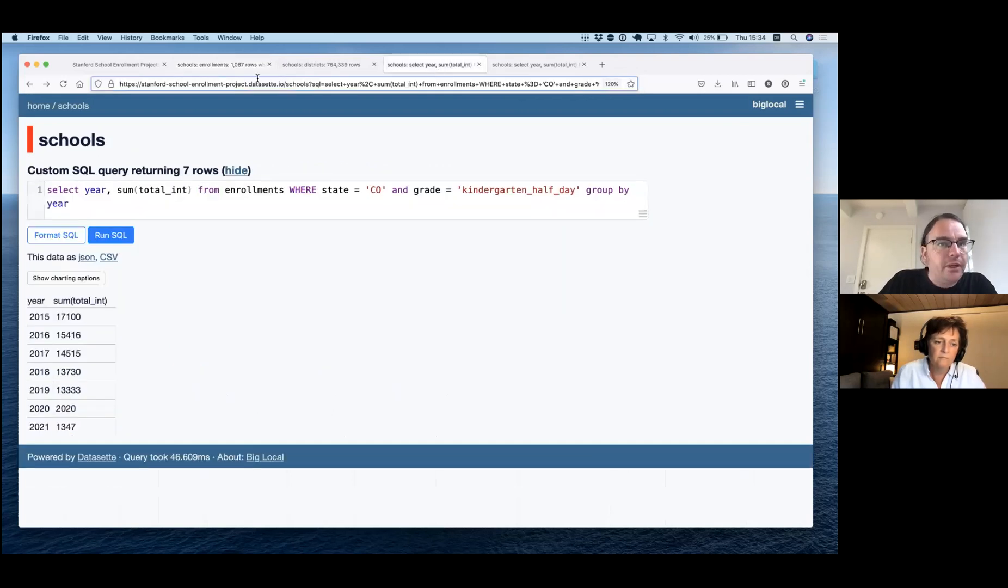
left_click(232, 64)
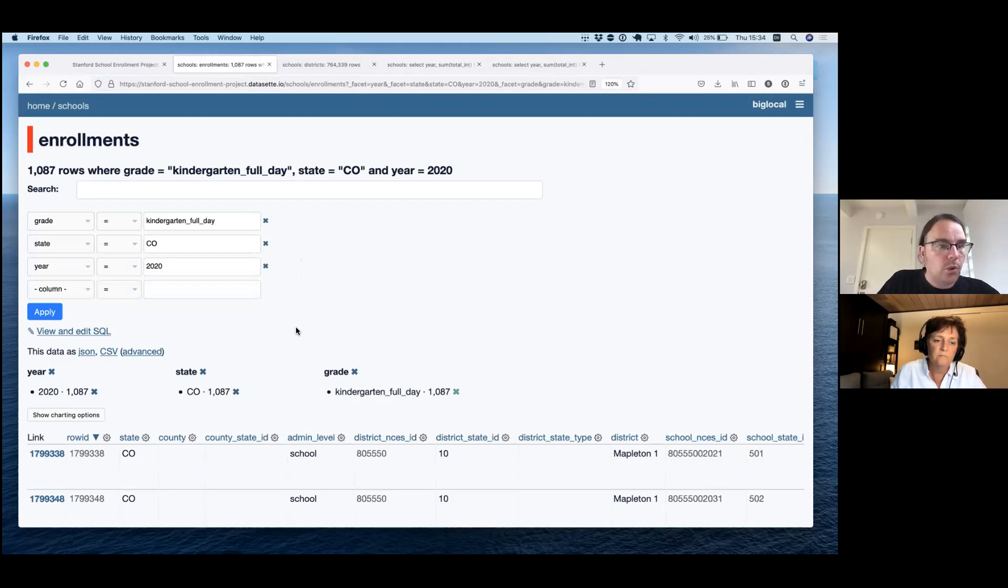
scroll(295, 326, "down", 3)
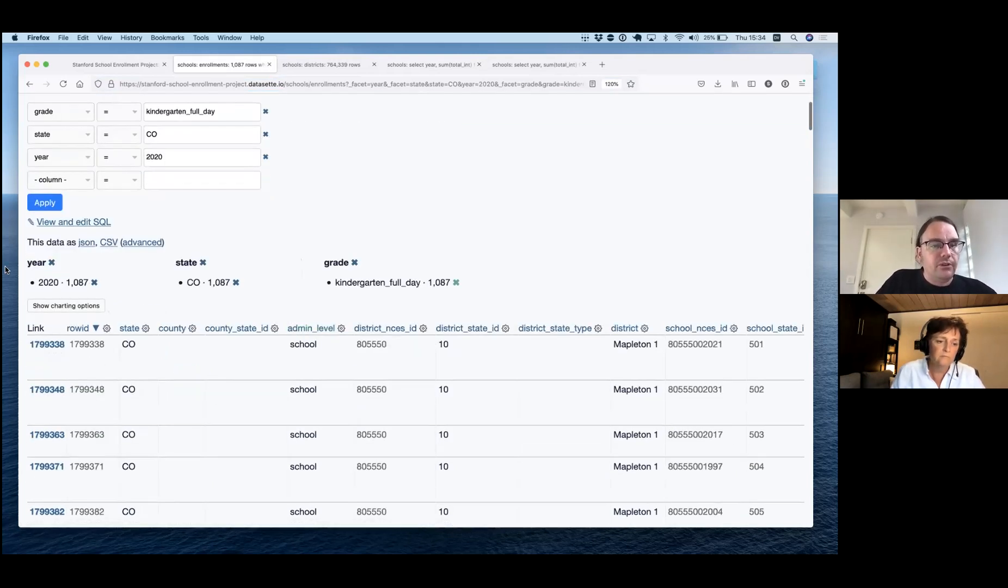
scroll(225, 287, "up", 2)
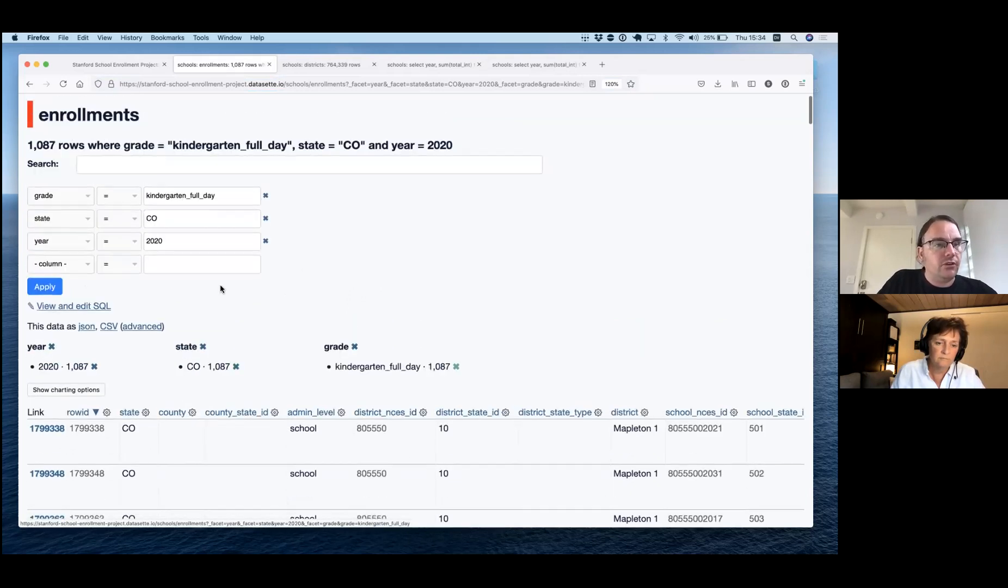
left_click(90, 307)
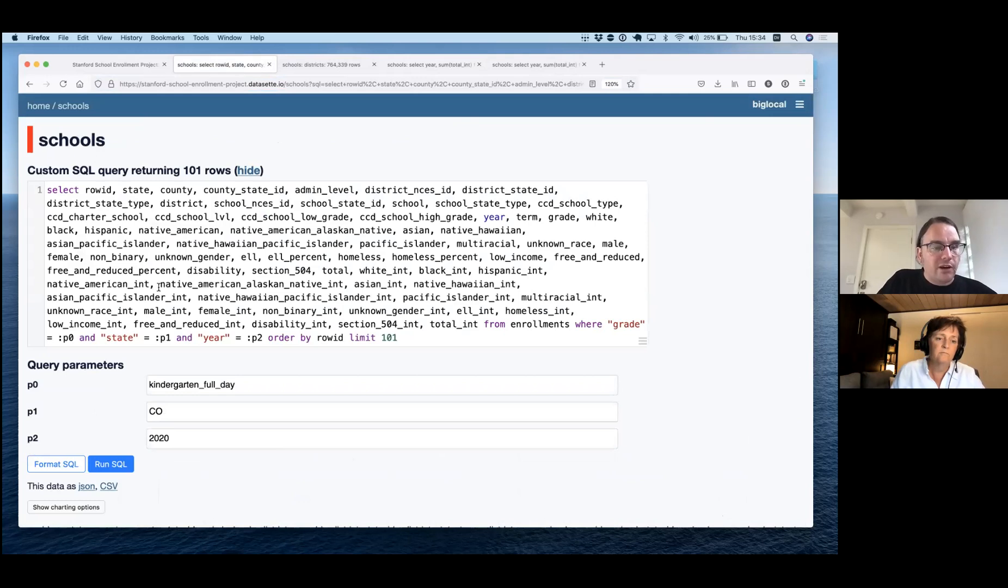
scroll(158, 287, "down", 3)
scroll(147, 185, "up", 2)
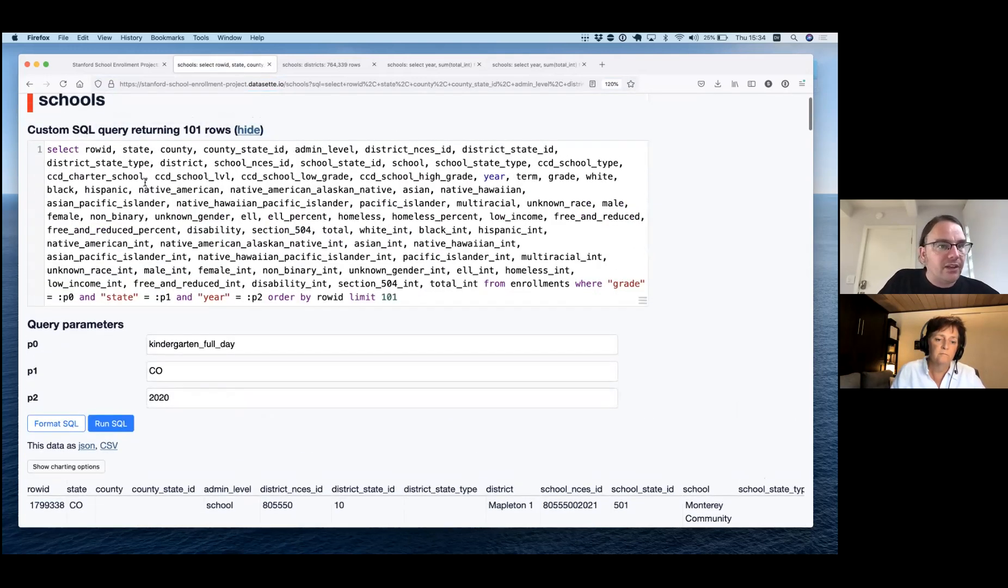
left_click_drag(108, 150, 331, 282)
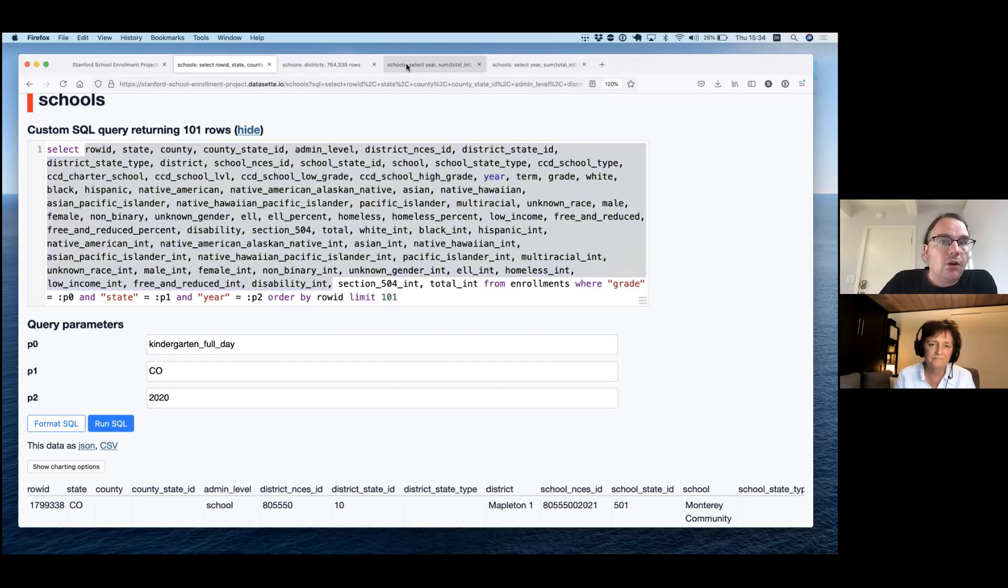
- Switch to the yearly Colorado half-day kindergarten query and chart sum(total_int) by year as a bar chart
left_click(407, 66)
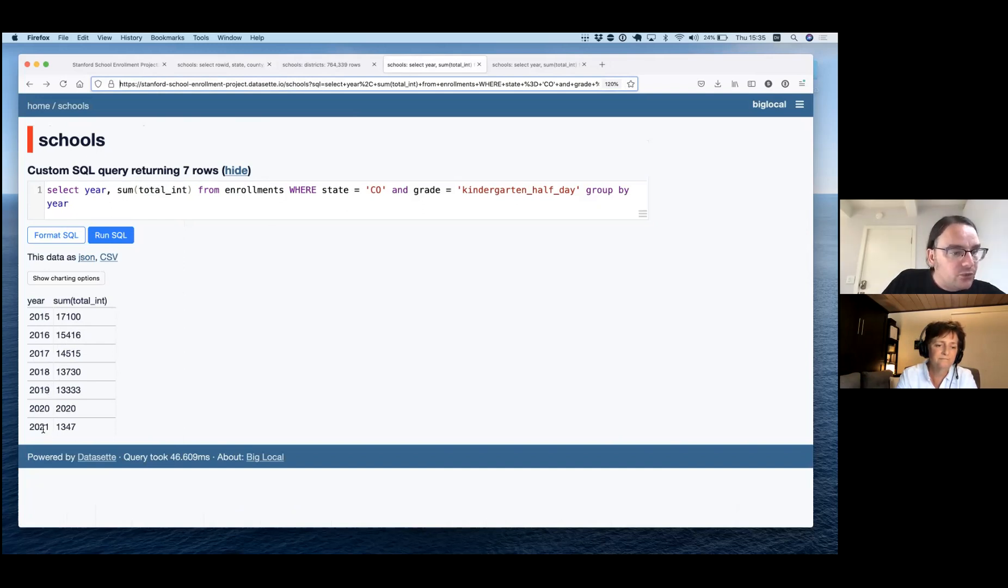
left_click(81, 279)
left_click(55, 309)
scroll(74, 337, "down", 3)
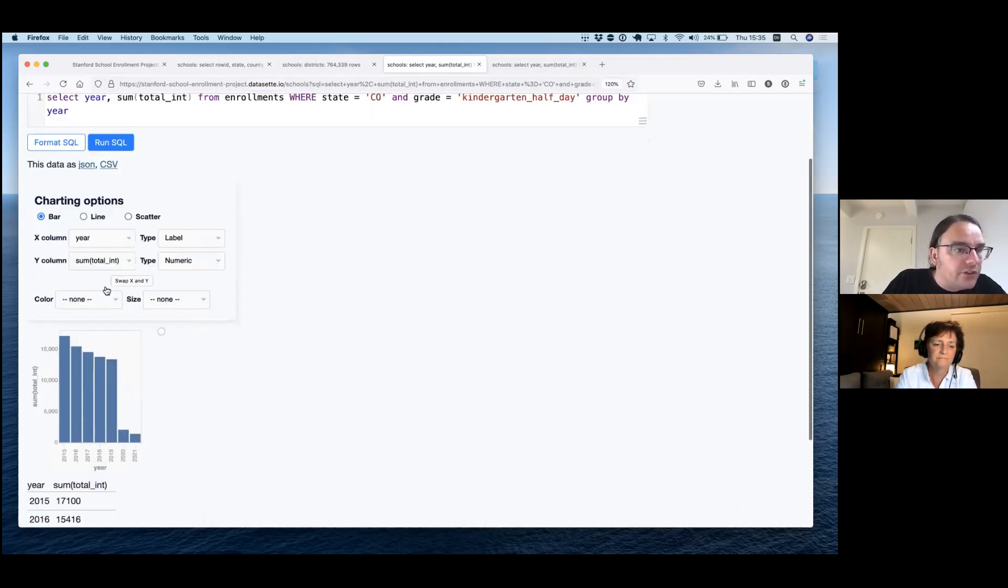
scroll(409, 208, "up", 1)
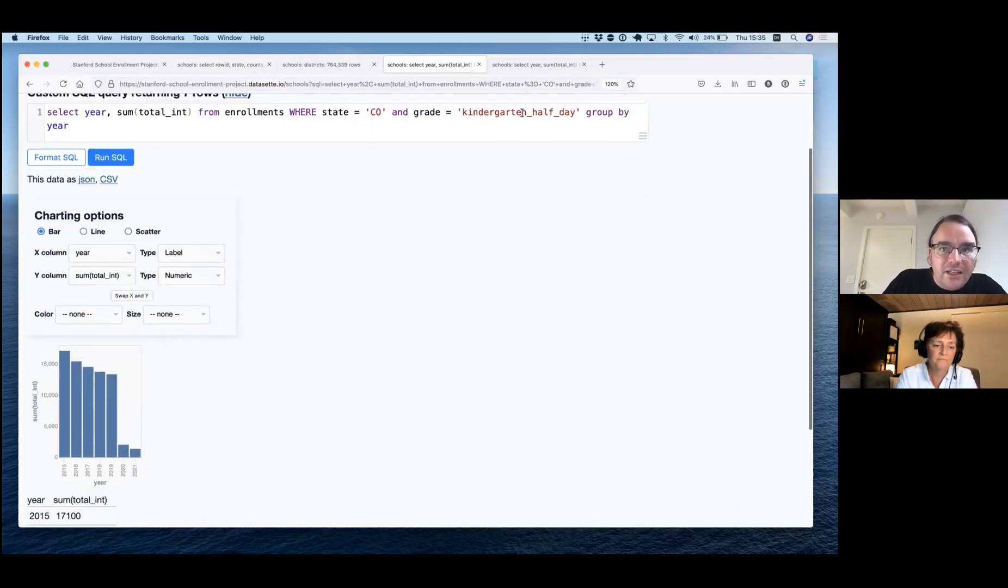
mouse_move(113, 453)
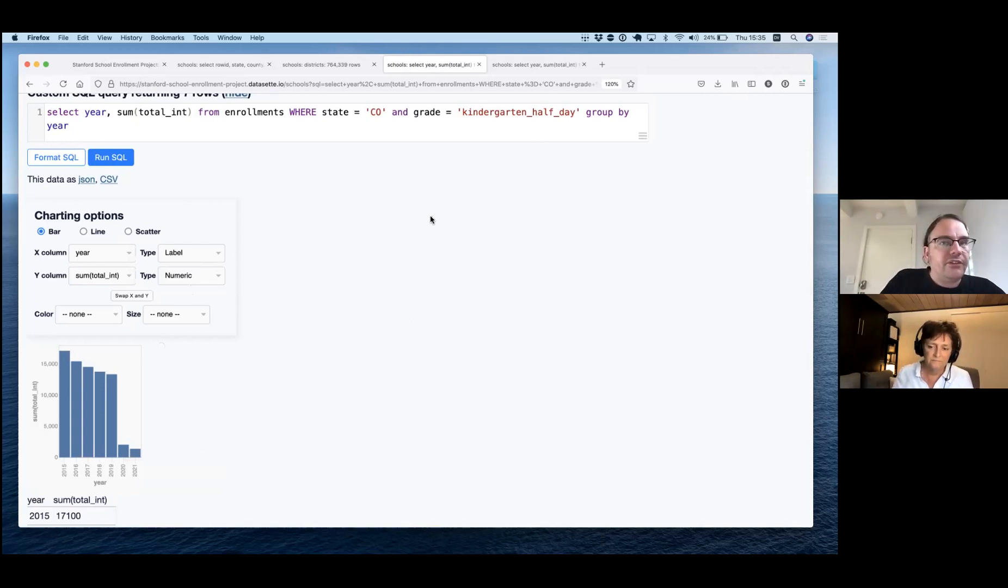
- Change the query's grade value to kindergarten_full_day, run it, and view the yearly Colorado totals
right_click(532, 109)
left_click(522, 112)
left_click(554, 113)
key("BackSpace")
key("BackSpace")
key("BackSpace")
key("BackSpace")
type("y")
key("BackSpace")
type("full")
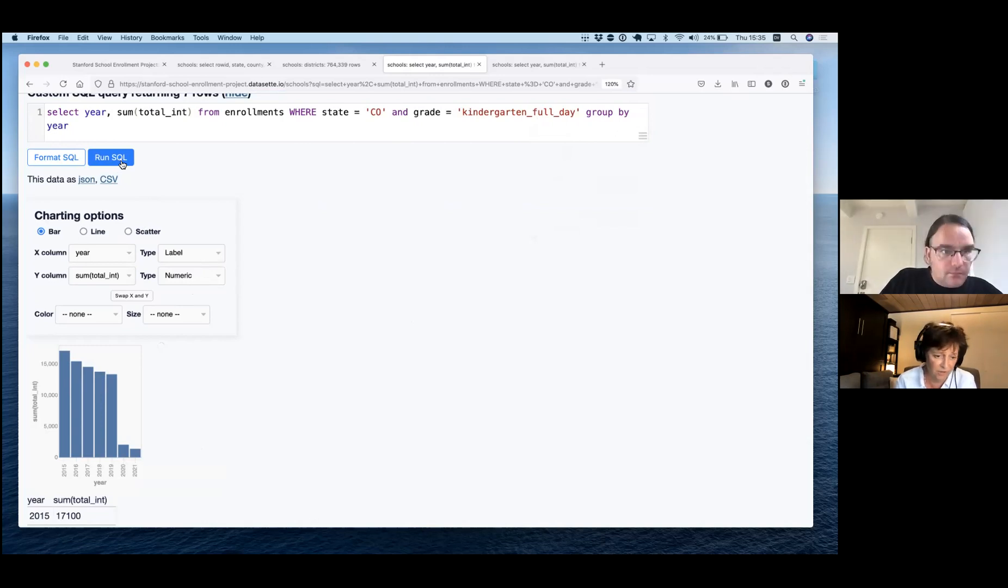
left_click(122, 163)
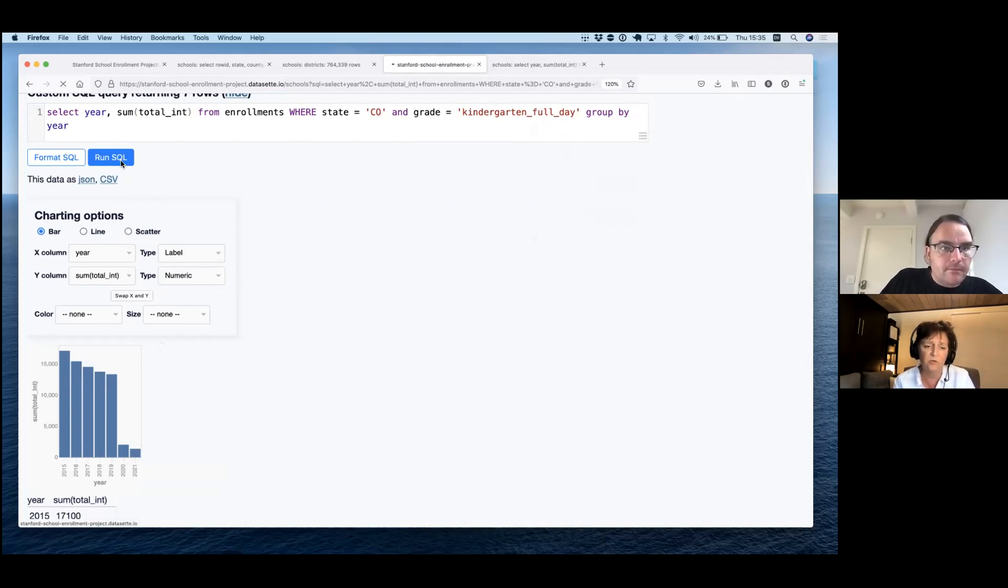
scroll(296, 362, "down", 5)
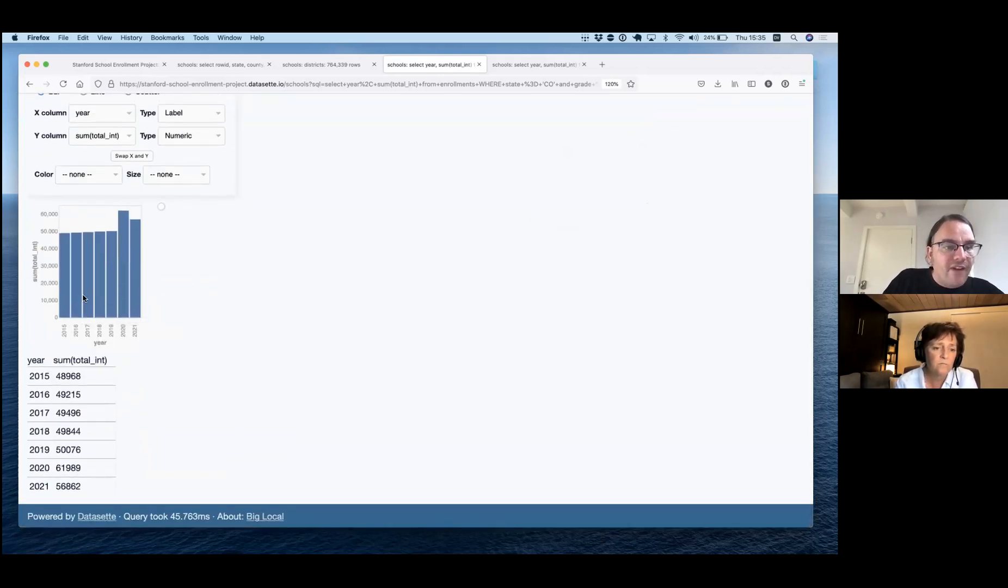
mouse_move(123, 272)
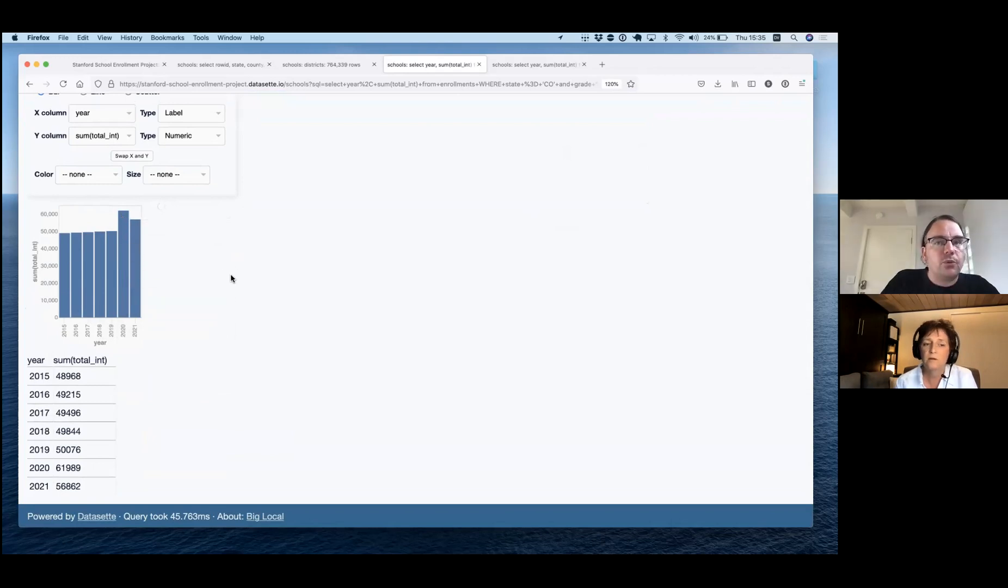
- Compare the yearly Colorado bar charts for half-day and full-day kindergarten, focusing on 2020 and 2021
scroll(231, 278, "up", 5)
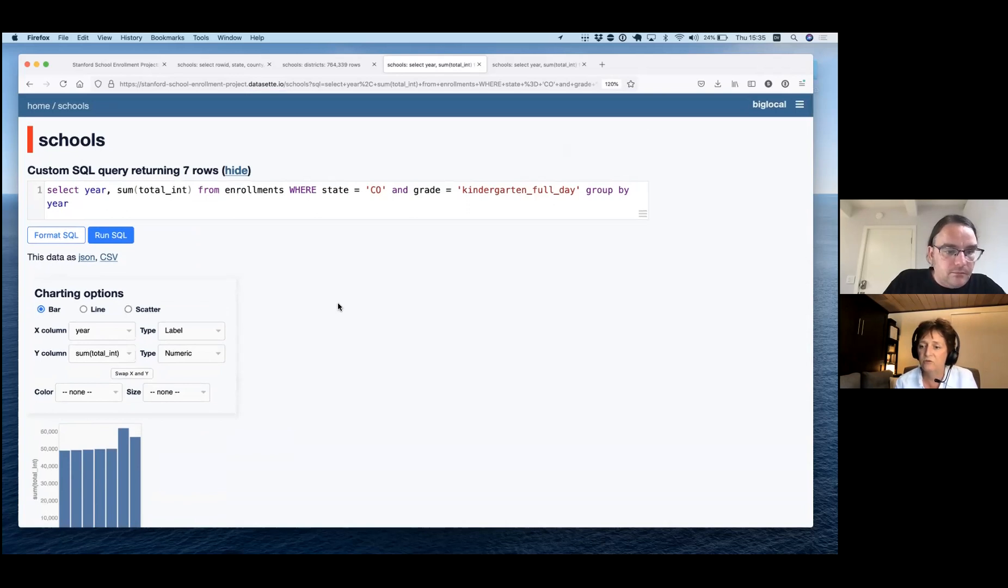
scroll(338, 306, "down", 3)
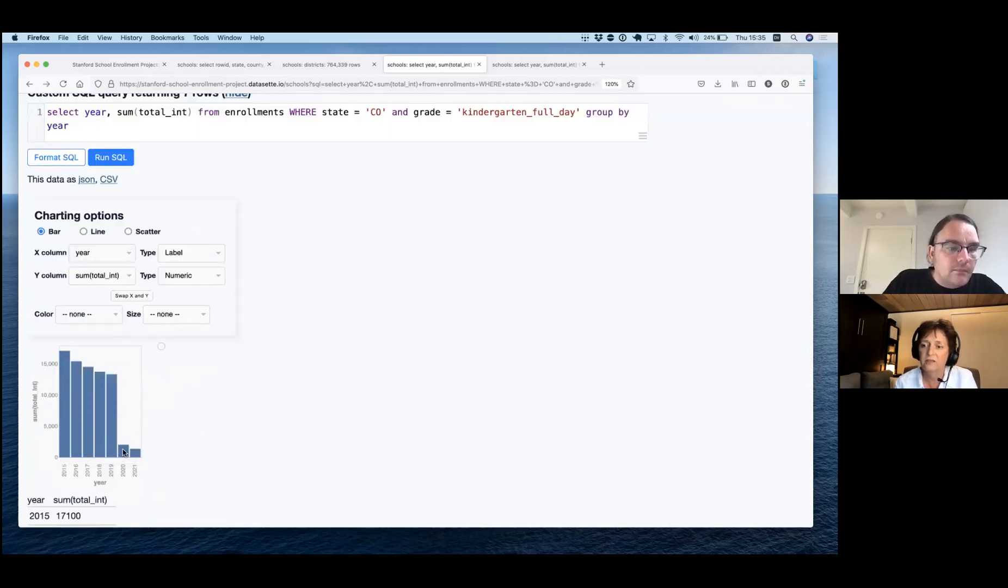
scroll(248, 399, "down", 1)
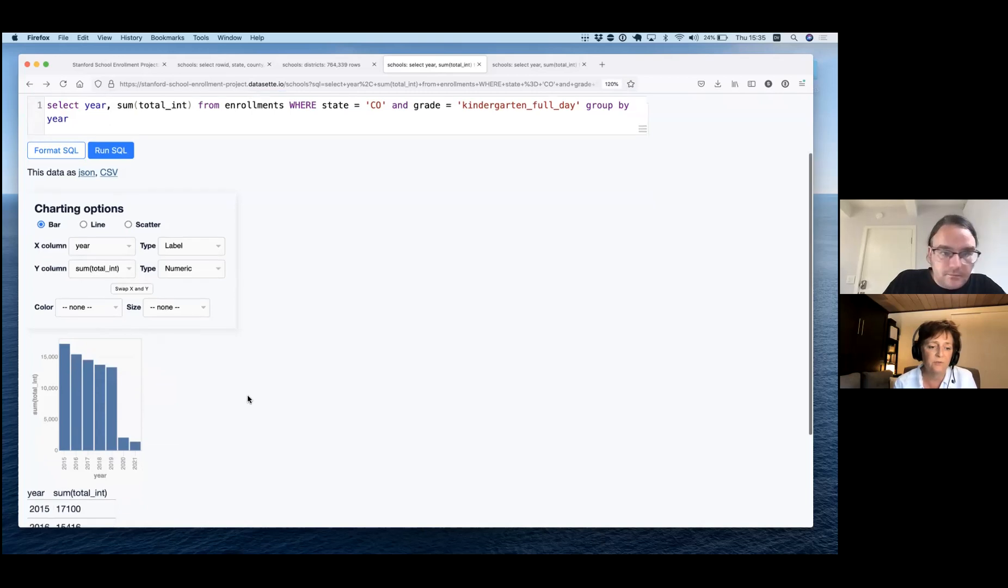
scroll(248, 399, "down", 2)
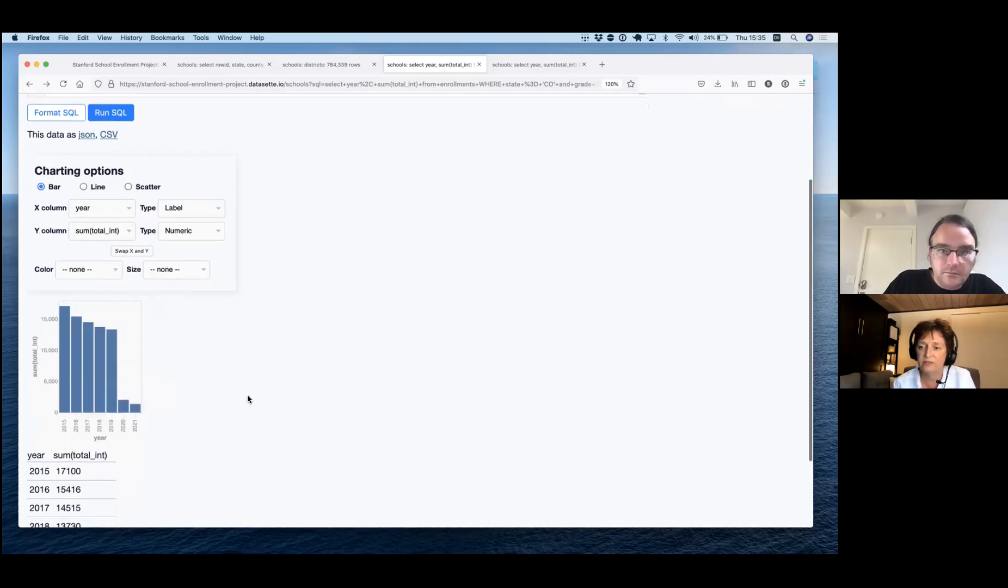
scroll(248, 399, "up", 1)
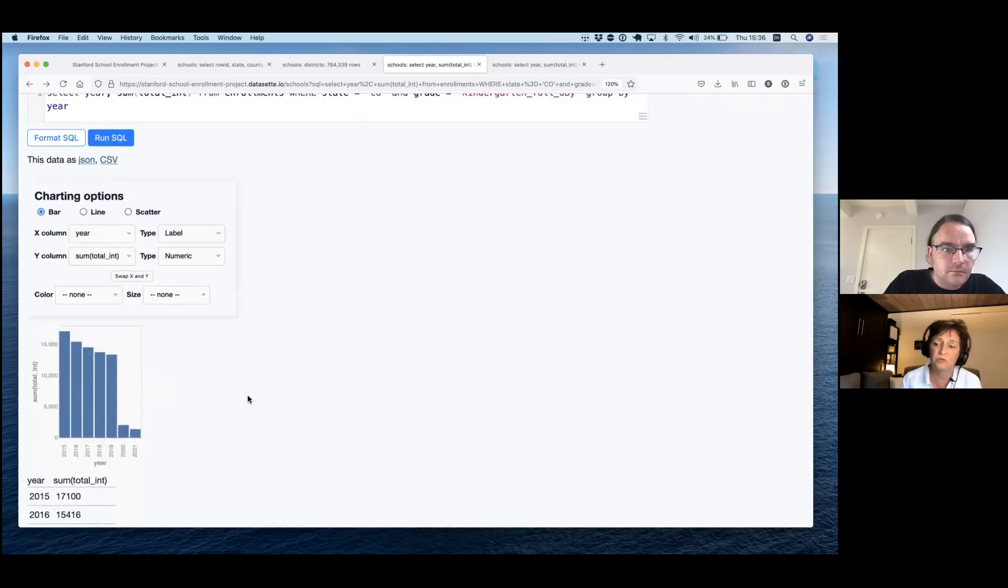
scroll(247, 399, "up", 1)
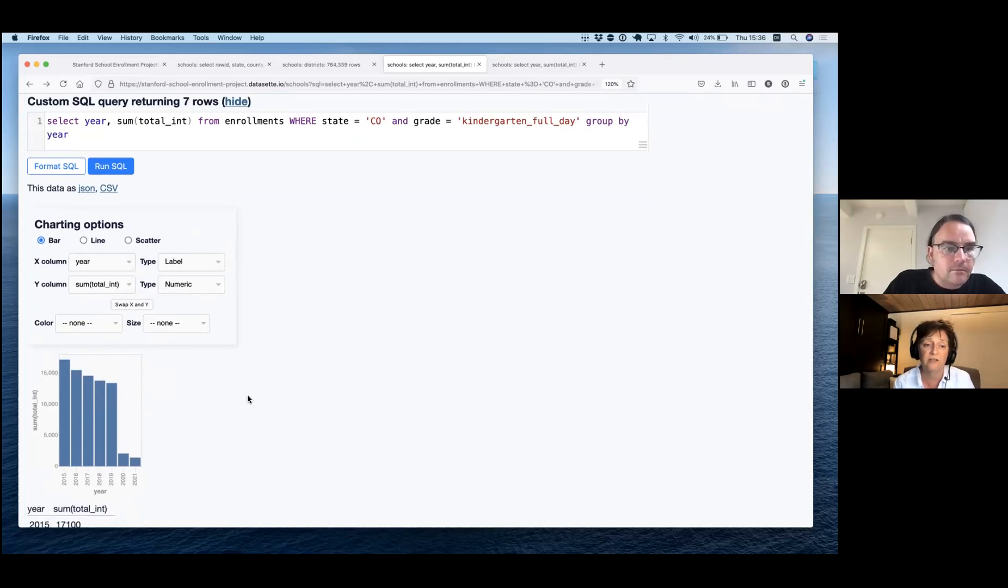
key("super+Right")
scroll(254, 423, "down", 2)
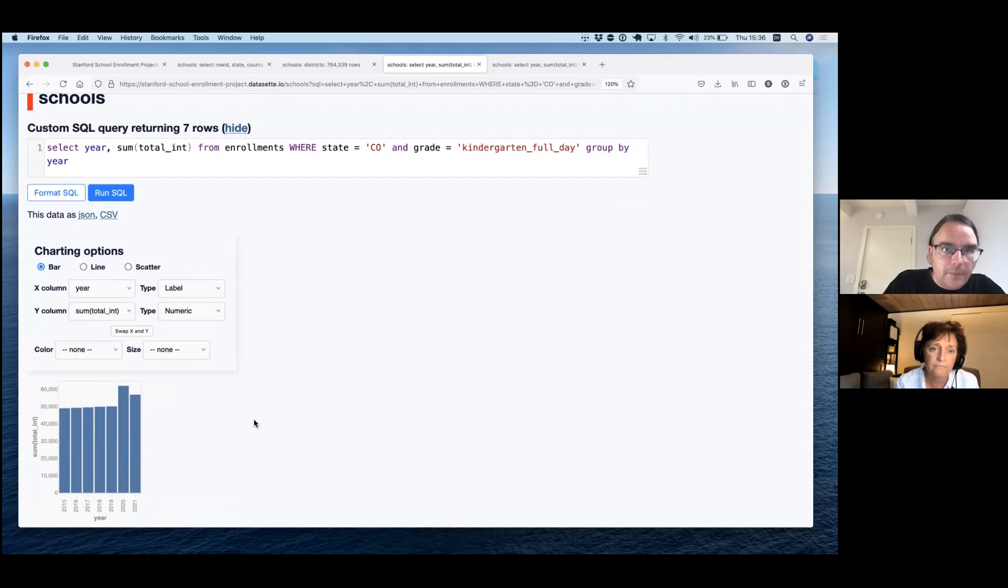
scroll(286, 267, "up", 2)
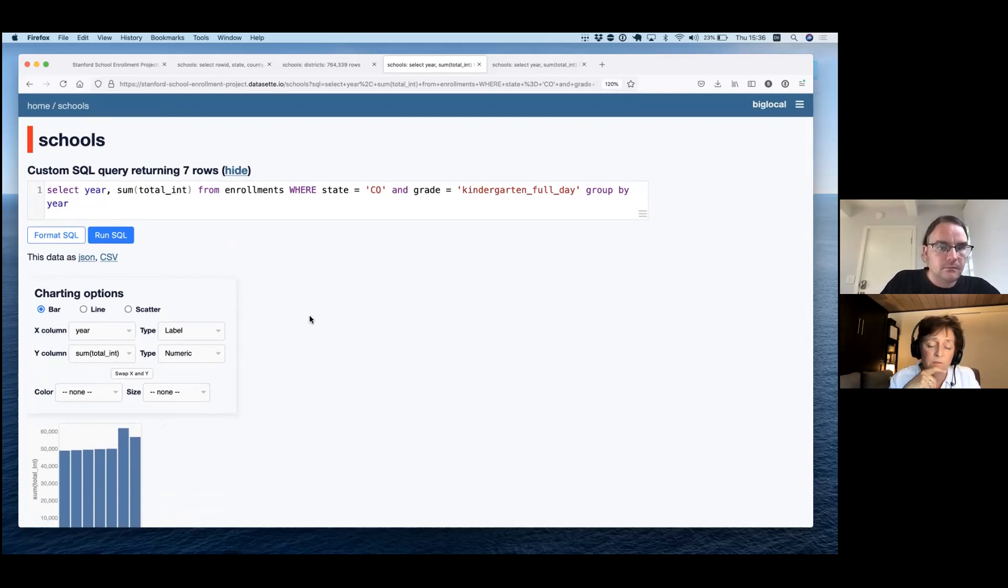
scroll(310, 317, "down", 3)
scroll(310, 319, "down", 1)
scroll(309, 319, "down", 2)
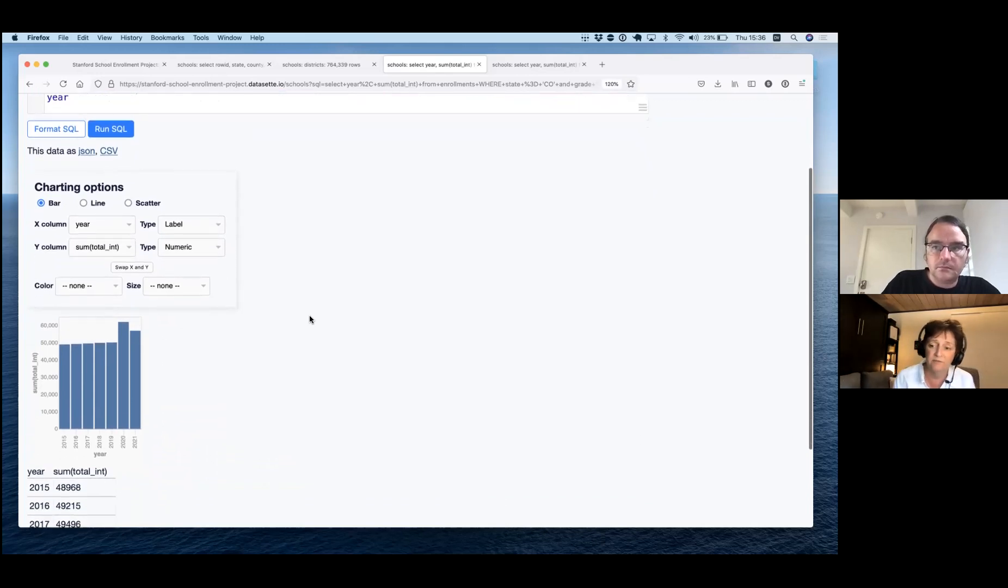
scroll(309, 319, "up", 3)
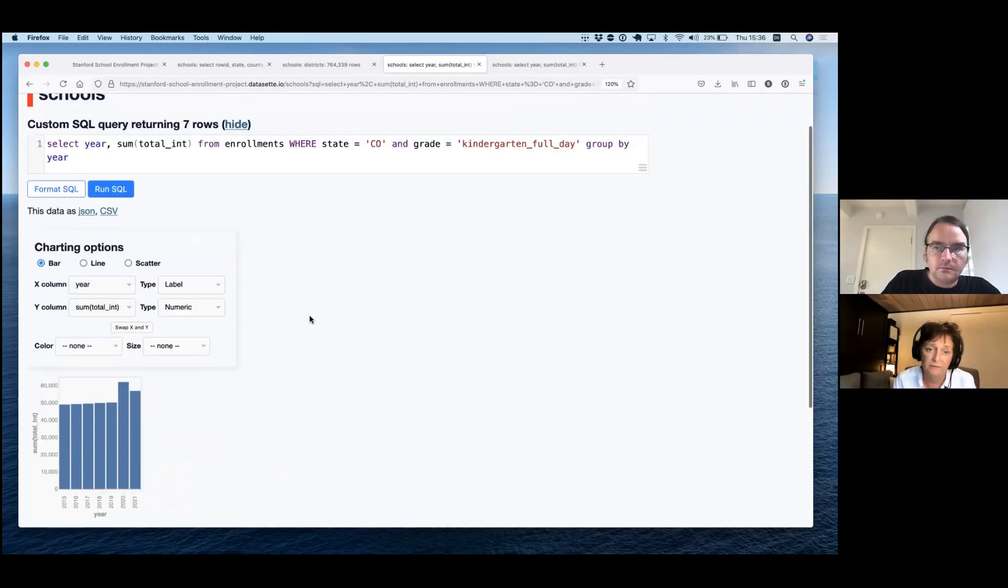
scroll(309, 319, "down", 1)
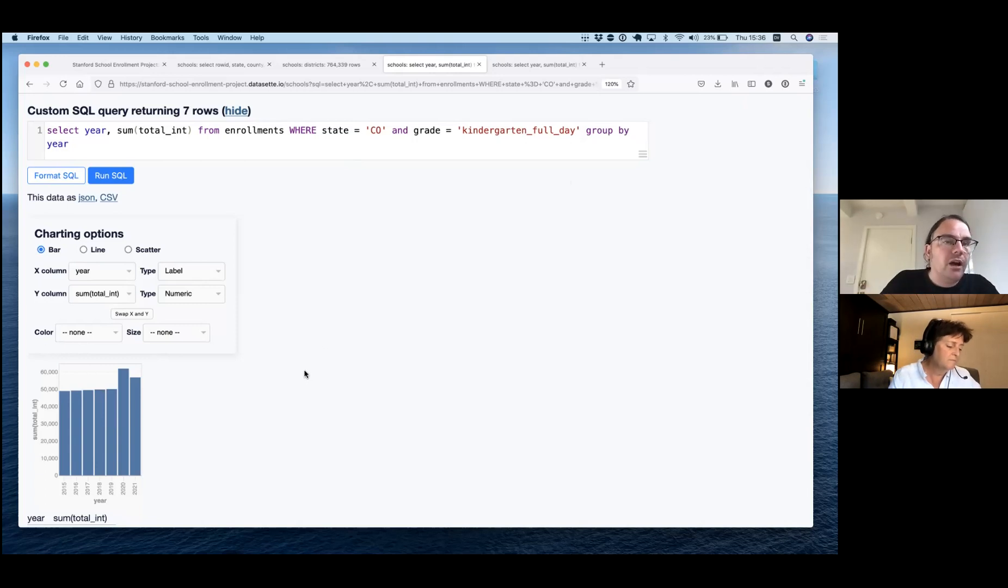
scroll(440, 166, "up", 3)
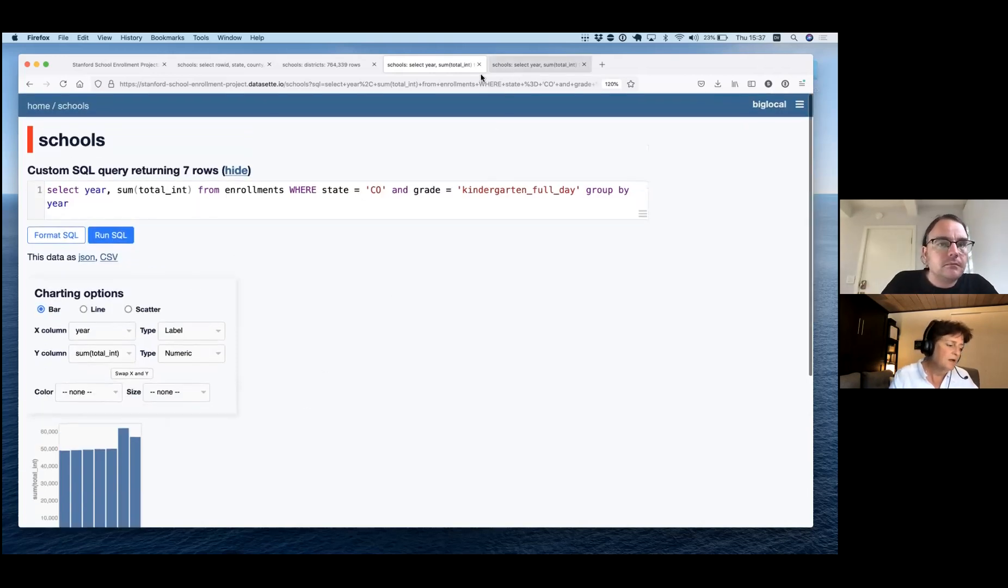
- Return to the Stanford School Enrollment Project home page and open the schools database
left_click(522, 65)
left_click(131, 65)
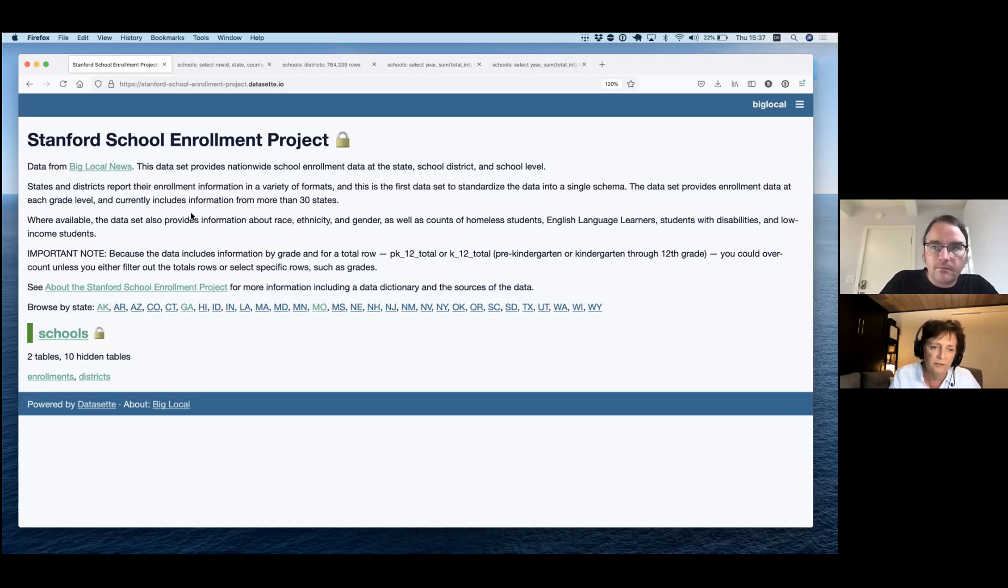
left_click(437, 65)
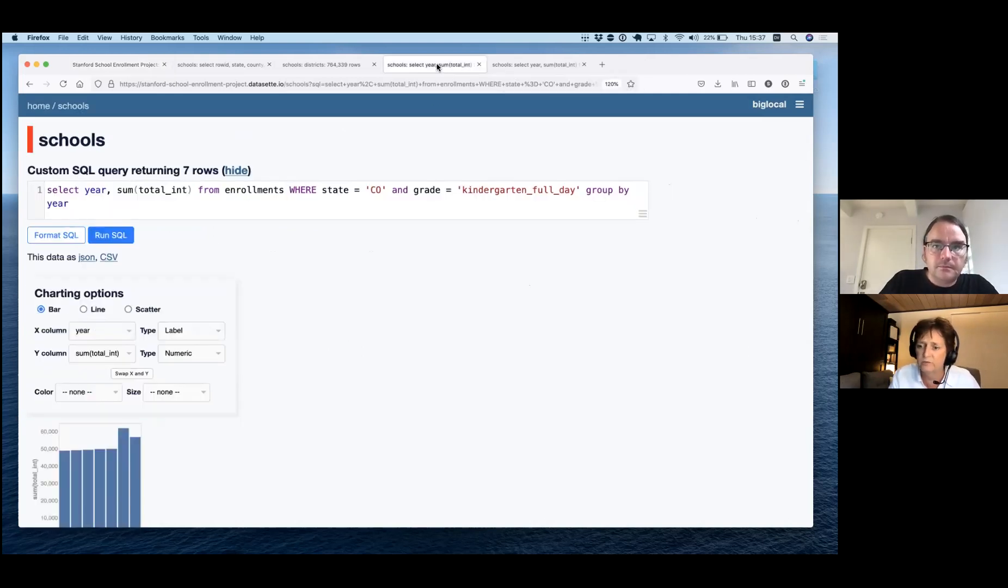
left_click(125, 65)
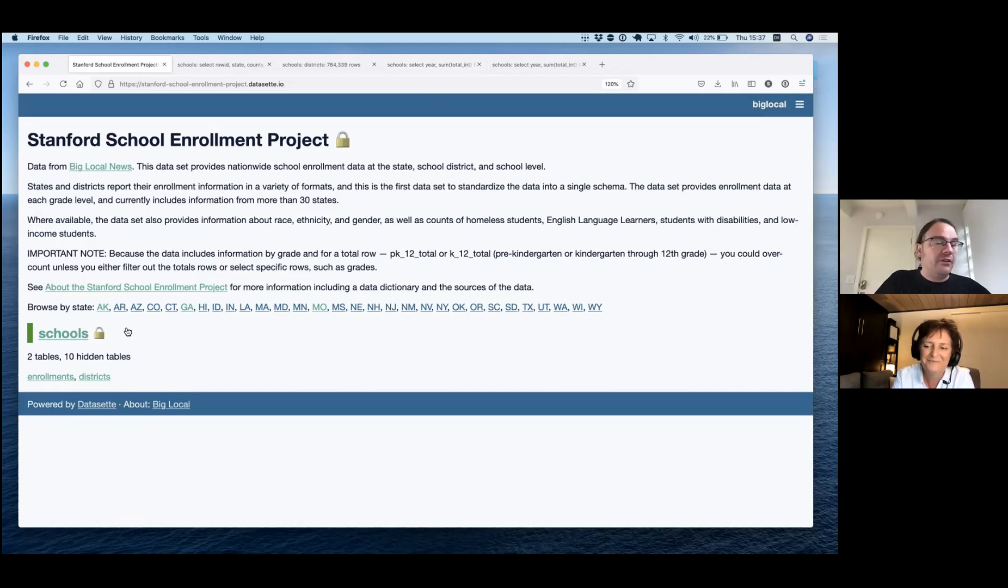
left_click(64, 337)
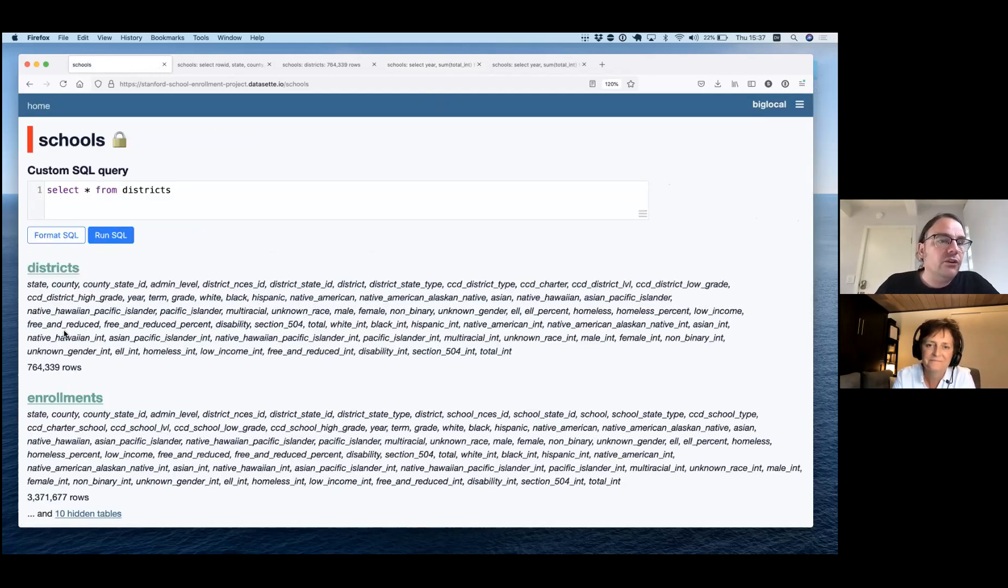
- Look over the database's tables and saved queries, and open the grades_by_year_for_state query
scroll(211, 359, "down", 5)
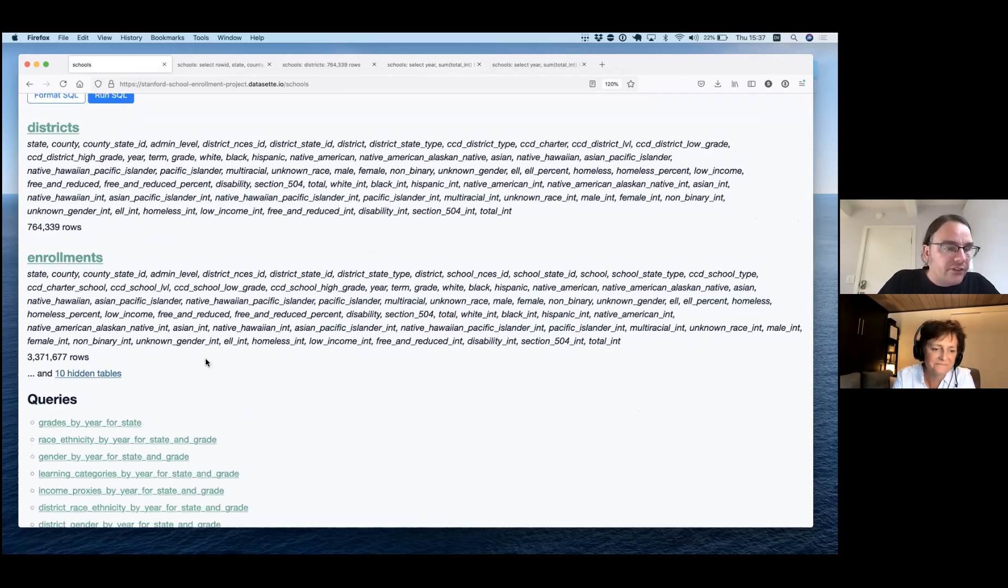
scroll(205, 357, "down", 3)
scroll(108, 288, "up", 8)
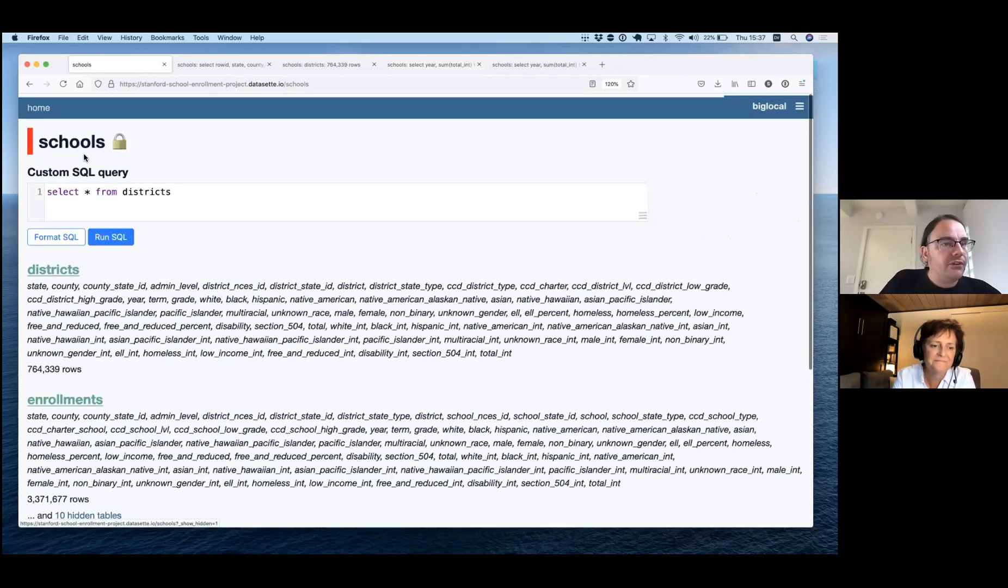
scroll(185, 354, "down", 8)
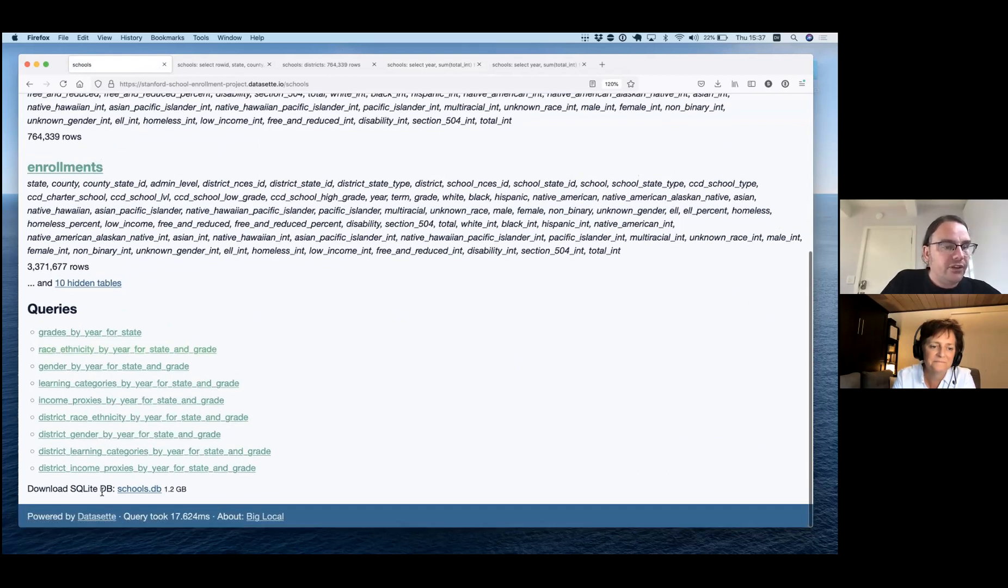
left_click(106, 332)
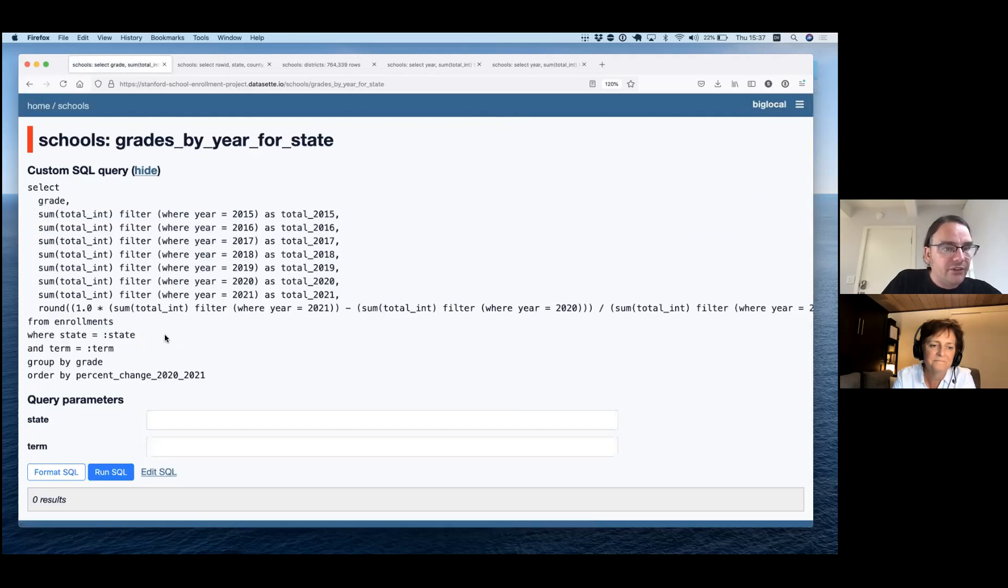
- Set the query's state parameter to CO and leave the term parameter empty
scroll(199, 382, "down", 2)
left_click(187, 401)
type("CO")
key("Tab")
key("Down")
key("Down")
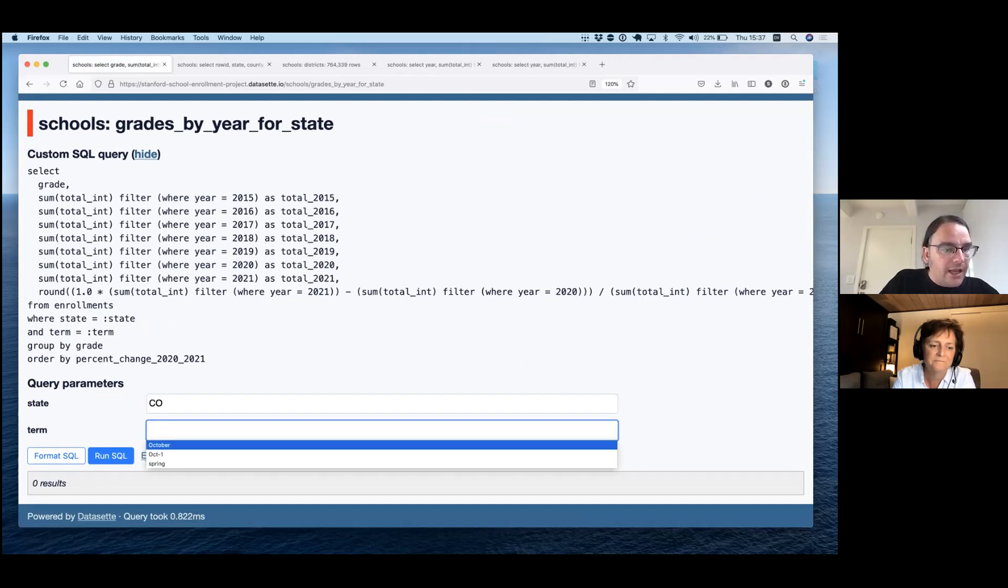
key("Escape")
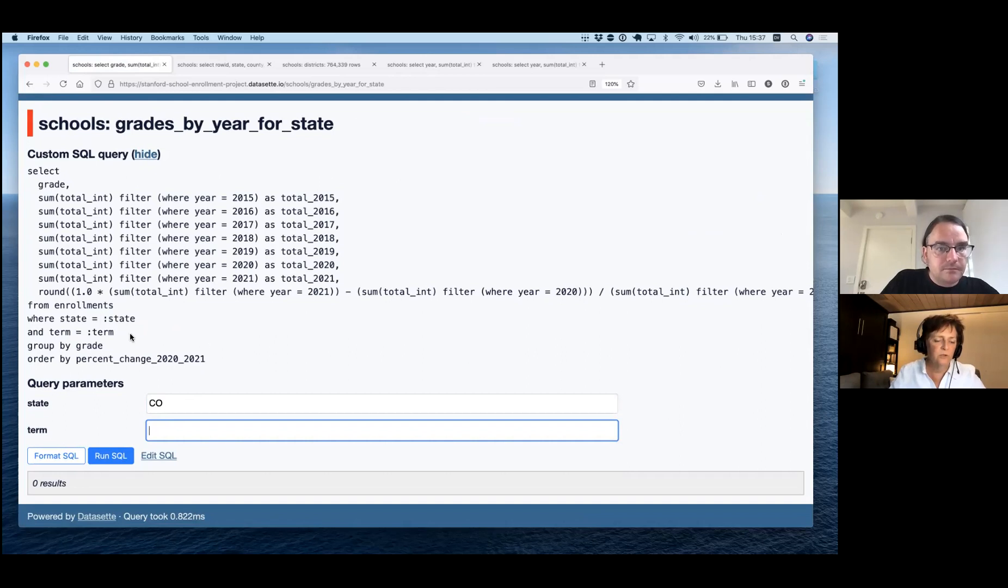
- Examine the saved query's yearly total columns and its state and term conditions
left_click(170, 408)
left_click(154, 296)
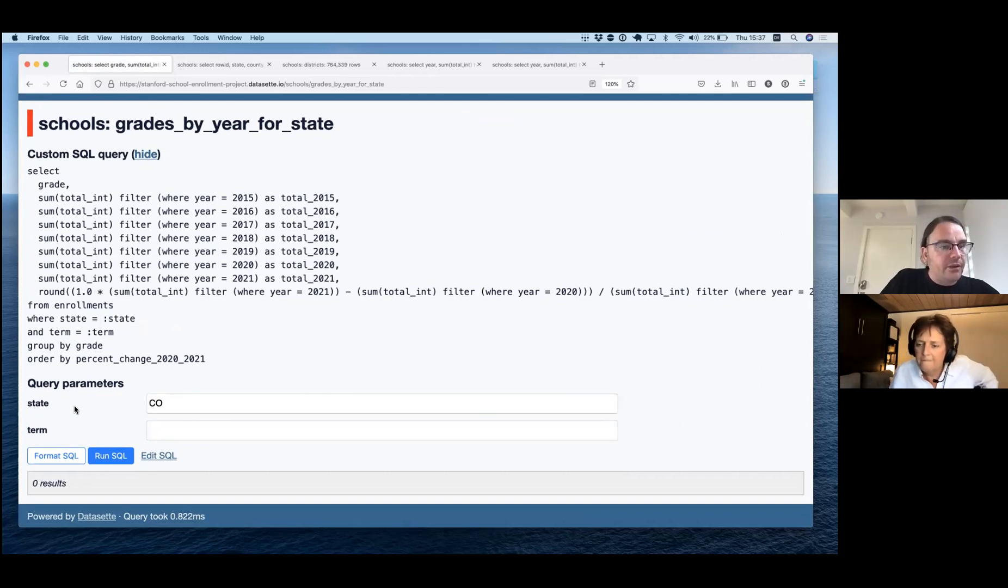
left_click(182, 401)
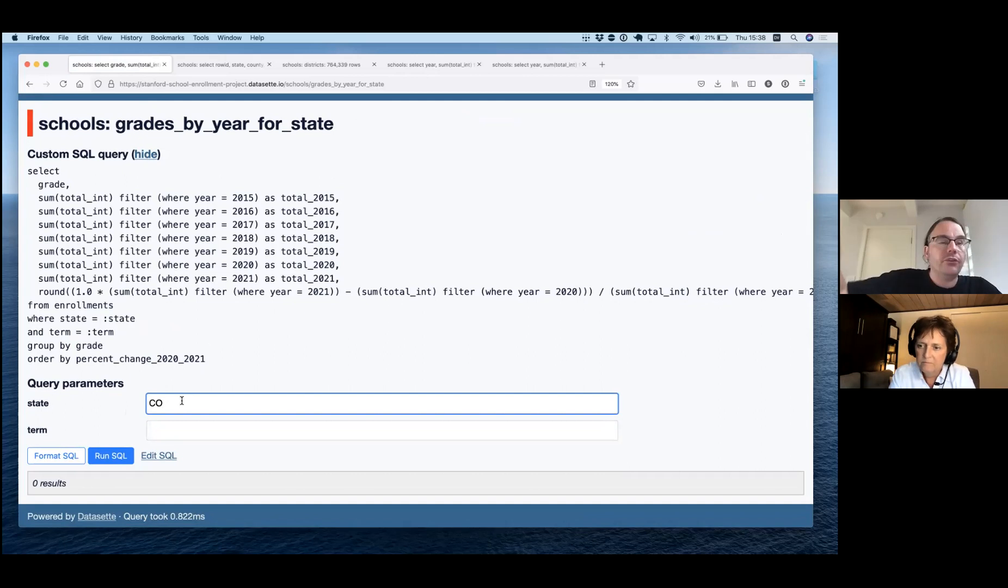
left_click(45, 166)
left_click_drag(29, 169, 160, 303)
left_click(160, 303)
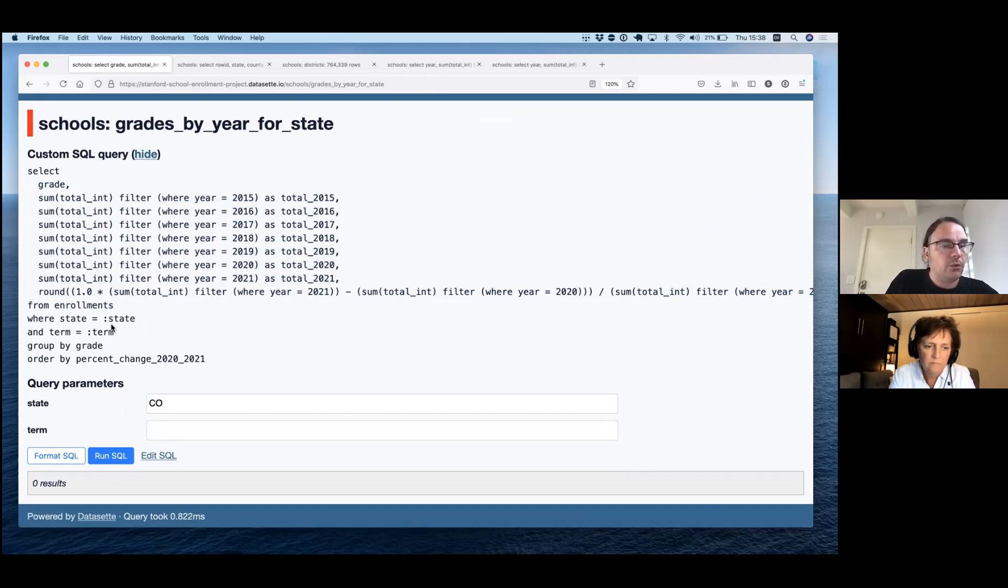
- Run the saved query for CO without a term and view the yearly totals and percent change by grade
scroll(128, 343, "down", 1)
left_click(187, 405)
left_click(121, 456)
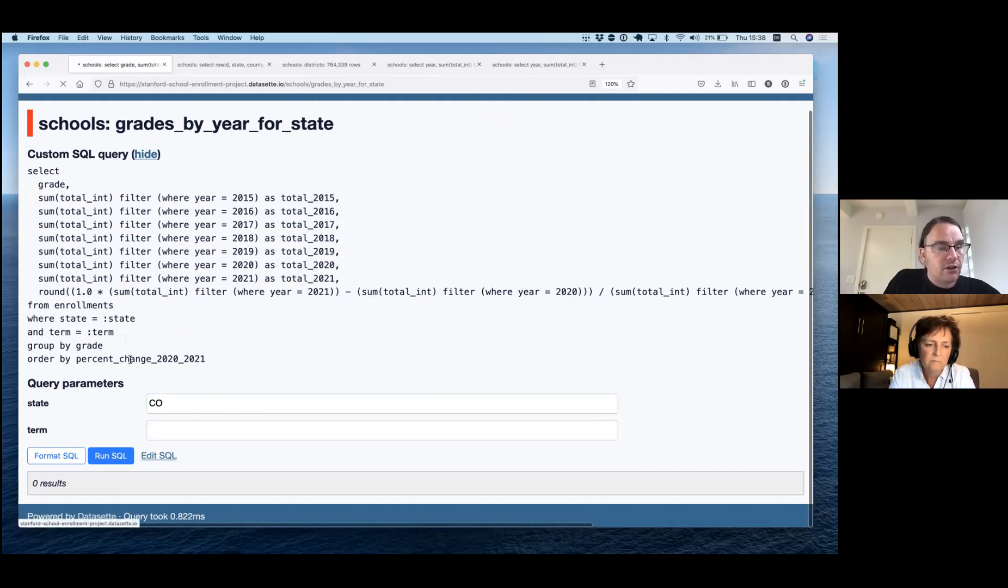
scroll(138, 351, "down", 6)
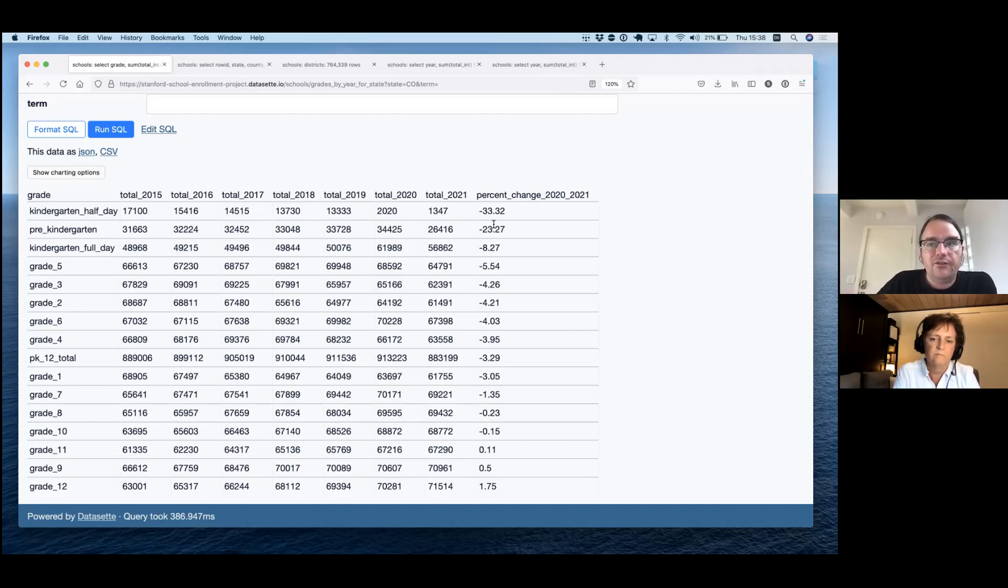
- Chart percent_change_2020_2021 by grade as a bar chart and inspect the kindergarten_half_day bar
left_click(85, 171)
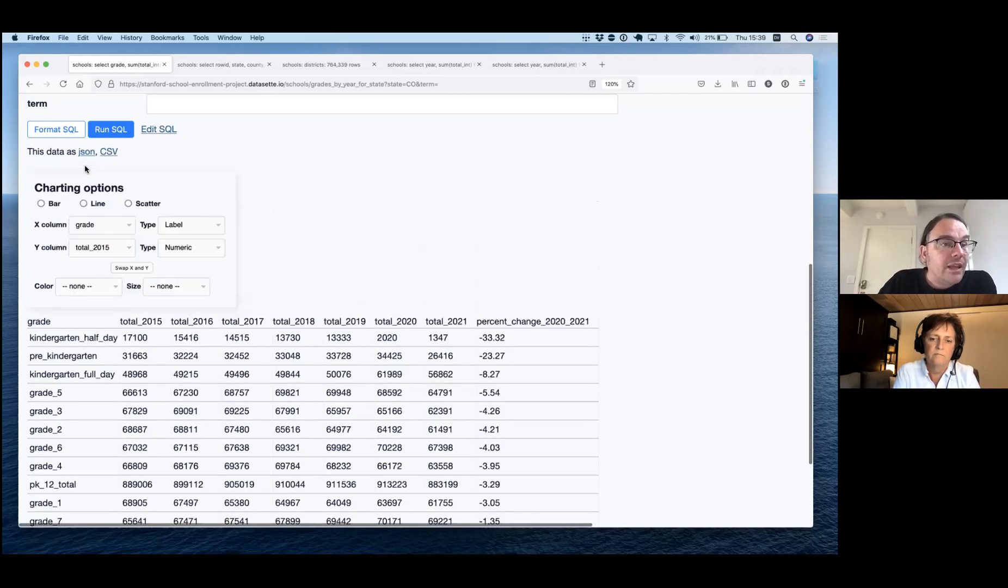
left_click(55, 203)
left_click(99, 248)
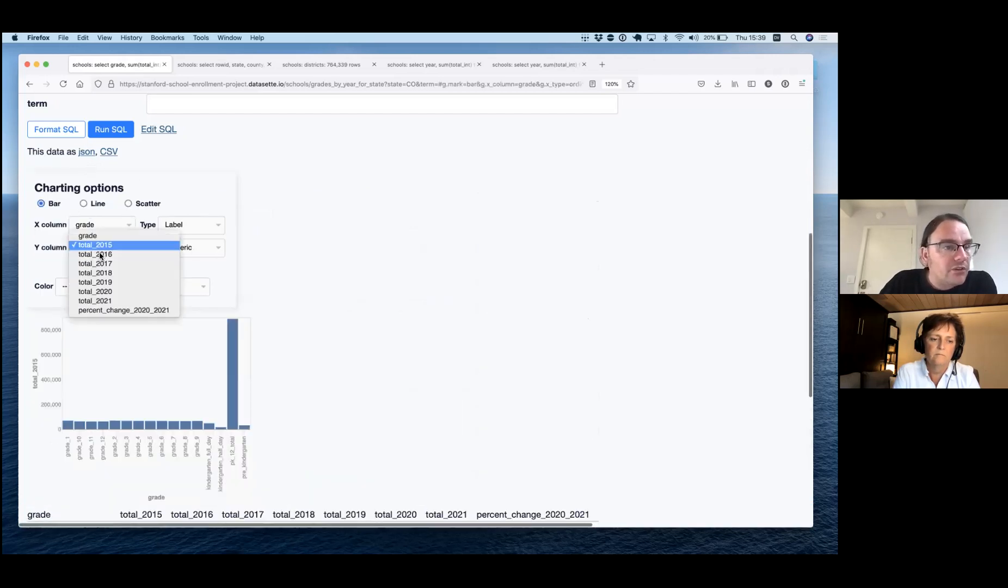
left_click(112, 310)
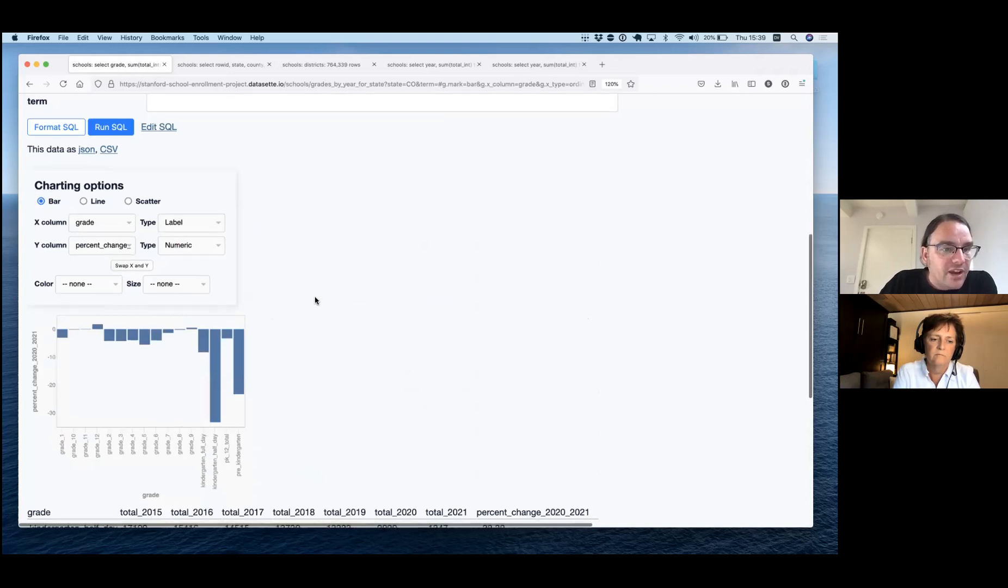
scroll(204, 301, "down", 5)
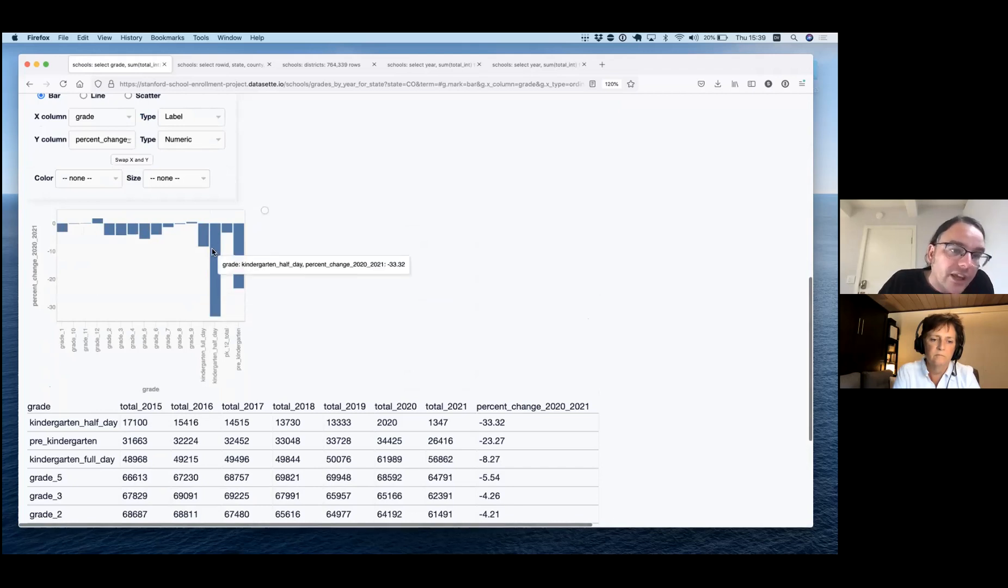
- Compare the percent change by grade in the results table and in the kindergarten and pre-kindergarten bars of the chart
scroll(305, 293, "down", 1)
scroll(305, 293, "down", 7)
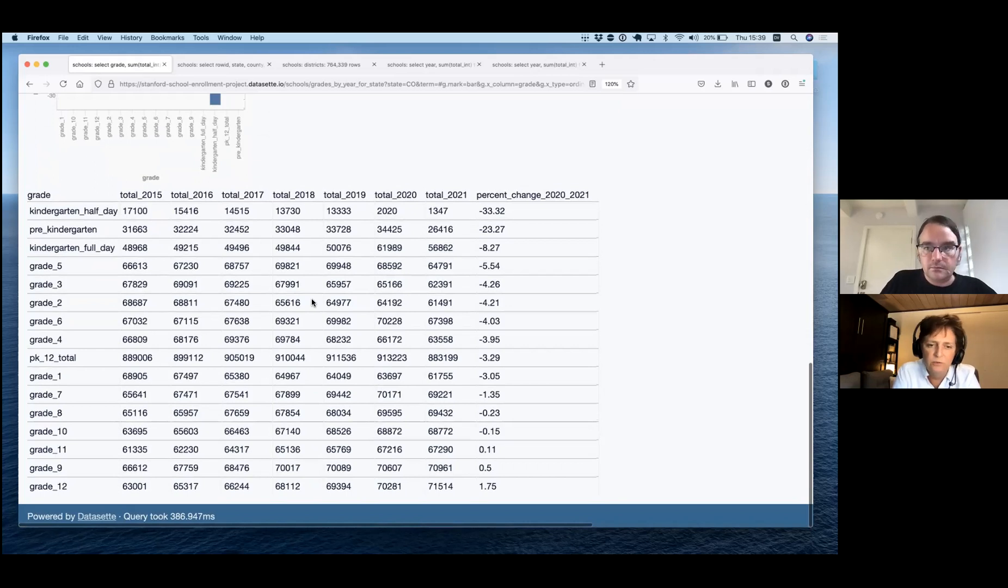
scroll(311, 302, "up", 7)
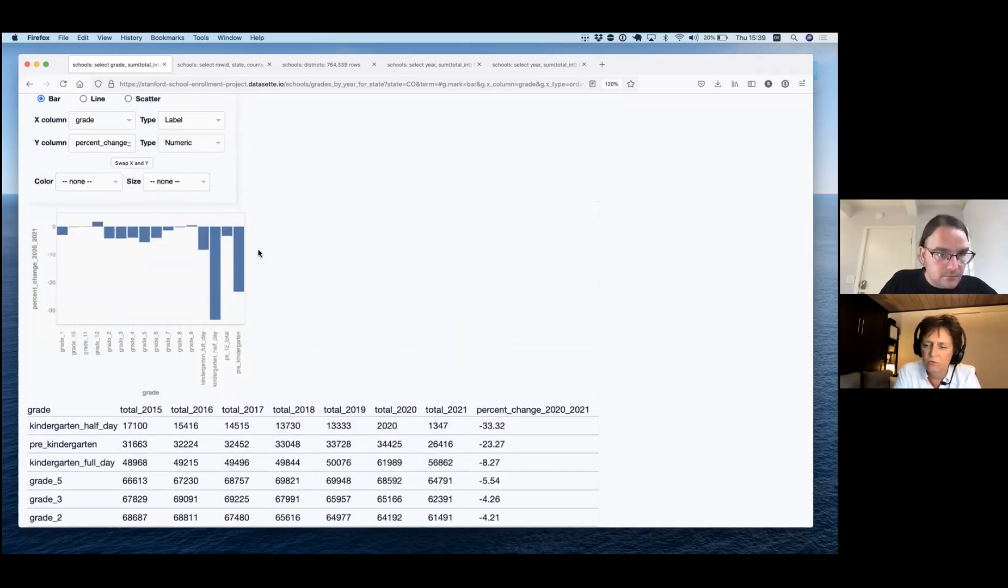
mouse_move(203, 243)
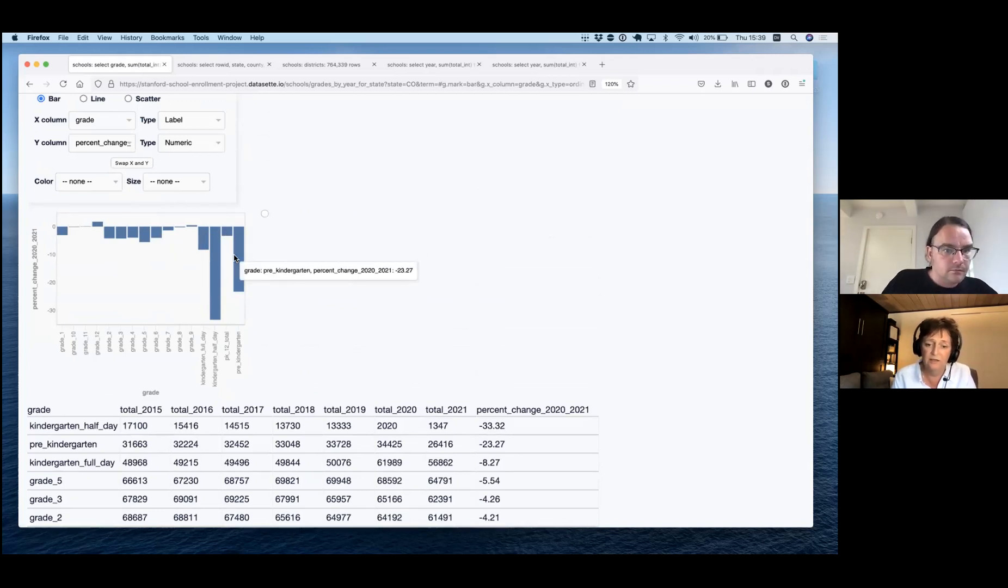
mouse_move(215, 288)
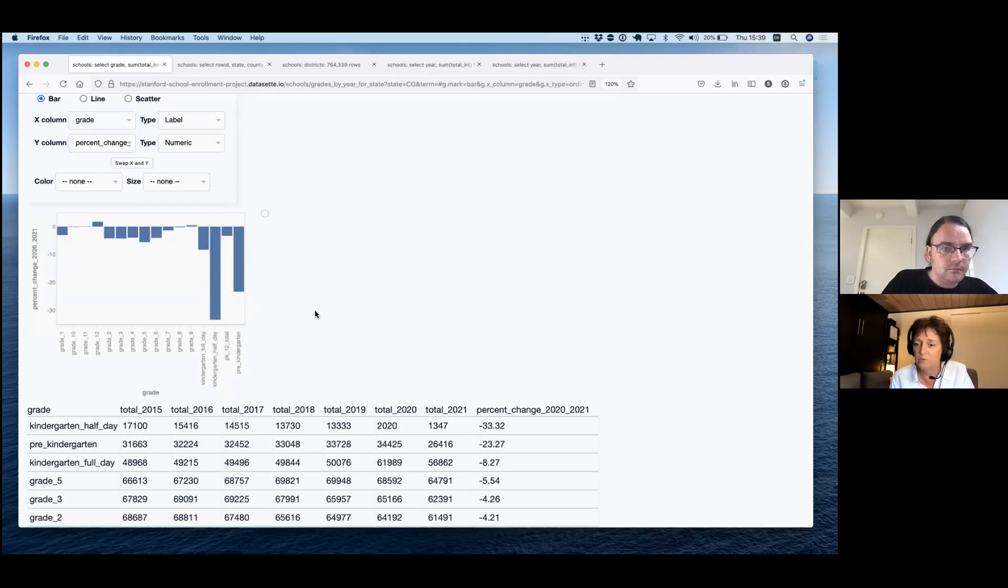
scroll(315, 312, "down", 3)
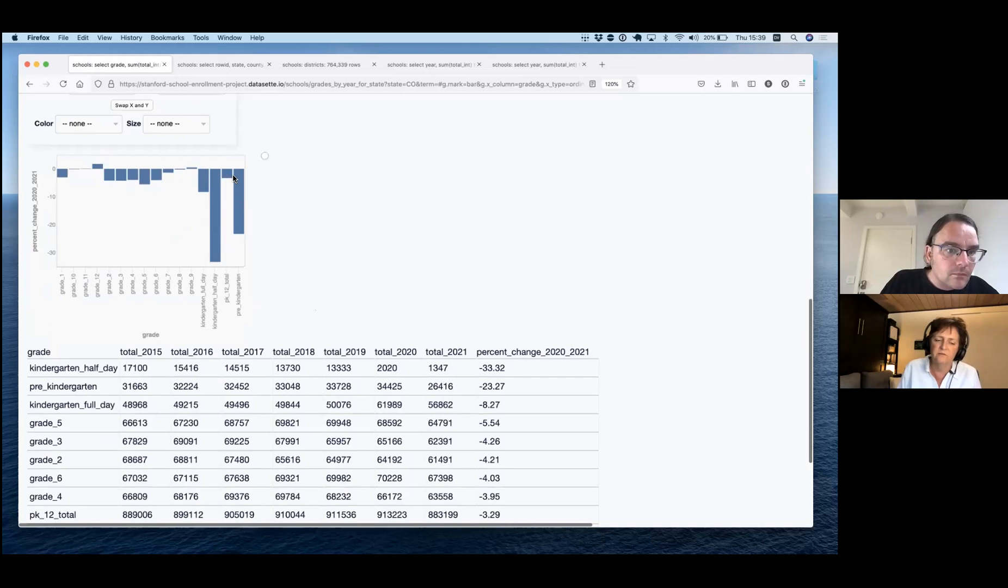
mouse_move(203, 181)
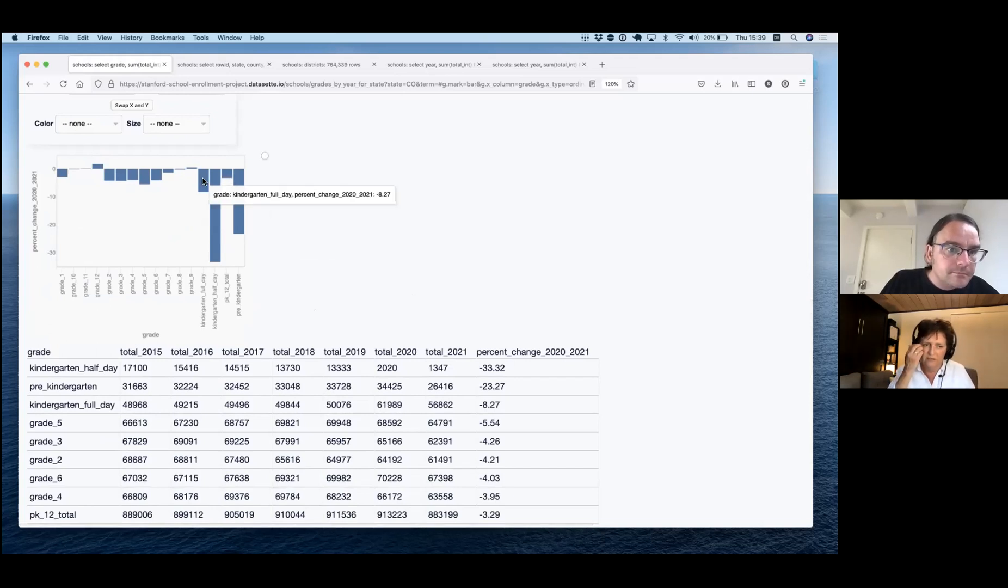
scroll(202, 182, "up", 2)
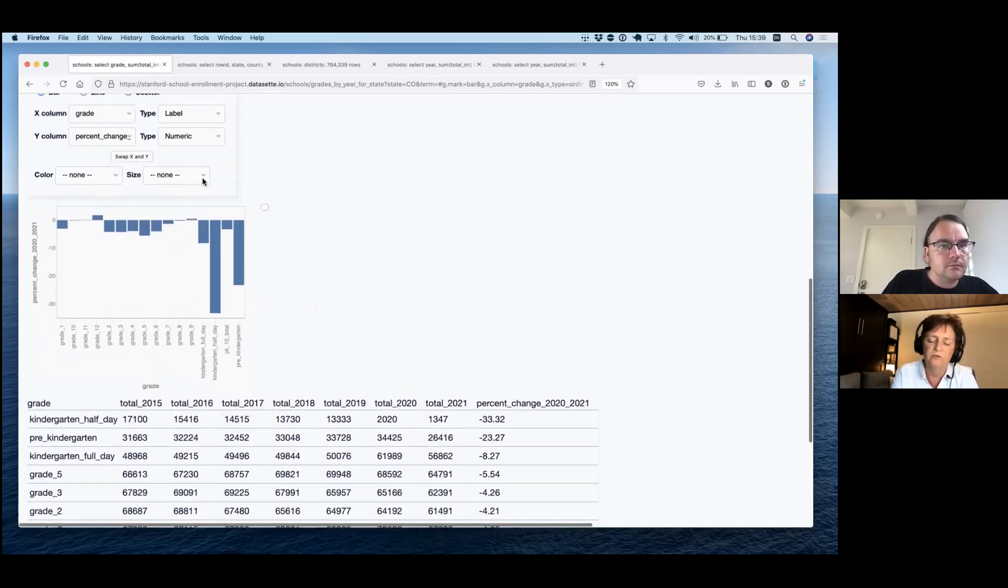
- Replace the state parameter with GA, leave the term empty and run the grades_by_year_for_state query
scroll(202, 228, "up", 10)
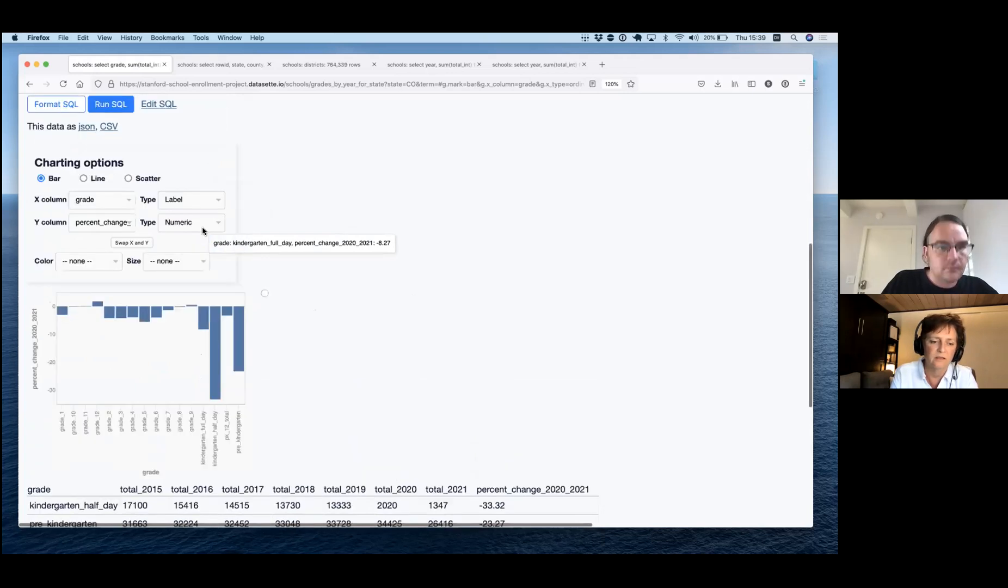
scroll(202, 228, "up", 4)
left_click(183, 422)
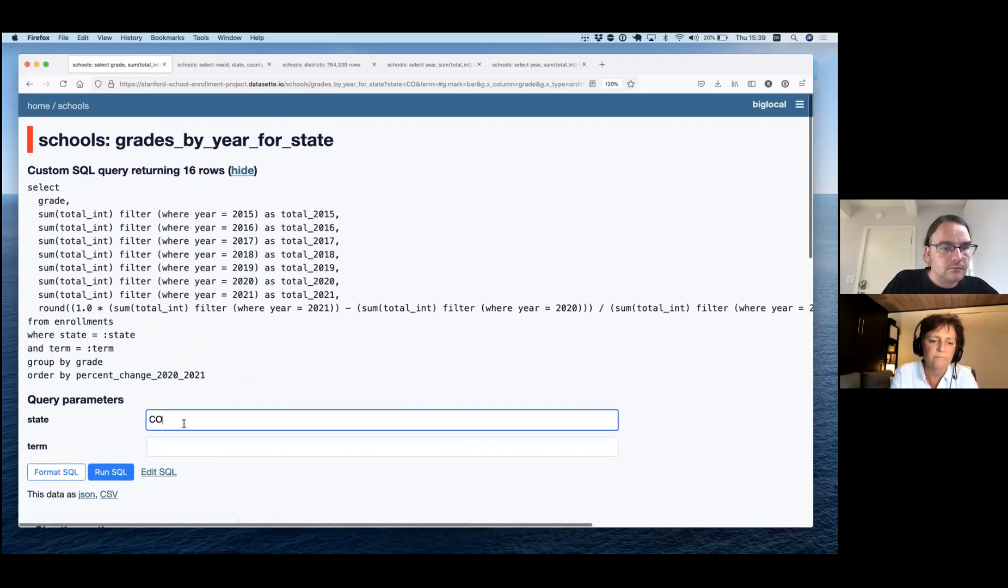
key("BackSpace")
key("BackSpace")
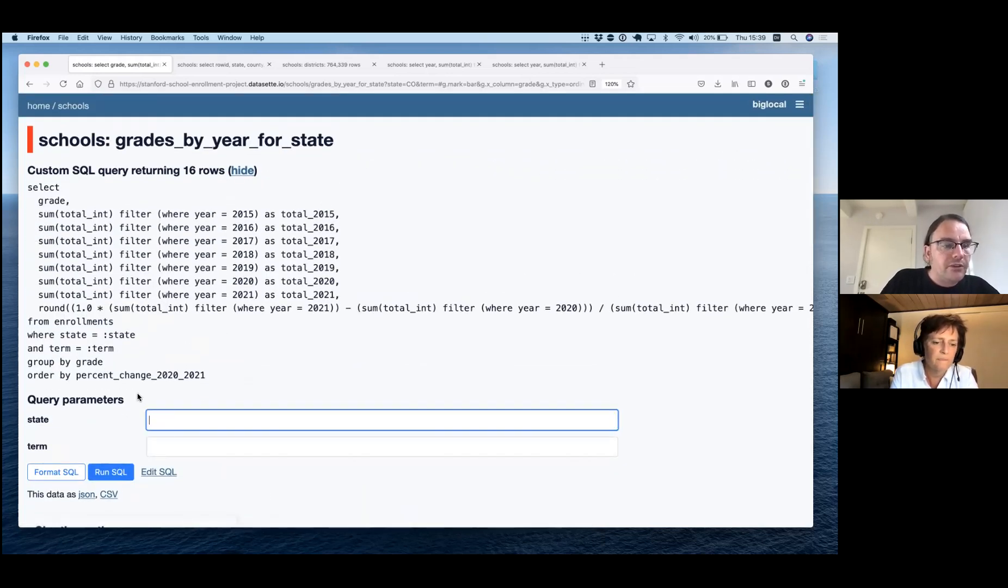
scroll(137, 393, "down", 1)
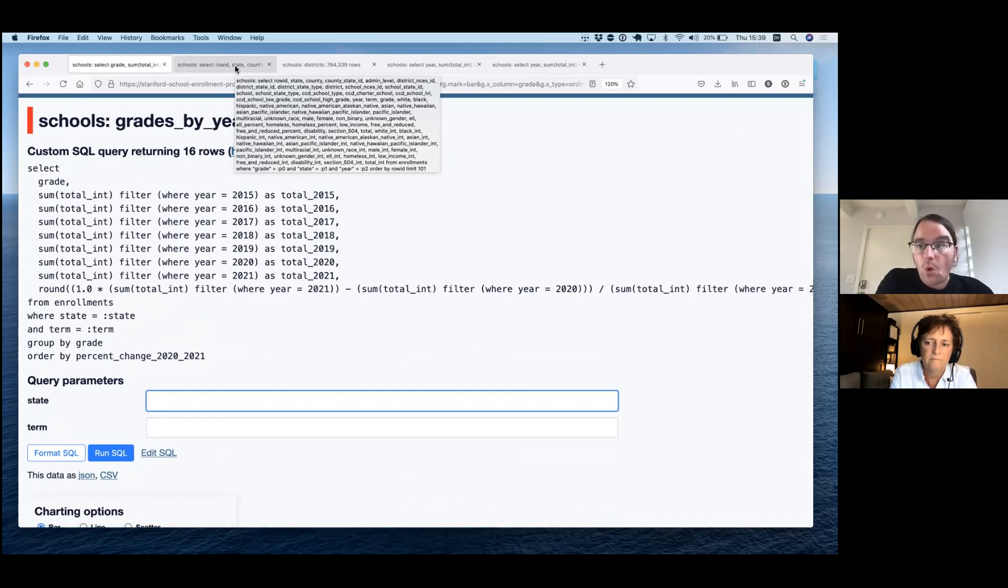
left_click(246, 219)
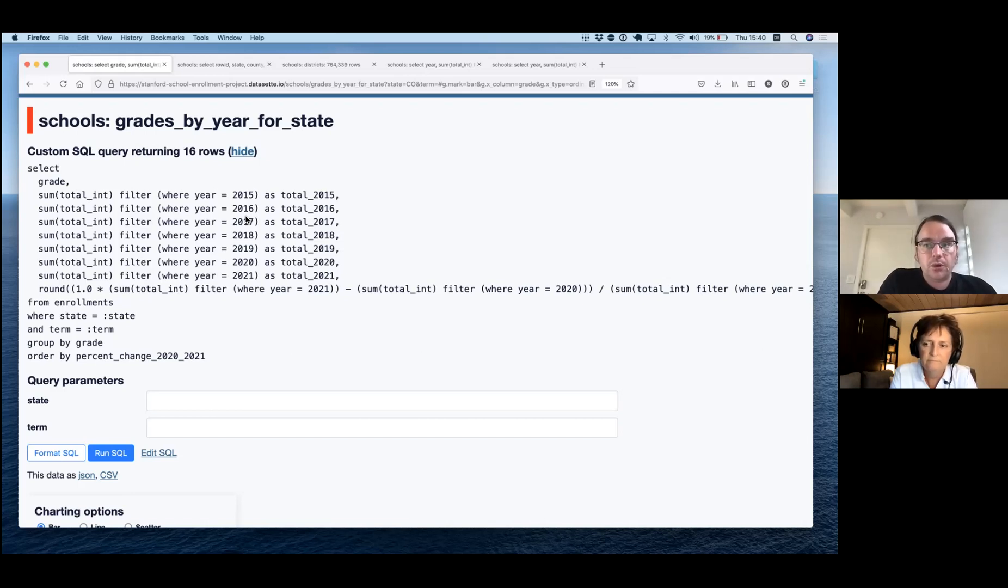
left_click(173, 409)
type("GA")
key("Tab")
key("Return")
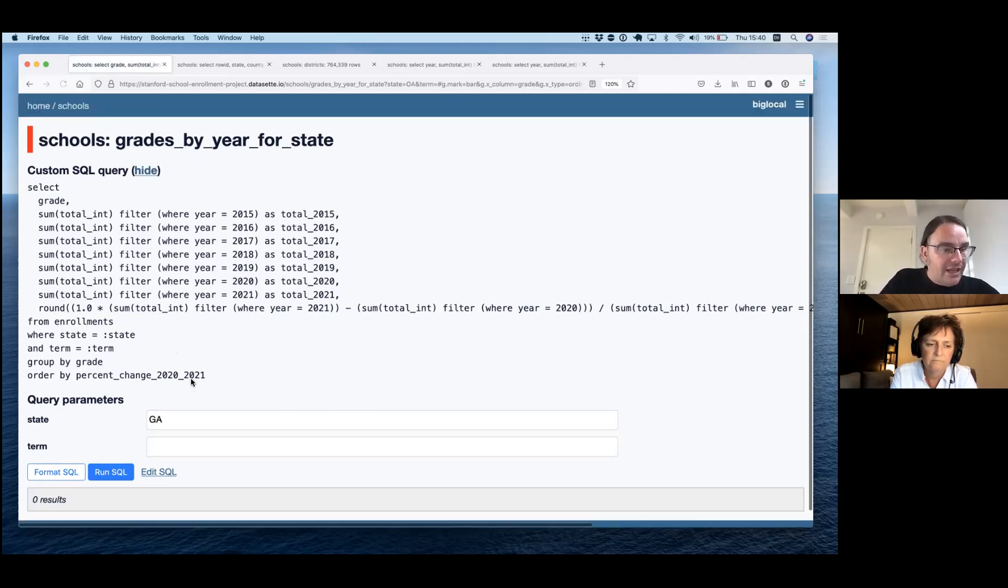
- Set the term parameter to spring, rerun the query for GA and view the yearly totals by grade
left_click(174, 430)
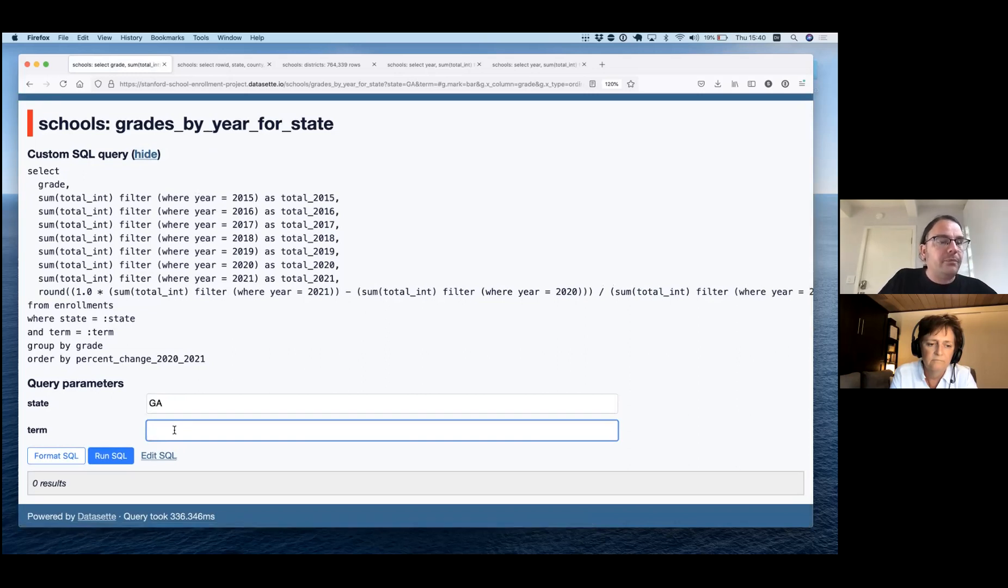
type("spring")
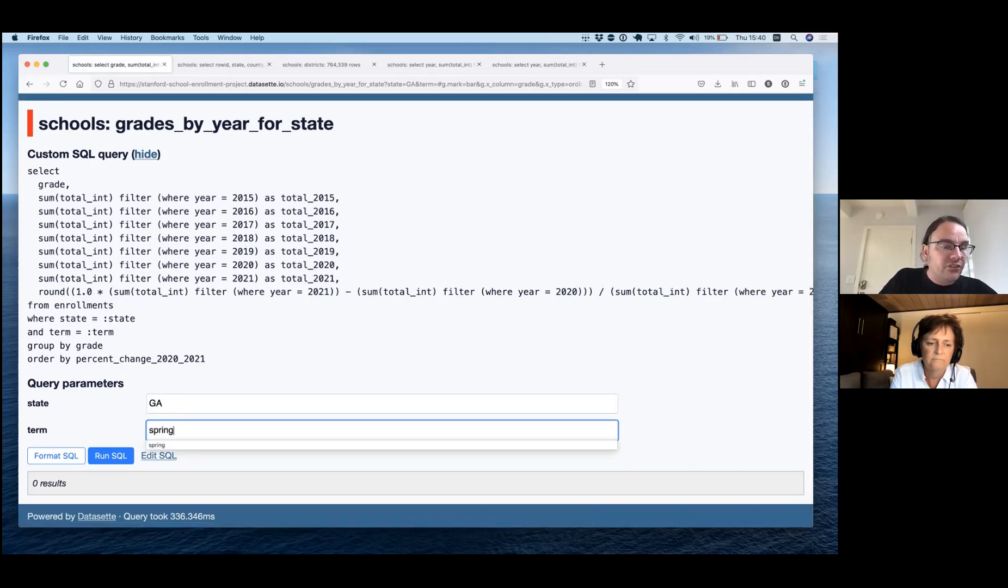
key("Return")
scroll(186, 331, "down", 5)
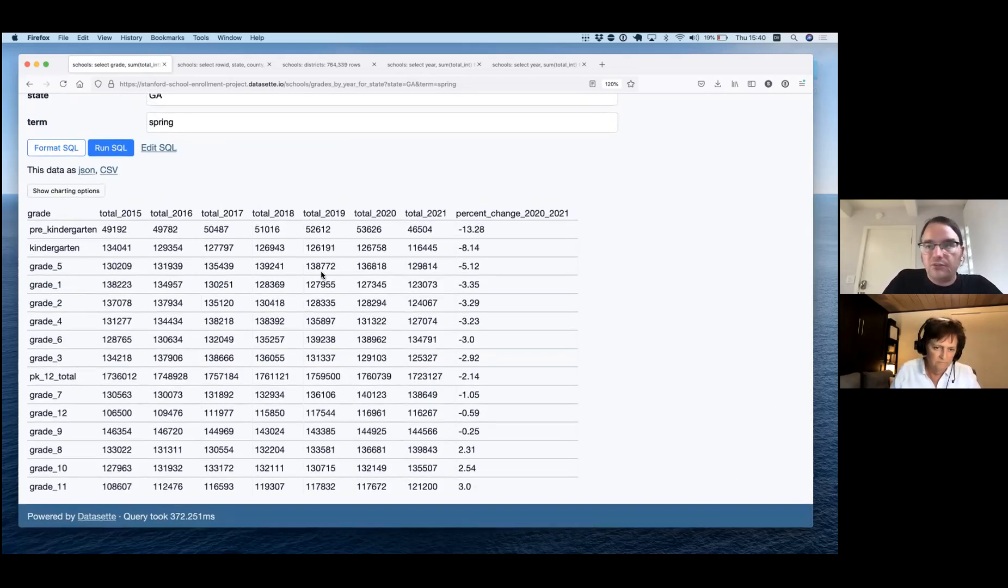
- Change the term parameter to fall, rerun the query for GA and view the yearly totals by grade
double_click(195, 115)
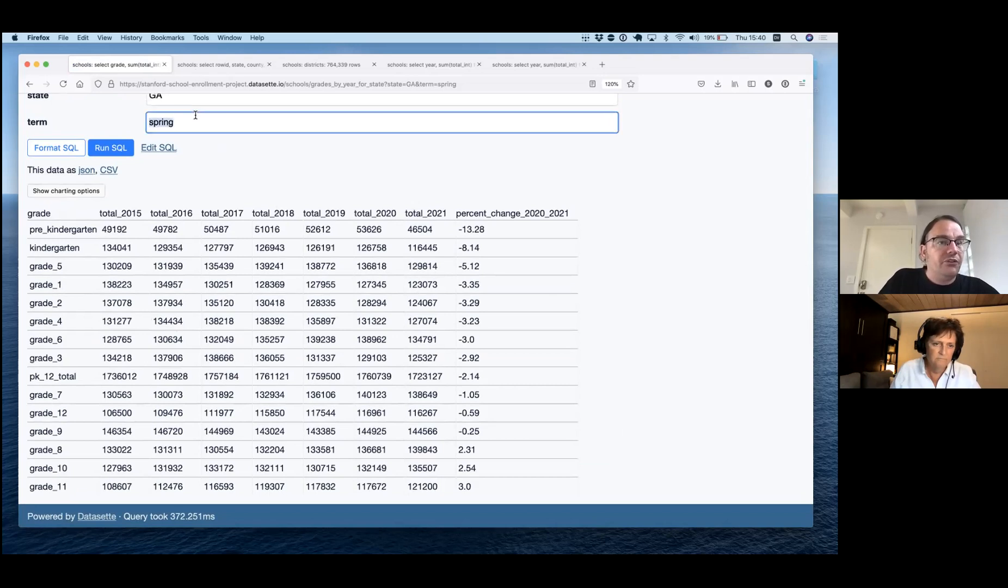
type("fall")
key("Return")
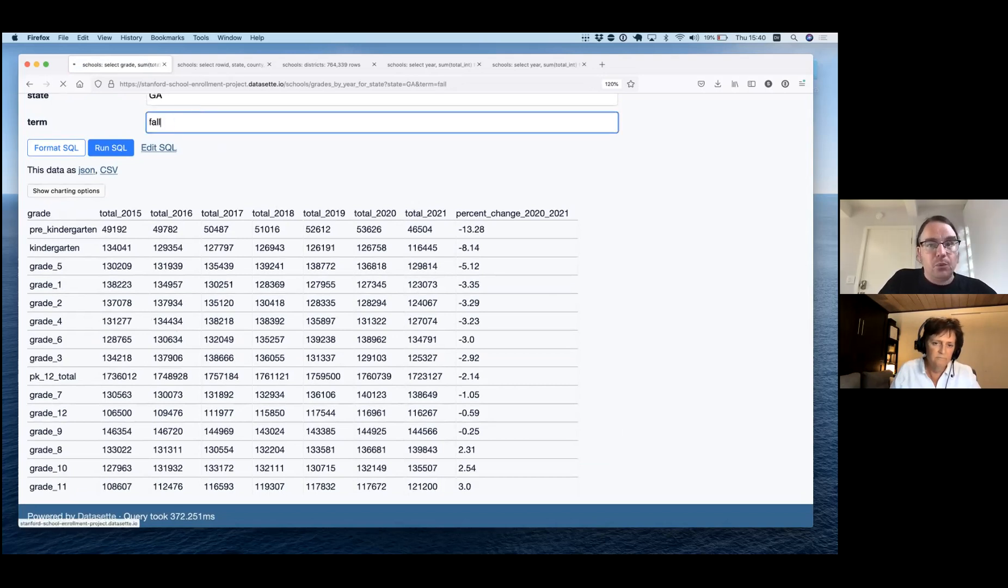
scroll(259, 240, "down", 10)
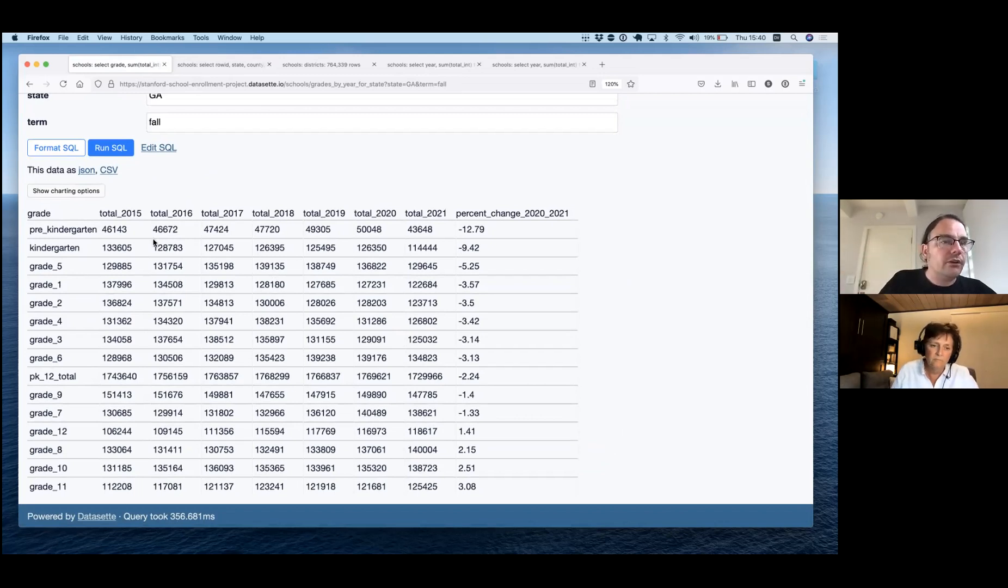
- Return to the schools database page and open the saved query race_ethnicity_by_year_for_state_and_grade
scroll(155, 244, "up", 6)
left_click(80, 106)
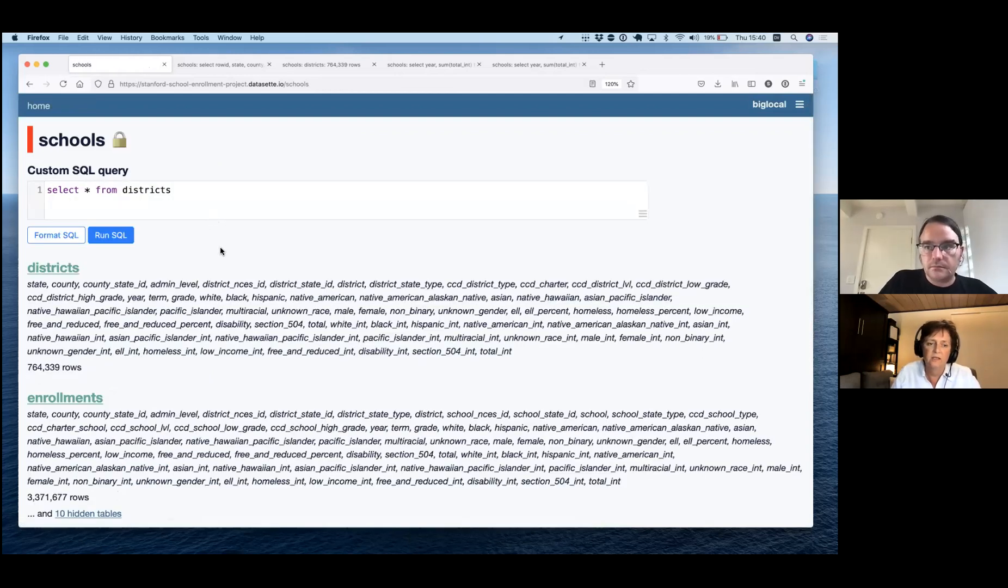
scroll(220, 246, "down", 5)
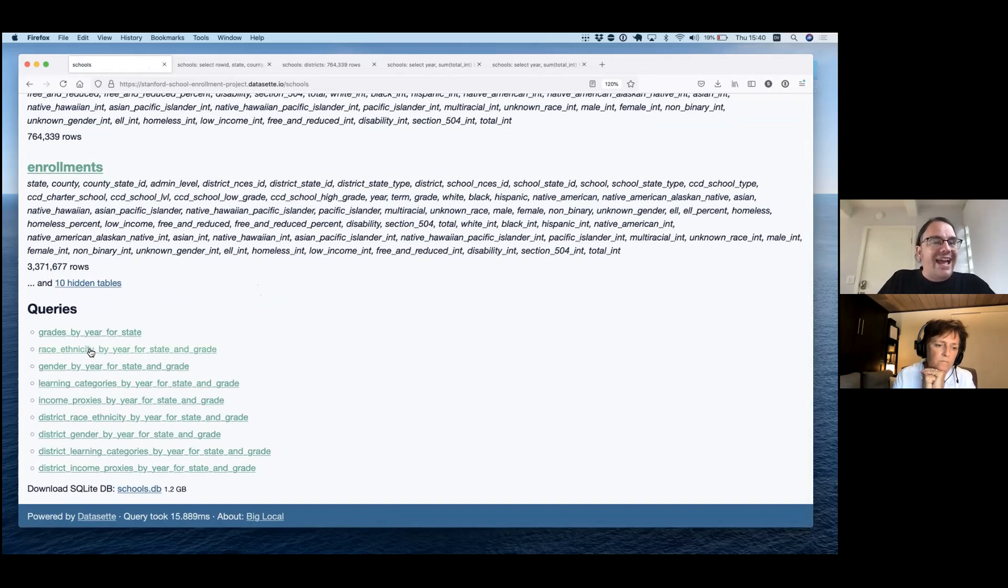
mouse_move(95, 349)
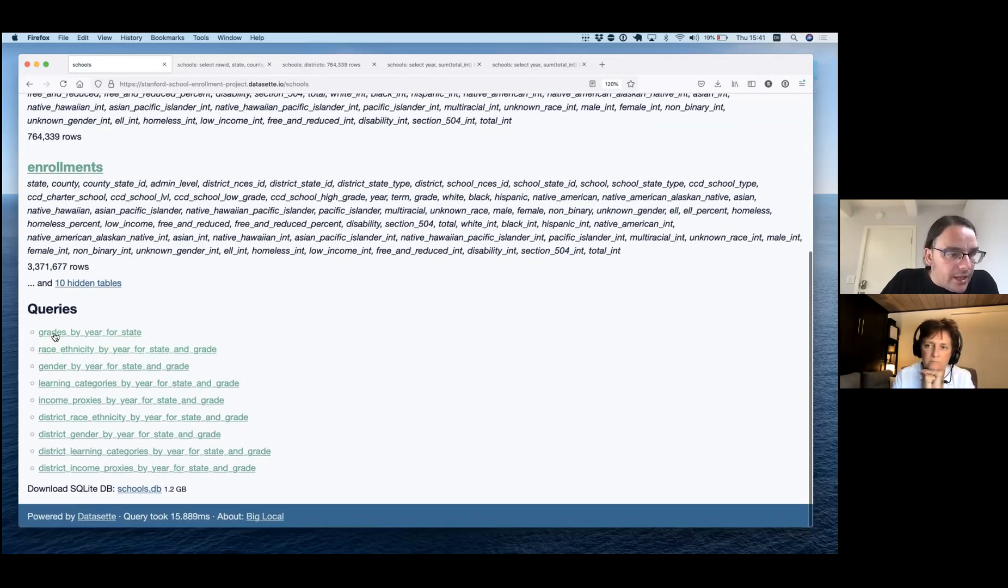
left_click(99, 351)
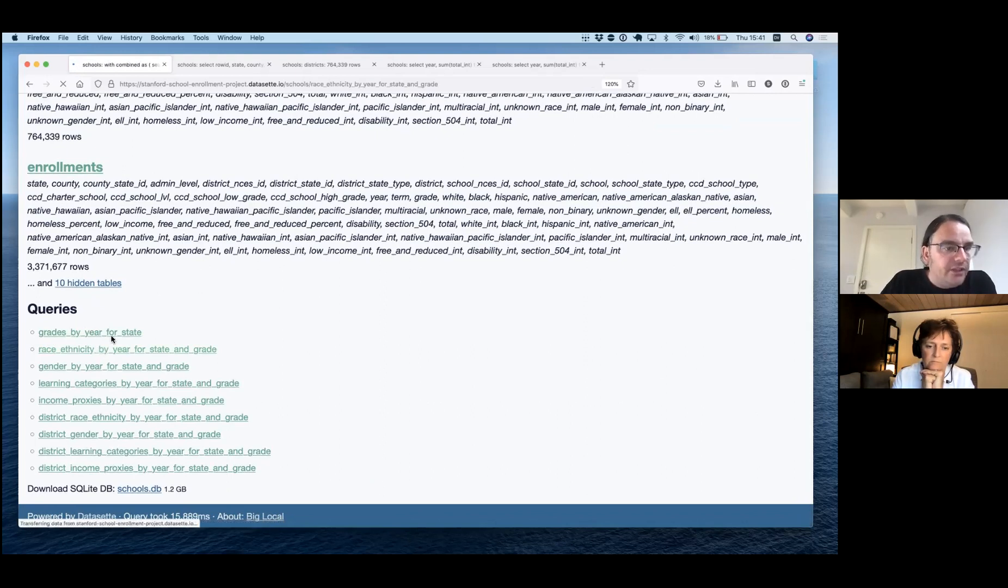
- Set the race and ethnicity query's state parameter to CO and its grade parameter to grade_4
scroll(171, 382, "down", 20)
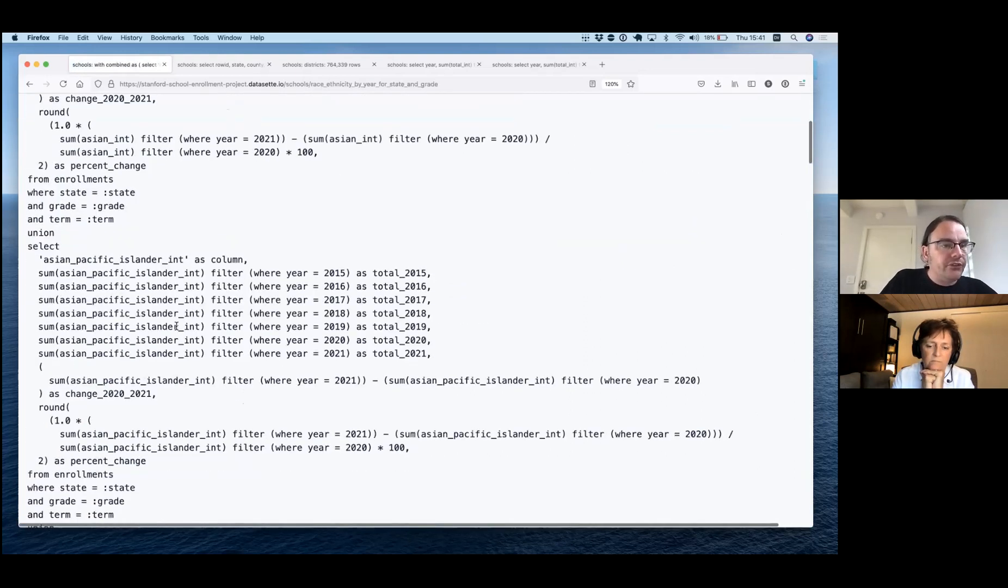
scroll(176, 327, "down", 20)
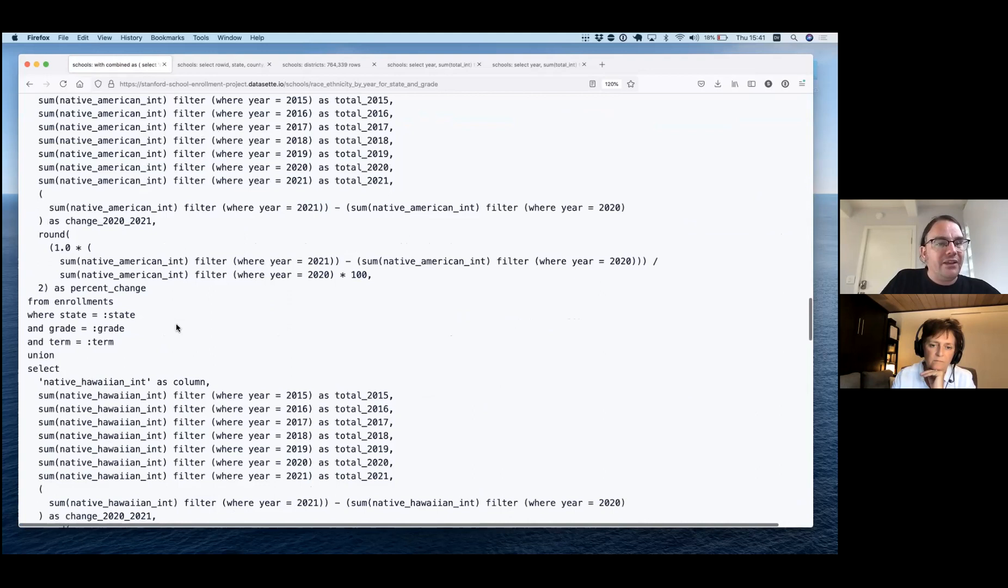
scroll(176, 327, "down", 15)
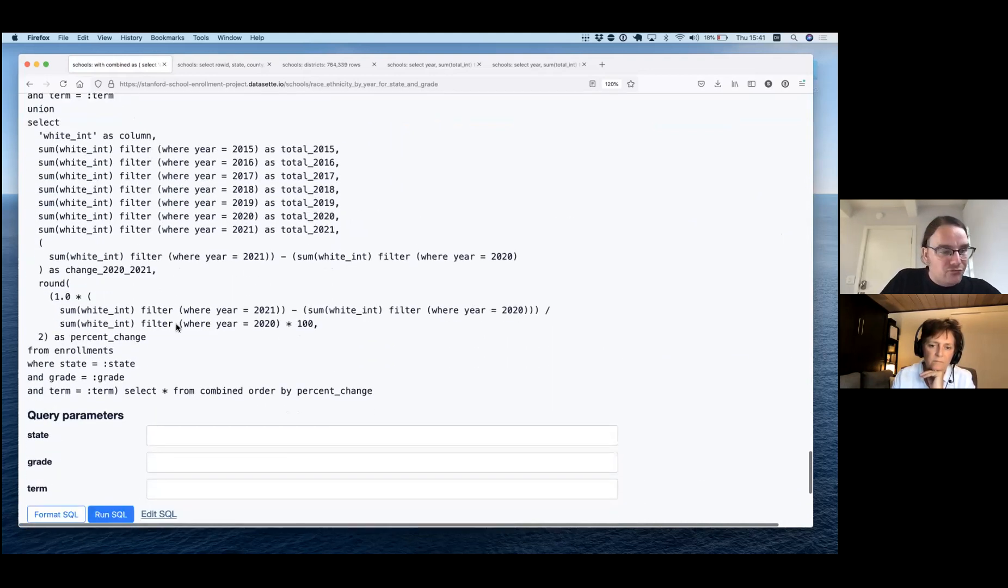
left_click(183, 119)
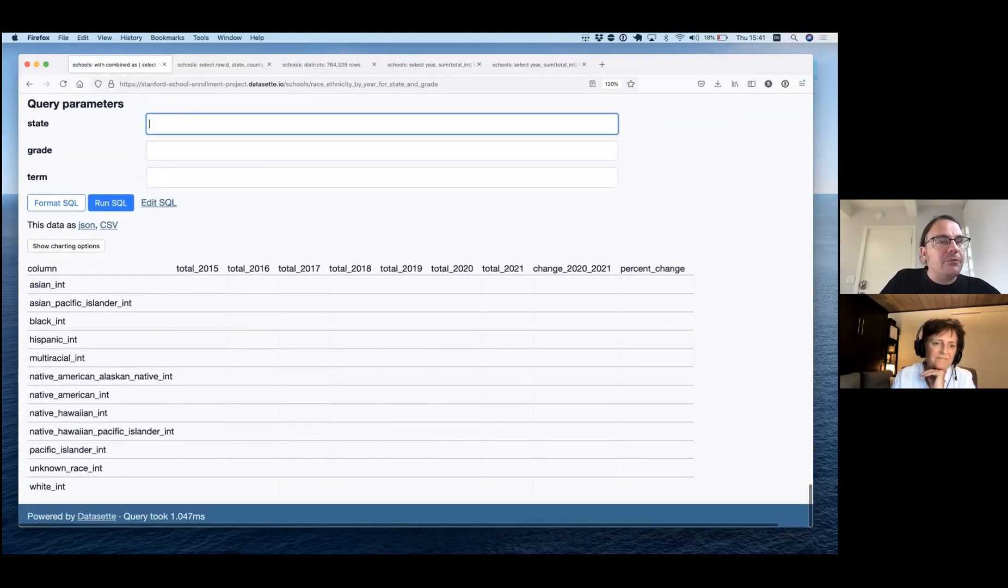
type("CO")
key("Tab")
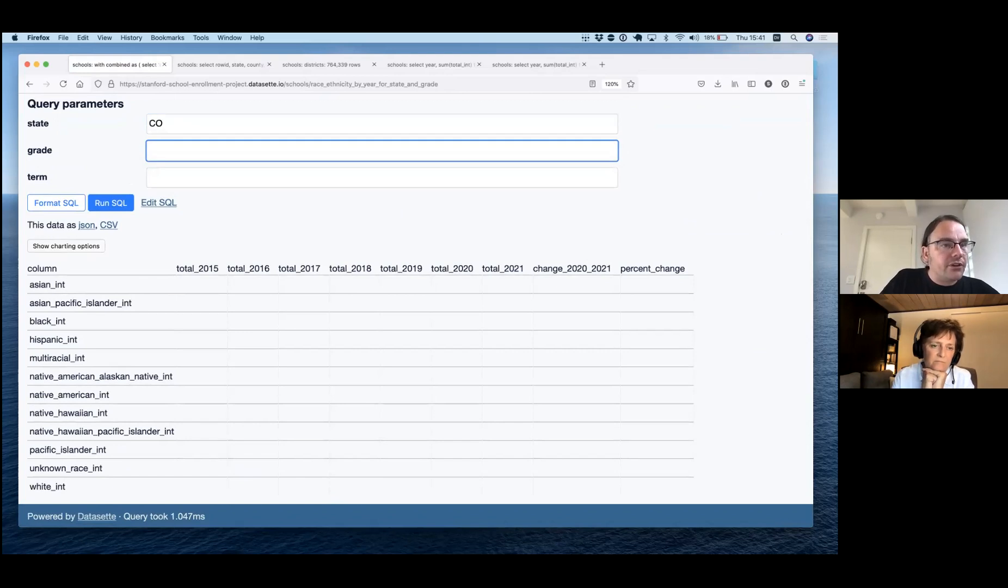
type("grade_4")
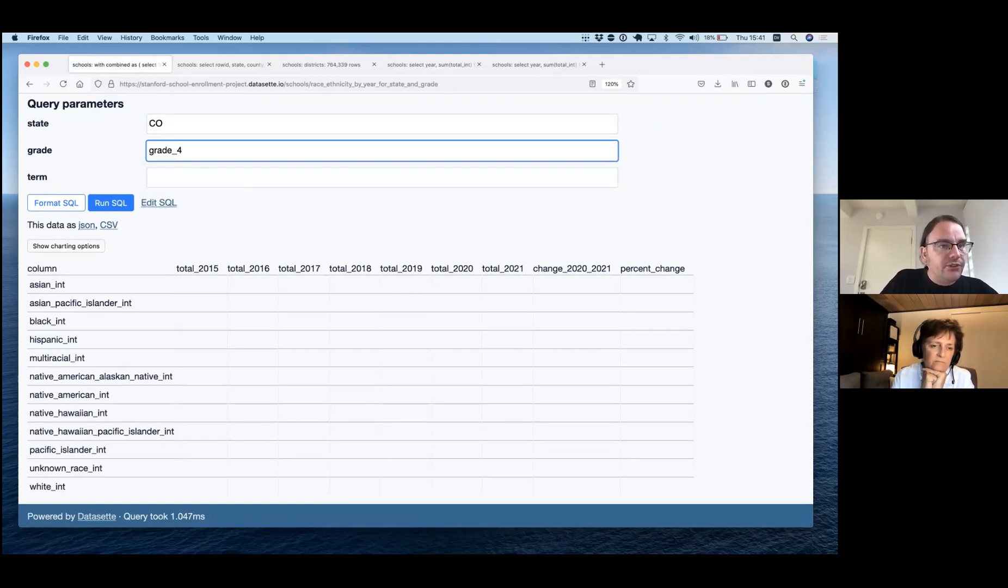
- Run the race and ethnicity query without a term and view the yearly totals and percent change per group
left_click(117, 201)
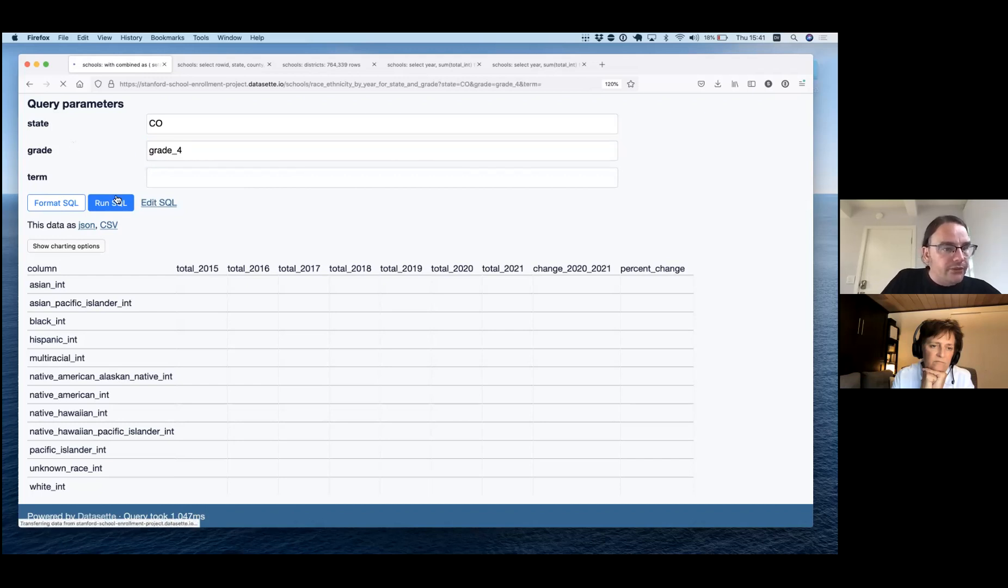
scroll(127, 296, "down", 20)
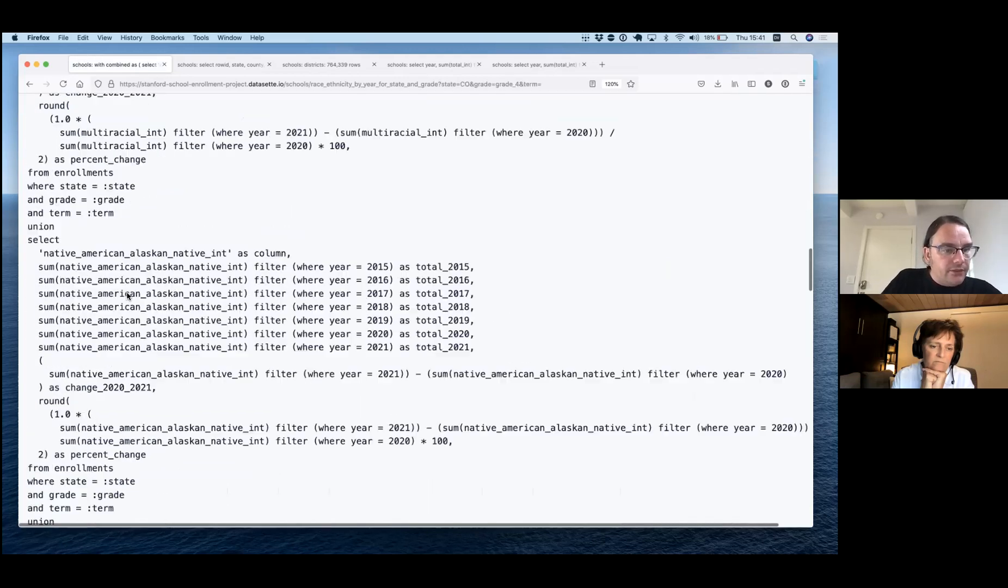
scroll(127, 296, "down", 15)
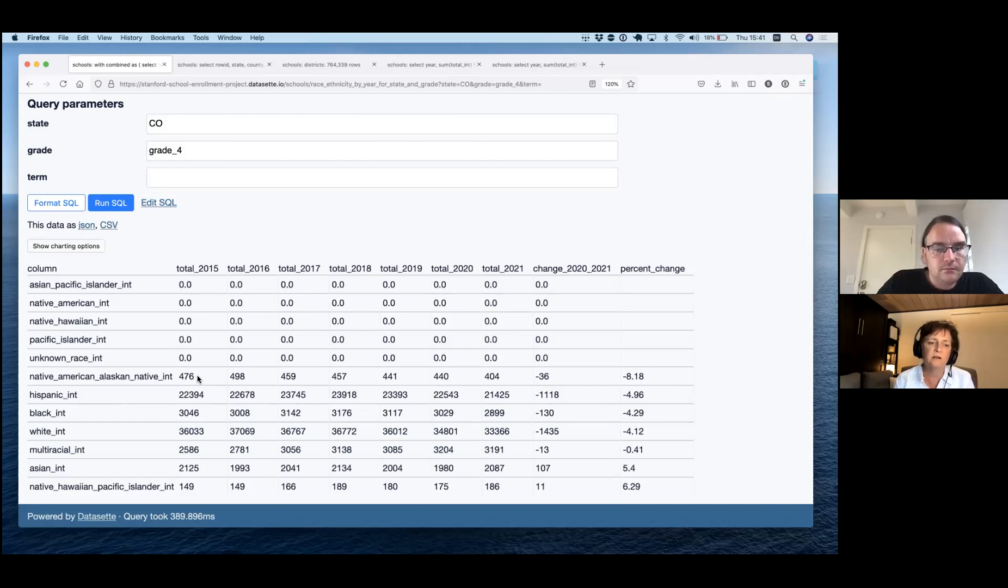
scroll(216, 394, "down", 3)
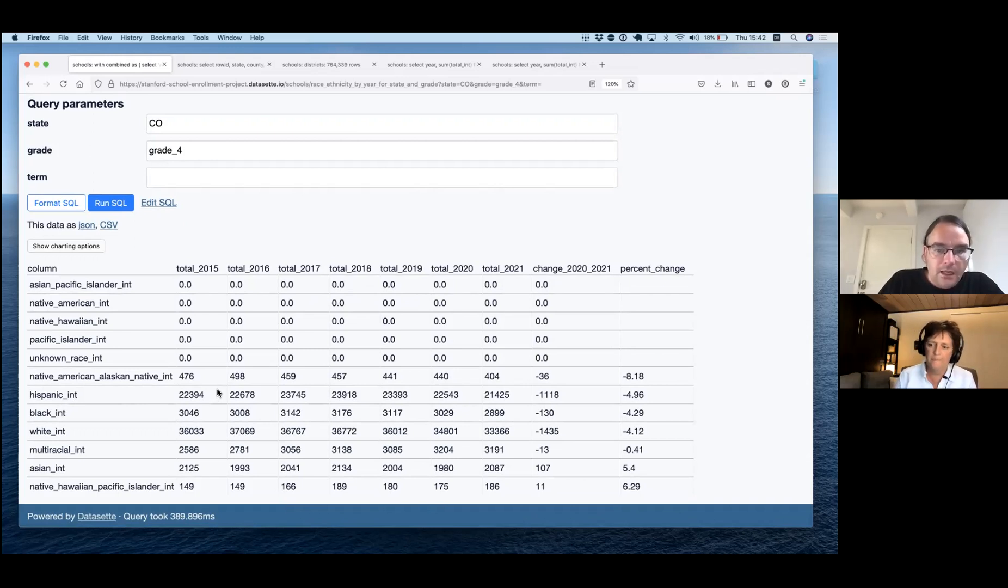
- Chart the Colorado grade_4 results as bars with column on X and percent_change on Y, and compare the chart with the table
left_click(77, 246)
left_click(41, 277)
left_click(100, 298)
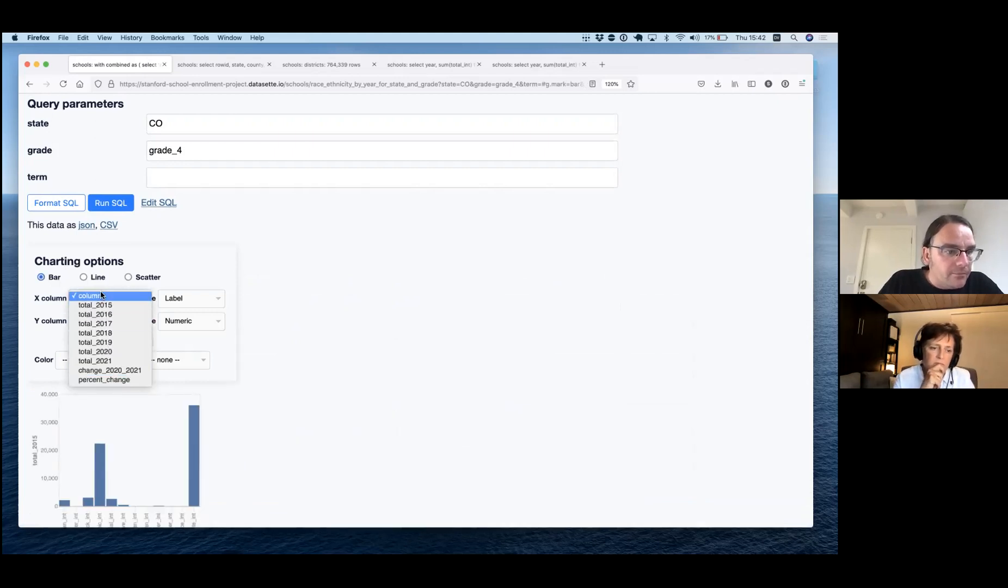
left_click(108, 299)
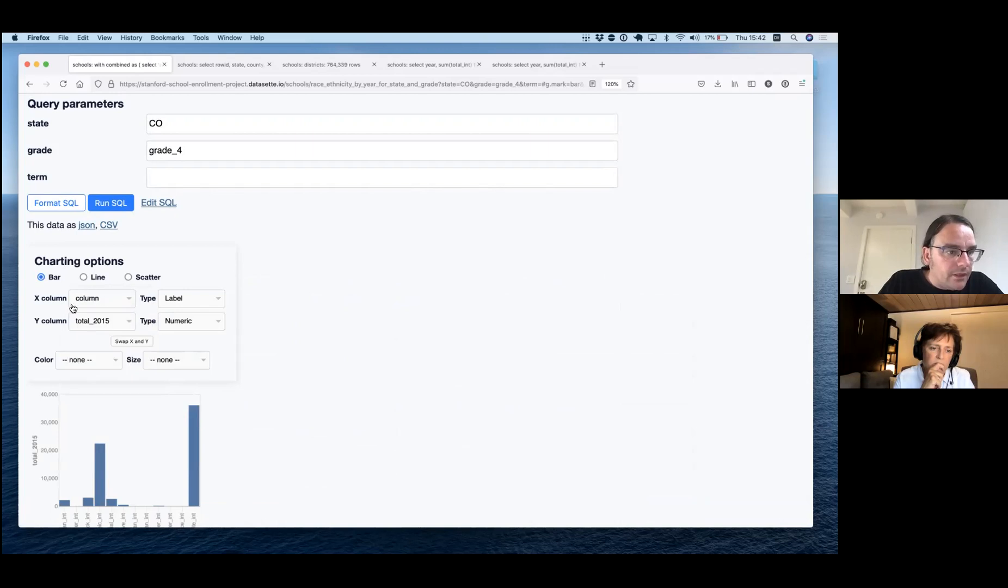
left_click(98, 320)
left_click(102, 392)
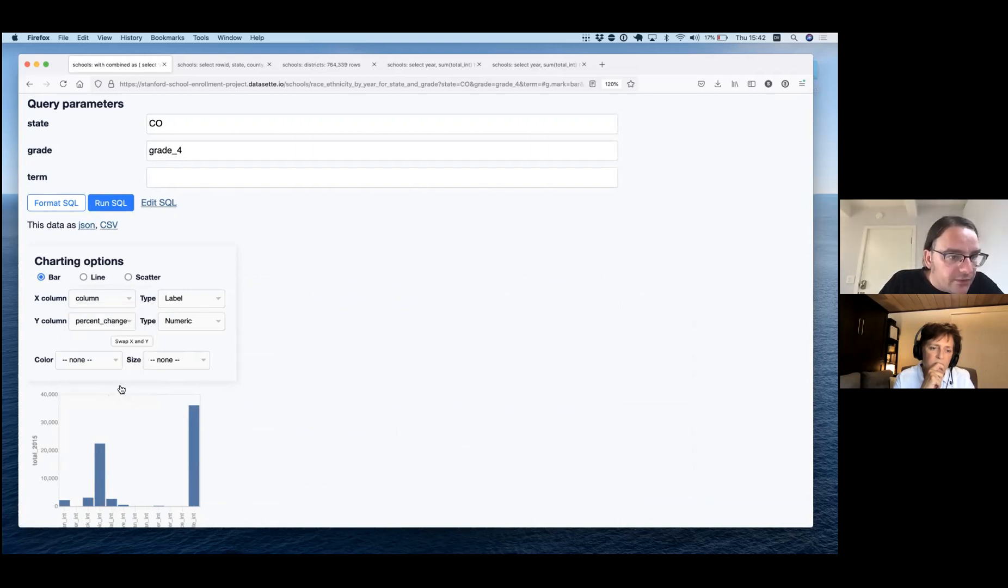
scroll(119, 384, "down", 10)
scroll(166, 267, "up", 2)
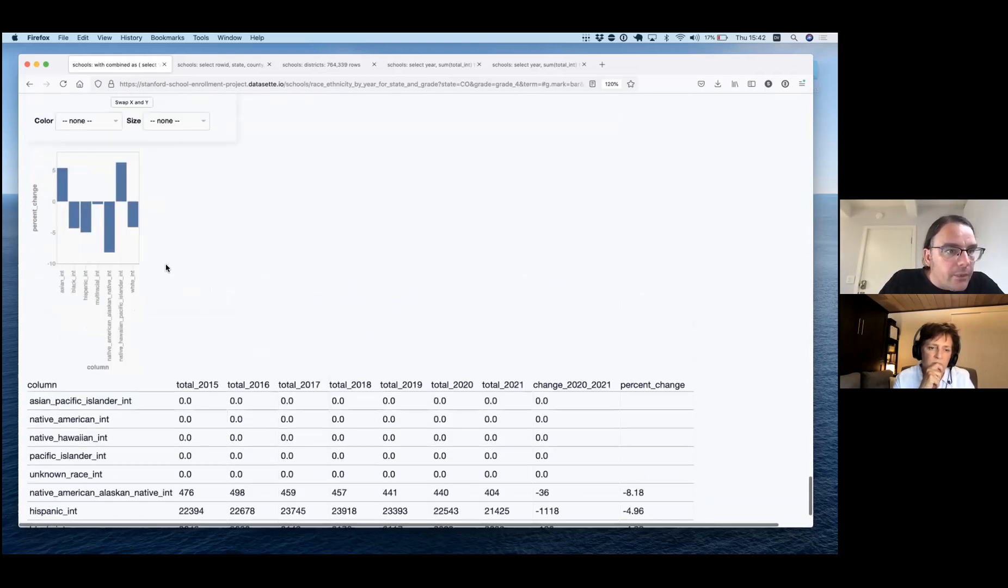
scroll(186, 248, "up", 12)
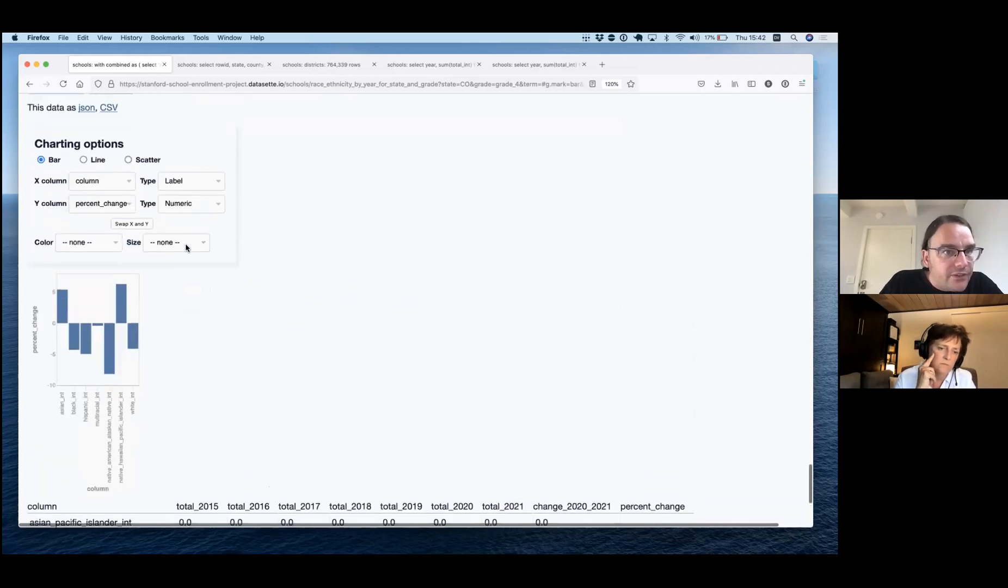
scroll(163, 307, "down", 4)
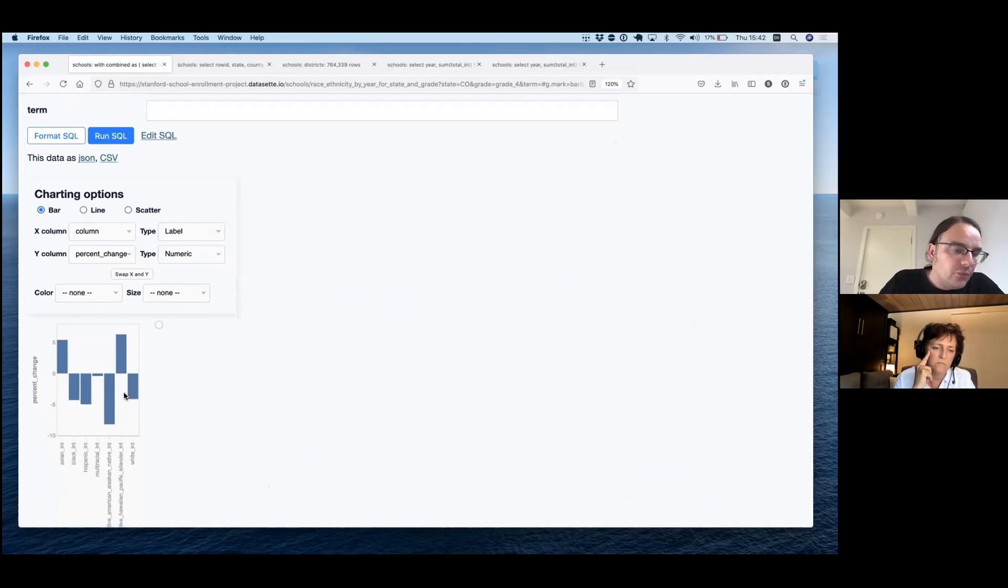
scroll(249, 335, "down", 13)
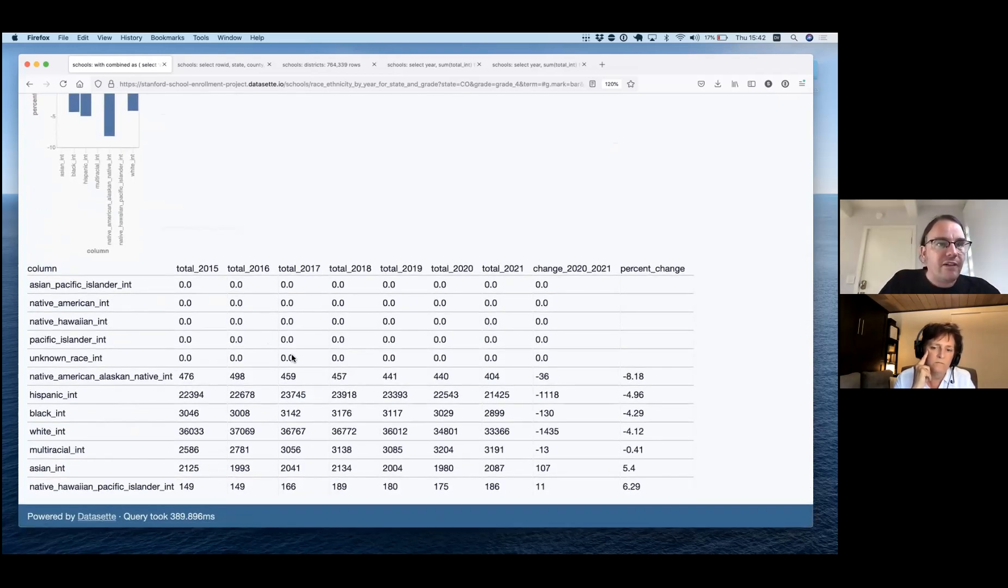
- Return to the schools database page and open the saved query income_proxies_by_year_for_state_and_grade
scroll(300, 314, "up", 10)
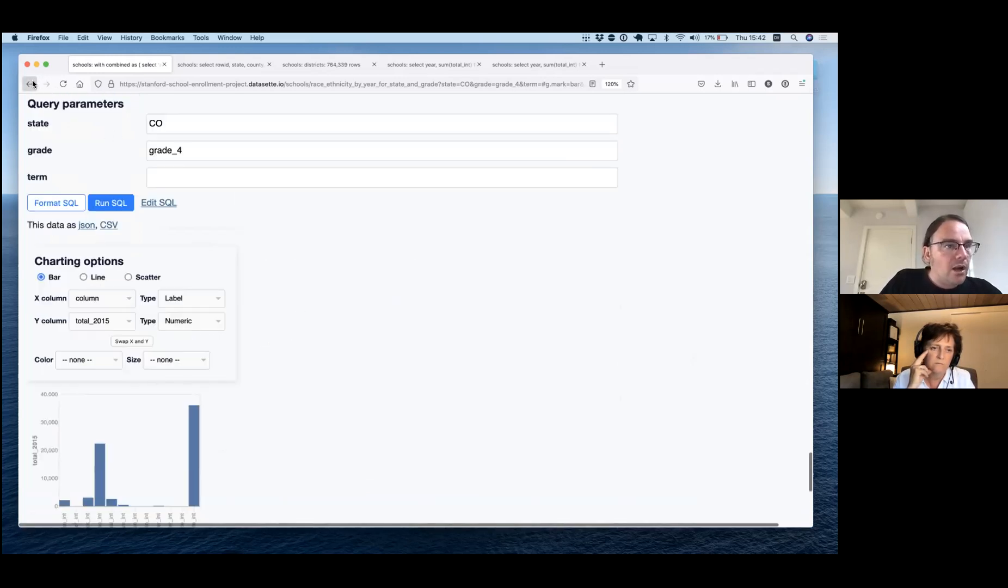
scroll(172, 170, "up", 15)
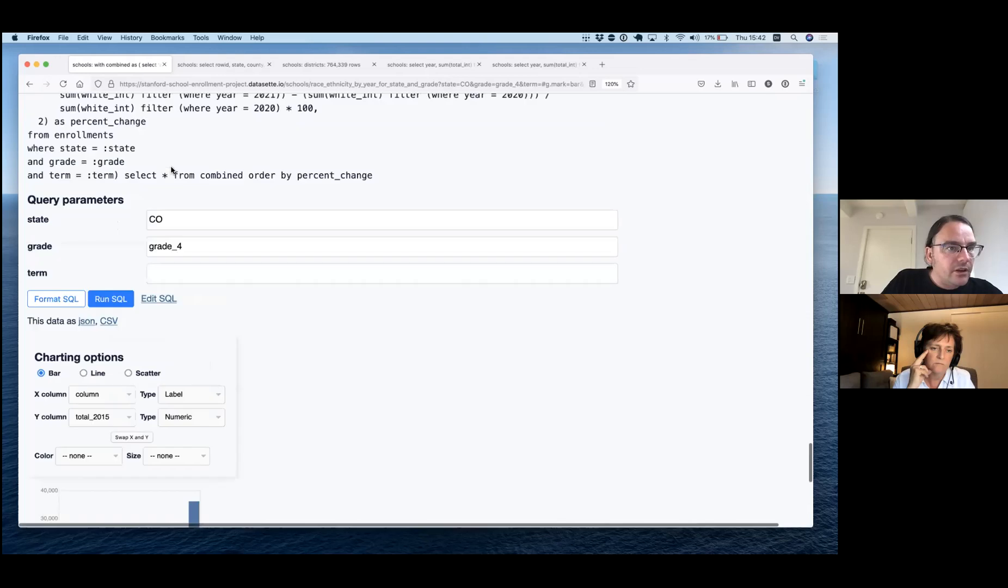
scroll(111, 150, "up", 11)
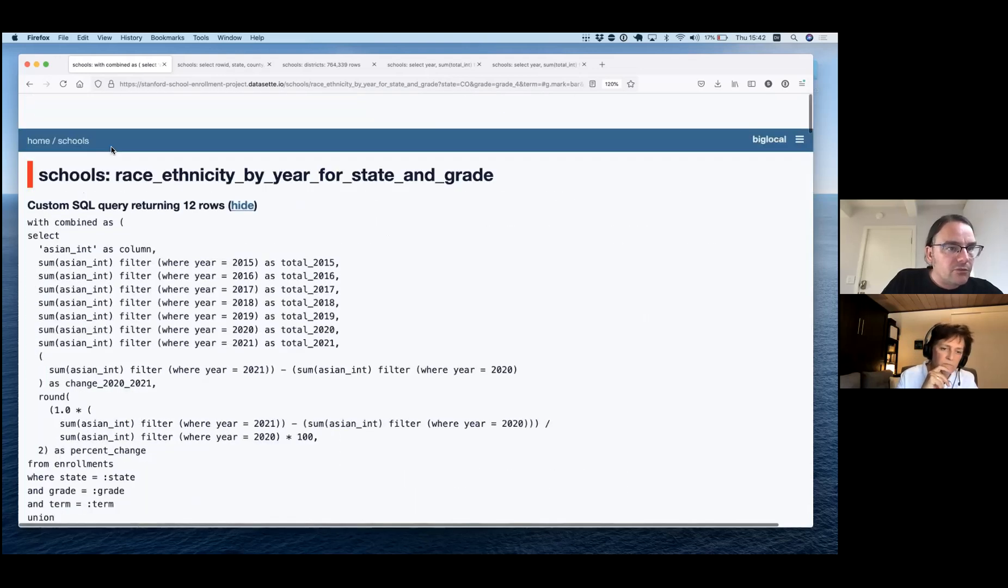
left_click(77, 107)
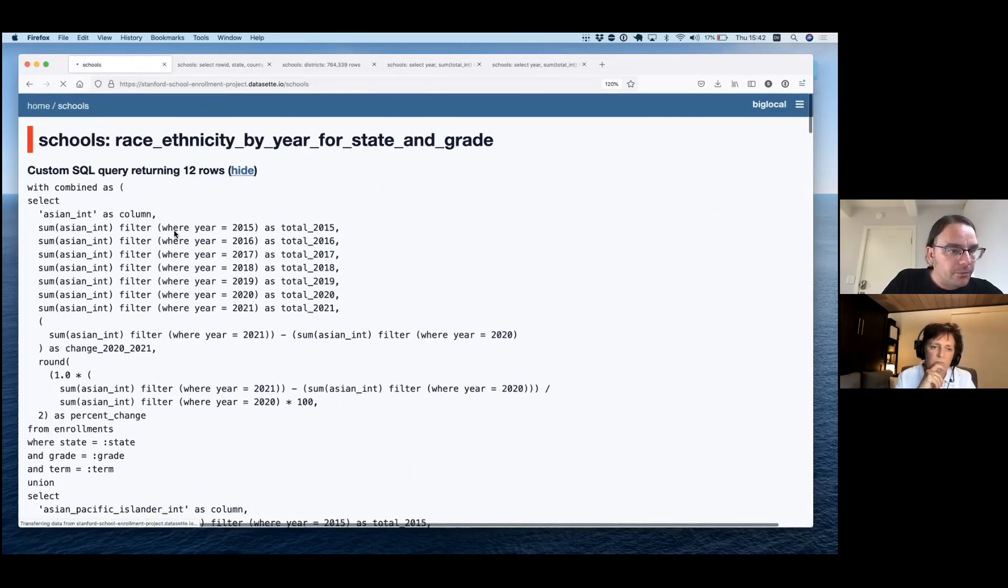
scroll(189, 259, "down", 10)
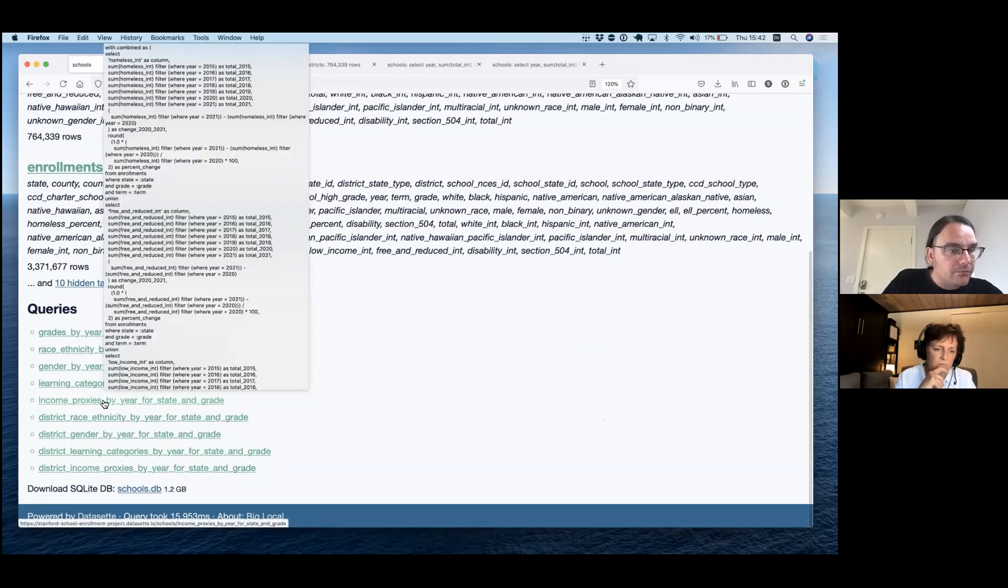
left_click(104, 403)
scroll(195, 351, "down", 15)
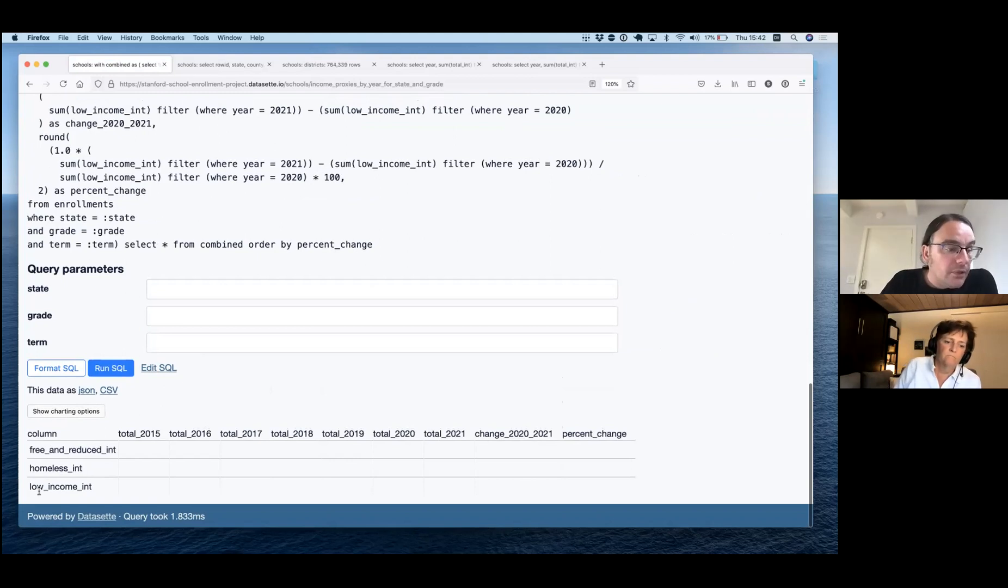
- Run the income proxies query with state CO and grade pk_12_total, leaving the term empty
left_click(203, 294)
key("Down")
key("Return")
key("Tab")
key("Down")
key("Down")
key("Return")
key("Return")
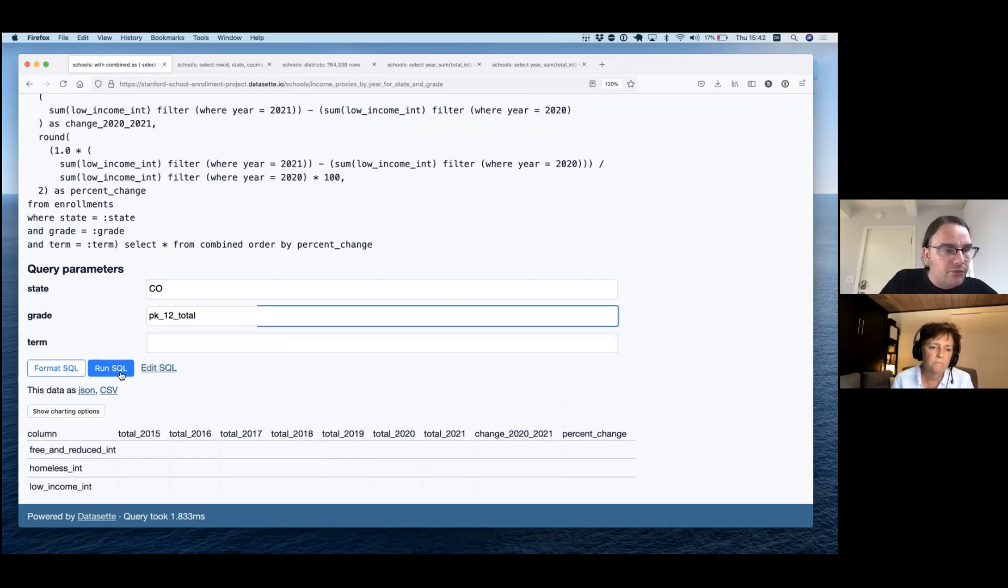
scroll(213, 399, "down", 15)
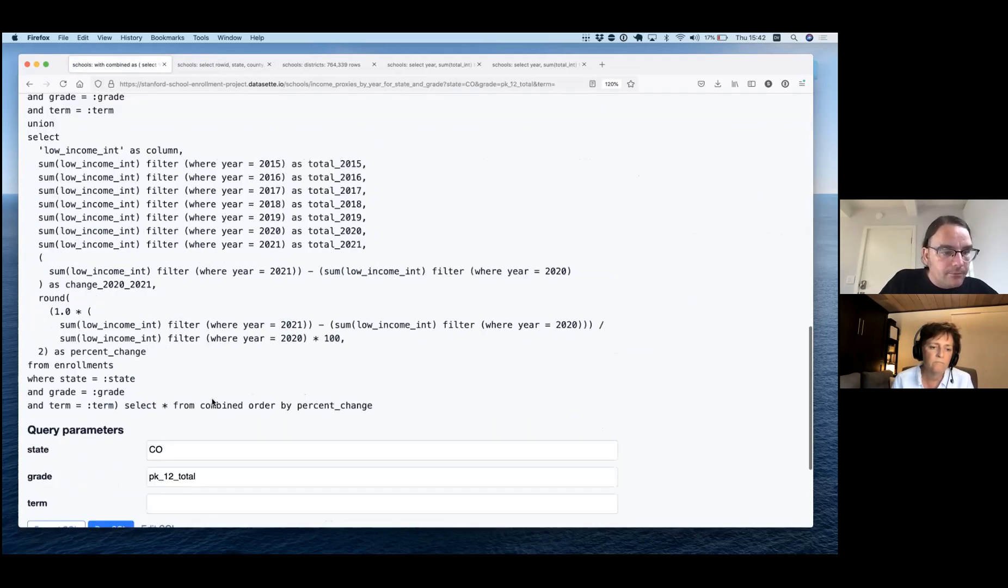
- Rerun the income proxies query for state CA, first with the existing grade and again with grade k_12_total
double_click(190, 281)
type("CA")
key("Return")
scroll(265, 412, "down", 15)
left_click(155, 315)
key("BackSpace")
key("Return")
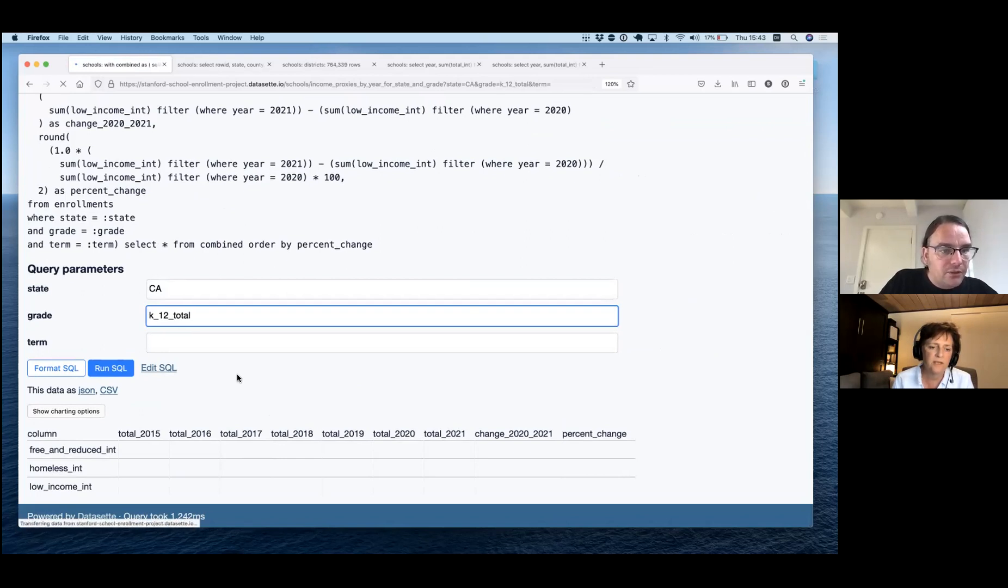
- Change the state parameter to NY and rerun the income proxies query
scroll(237, 374, "down", 15)
left_click(191, 292)
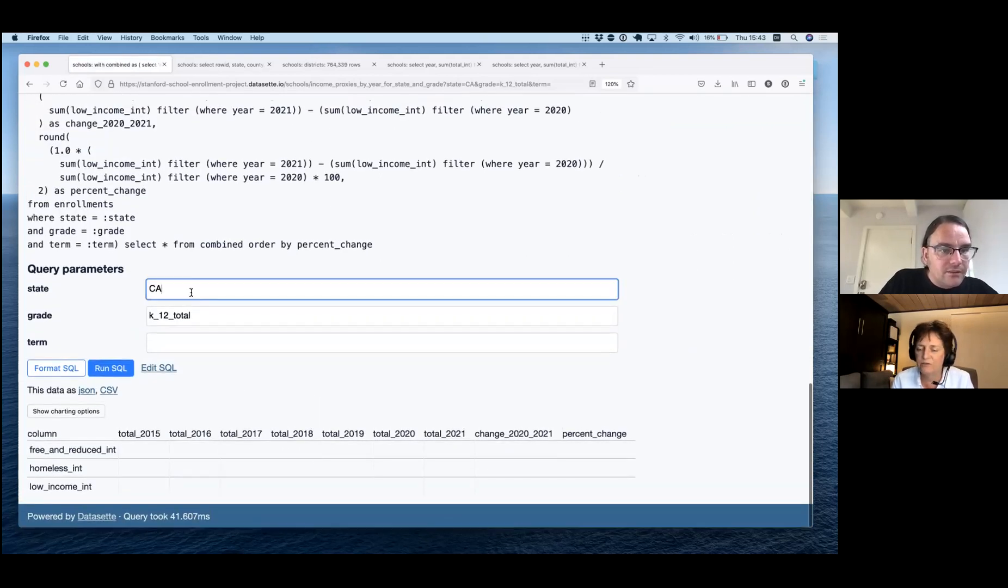
key("BackSpace")
key("BackSpace")
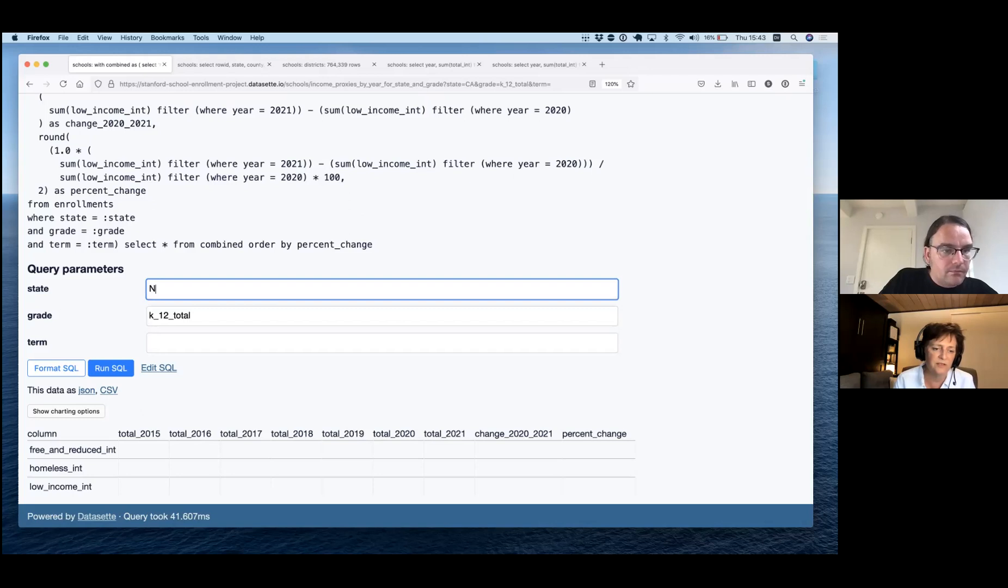
key("Return")
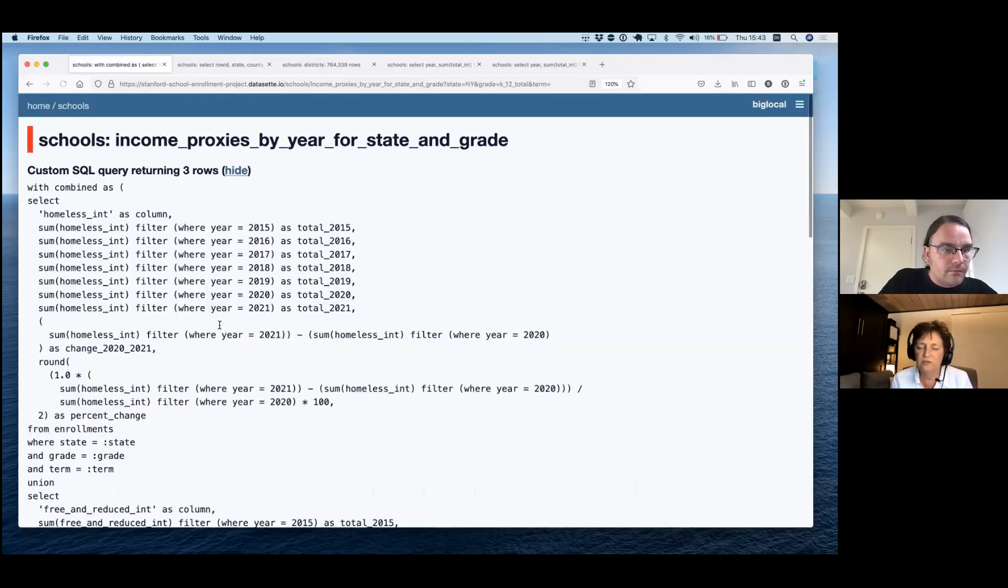
- Set the grade parameter to pk_12_total, rerun the NY query and view the low_income_int row
scroll(216, 337, "down", 15)
left_click(205, 313)
left_click(153, 316)
type("pk_12_total")
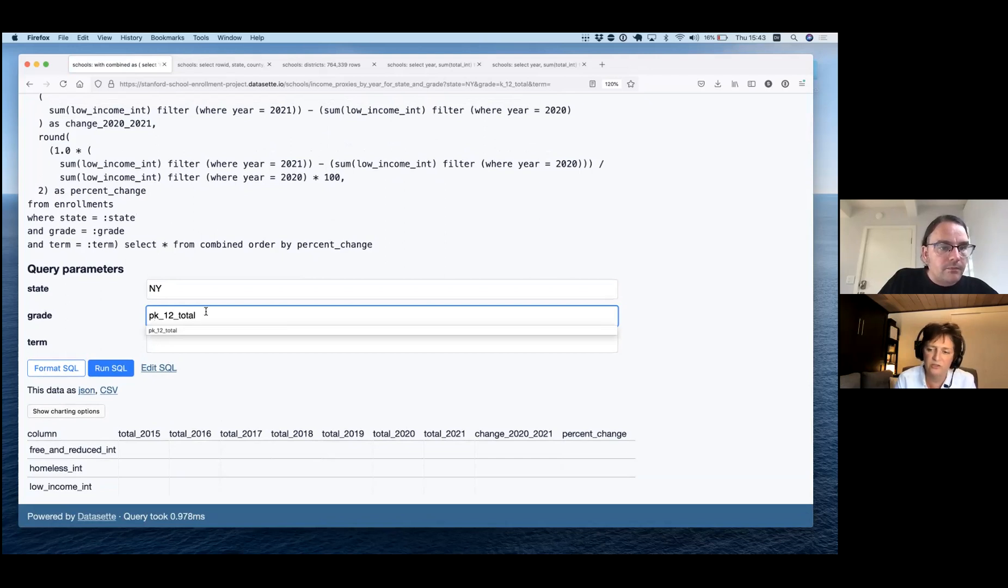
key("Return")
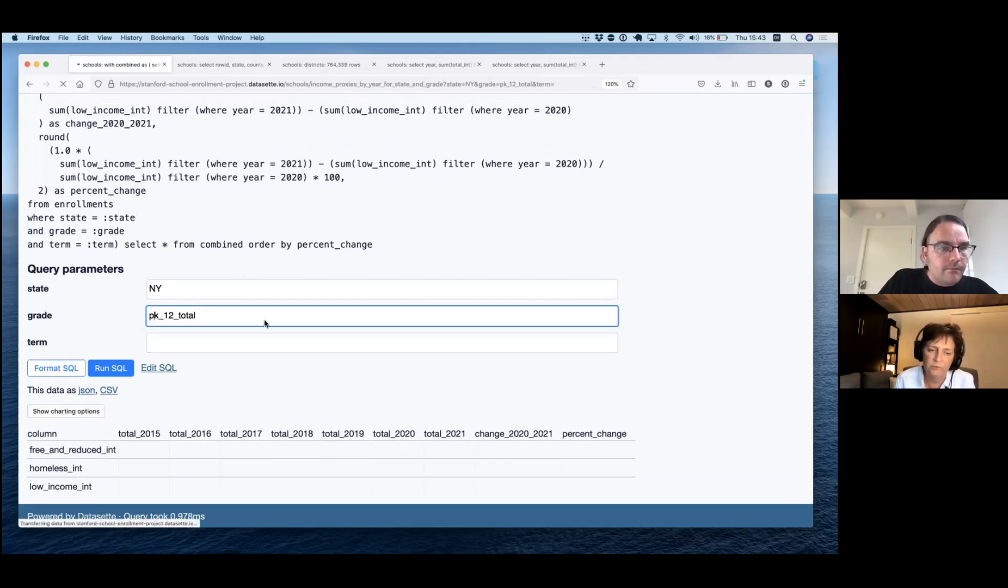
scroll(264, 321, "down", 15)
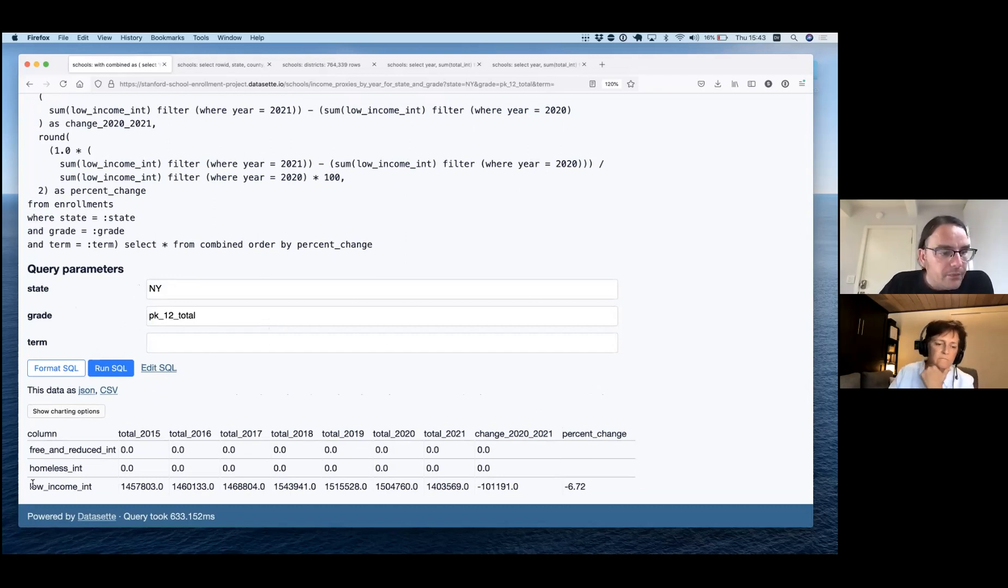
left_click_drag(37, 484, 43, 484)
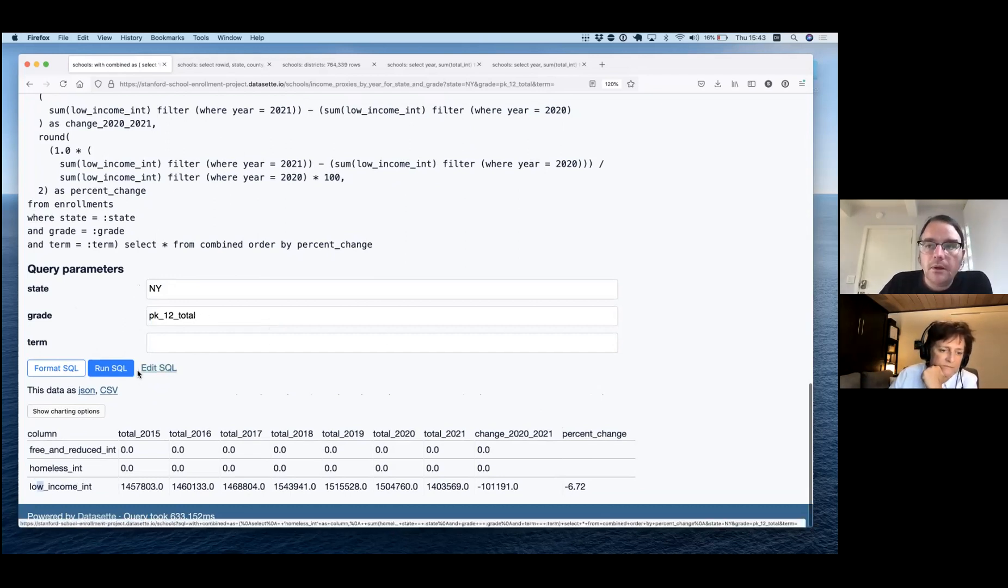
- Return to the schools database page and open the enrollments table
scroll(78, 116, "up", 15)
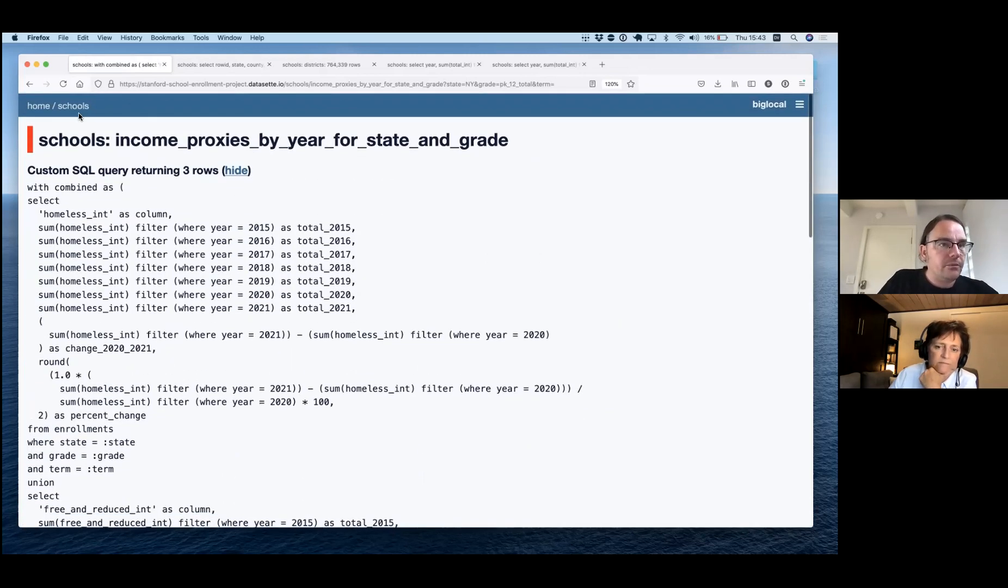
left_click(76, 108)
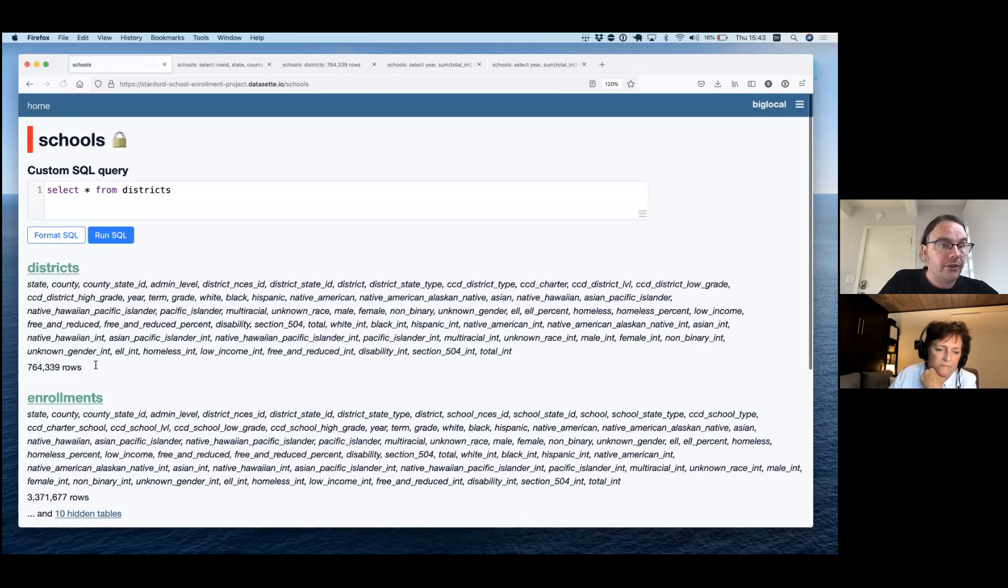
left_click(94, 401)
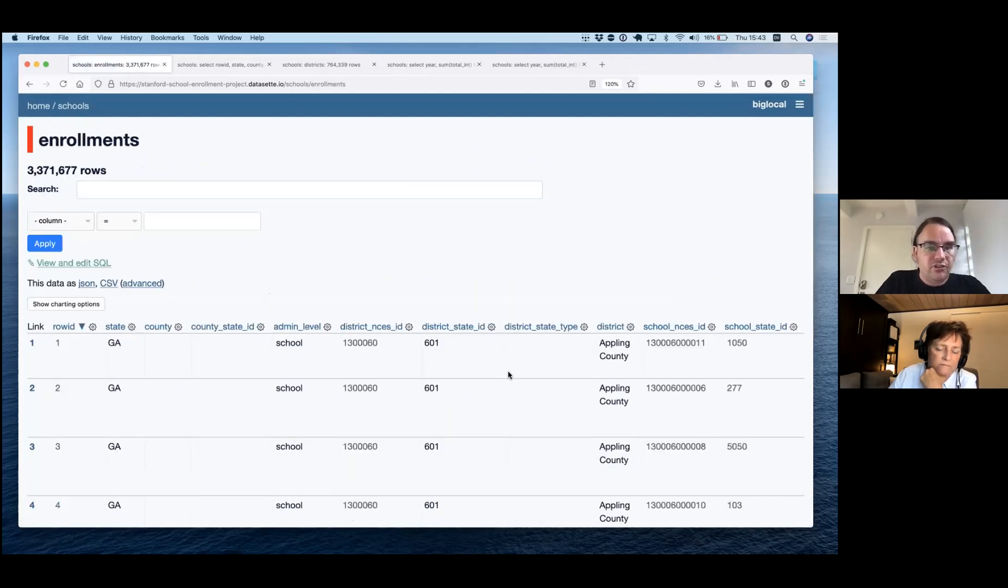
- Examine the enrollments table's columns, including school details, year, term, grade, and the race and gender counts
scroll(566, 368, "down", 3)
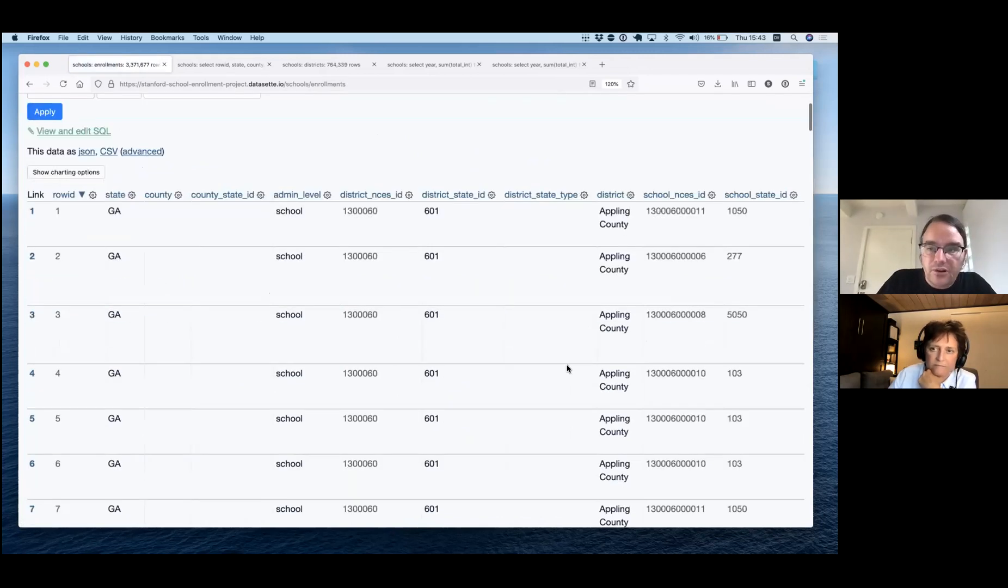
scroll(566, 368, "down", 1)
scroll(566, 368, "right", 10)
scroll(566, 368, "right", 8)
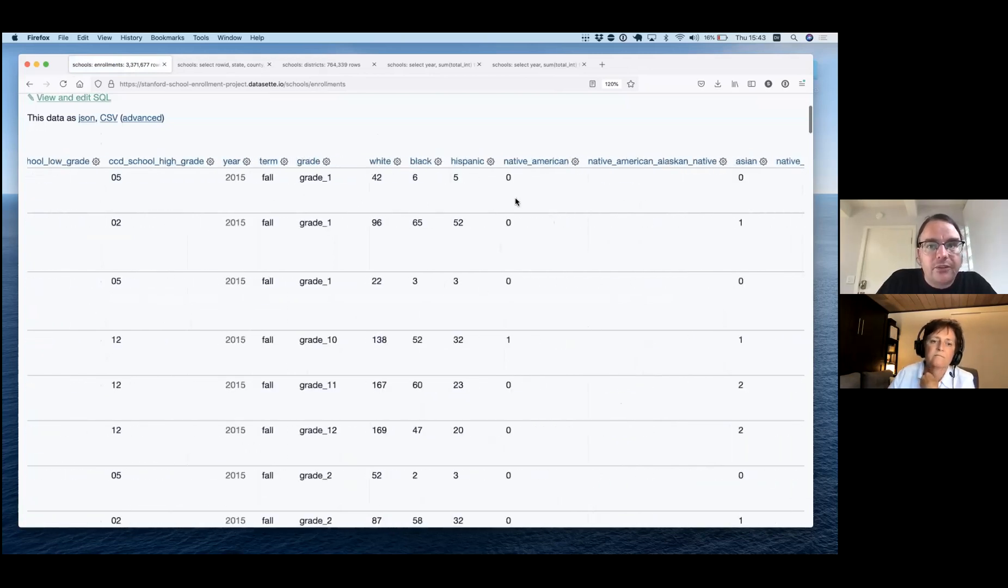
scroll(515, 202, "right", 15)
scroll(515, 201, "left", 20)
scroll(514, 202, "up", 1)
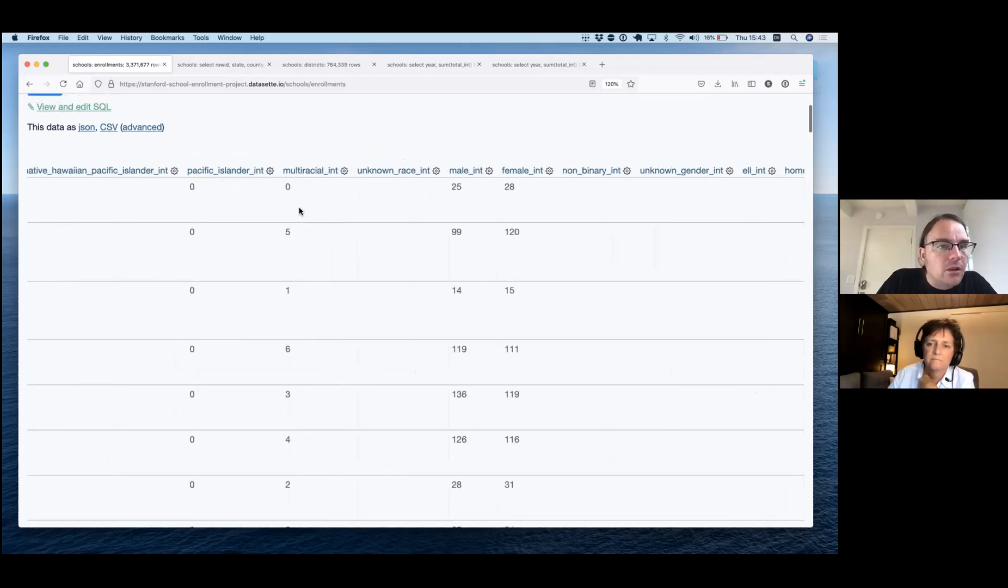
scroll(289, 196, "left", 2)
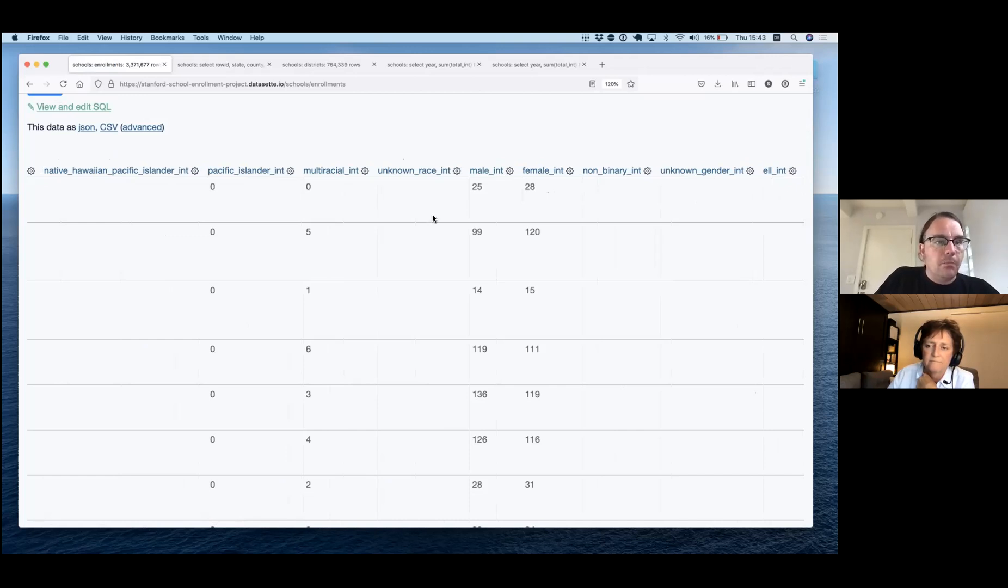
scroll(432, 218, "left", 15)
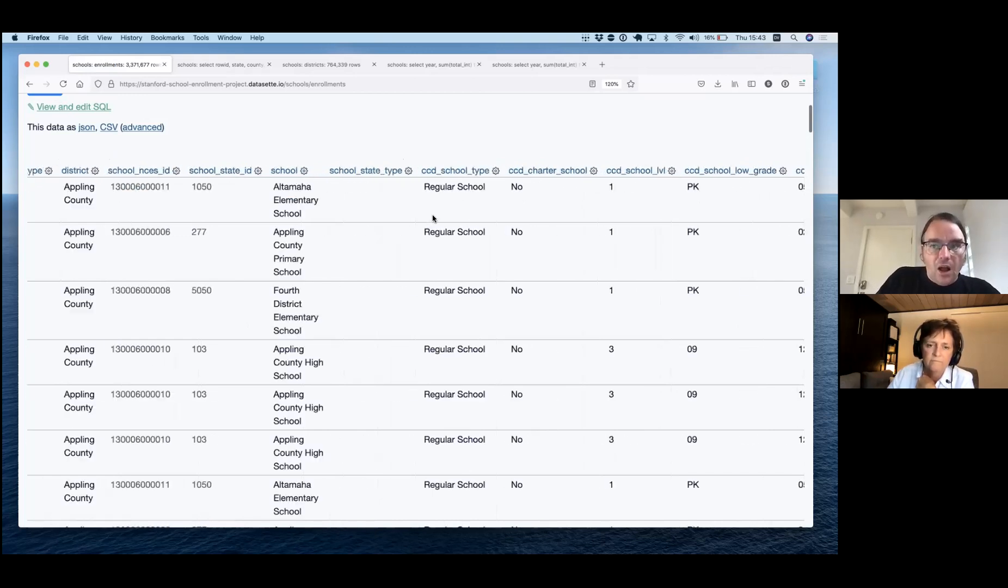
- Reopen the enrollments table from the schools database page, facet it by state and filter it to TX
key("super+Left")
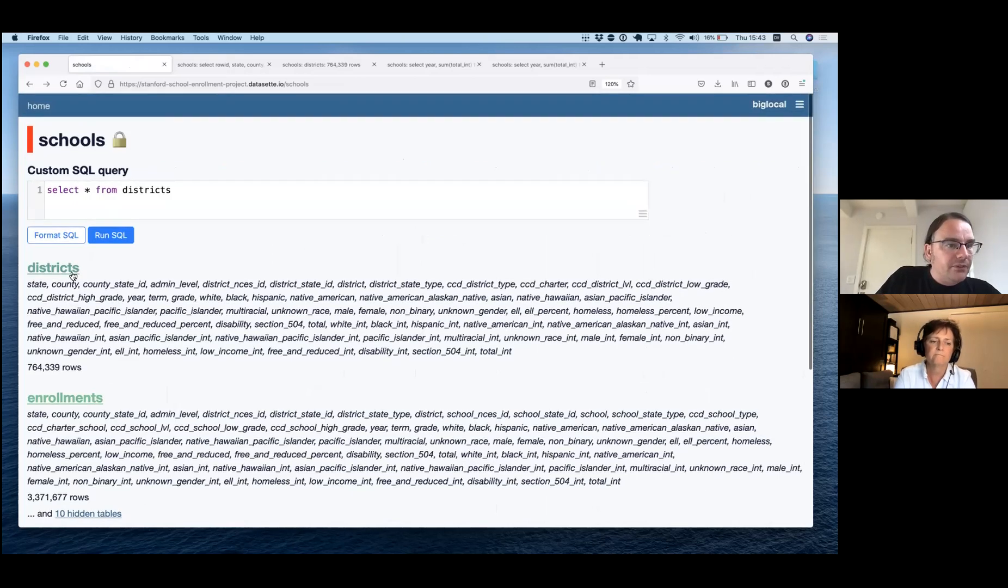
left_click(75, 395)
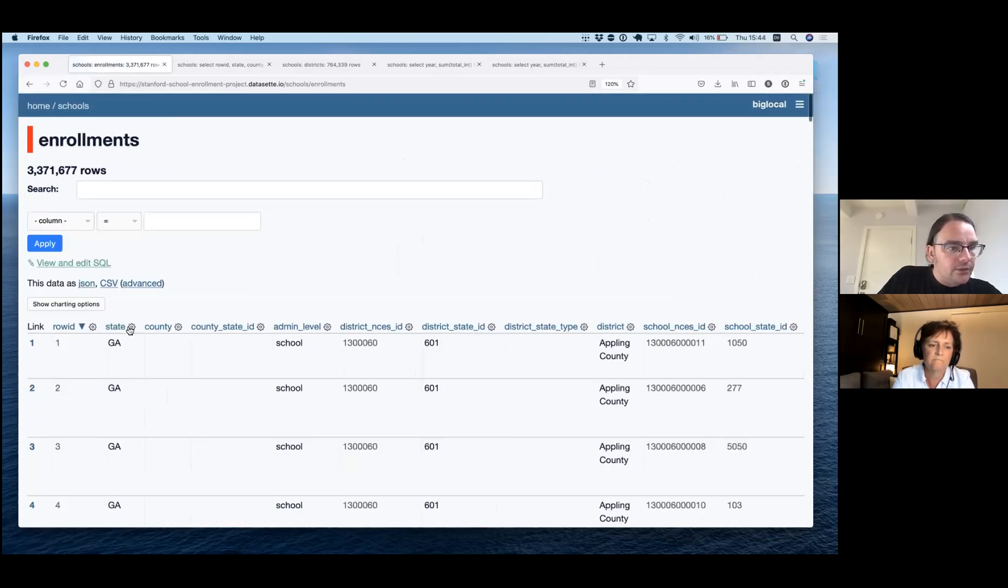
left_click(131, 326)
left_click(133, 378)
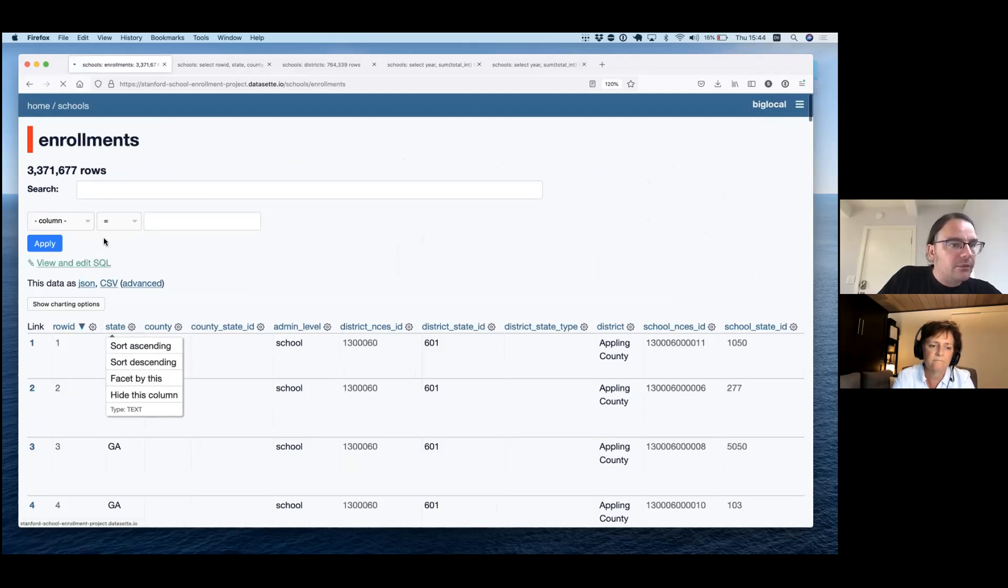
scroll(170, 309, "down", 3)
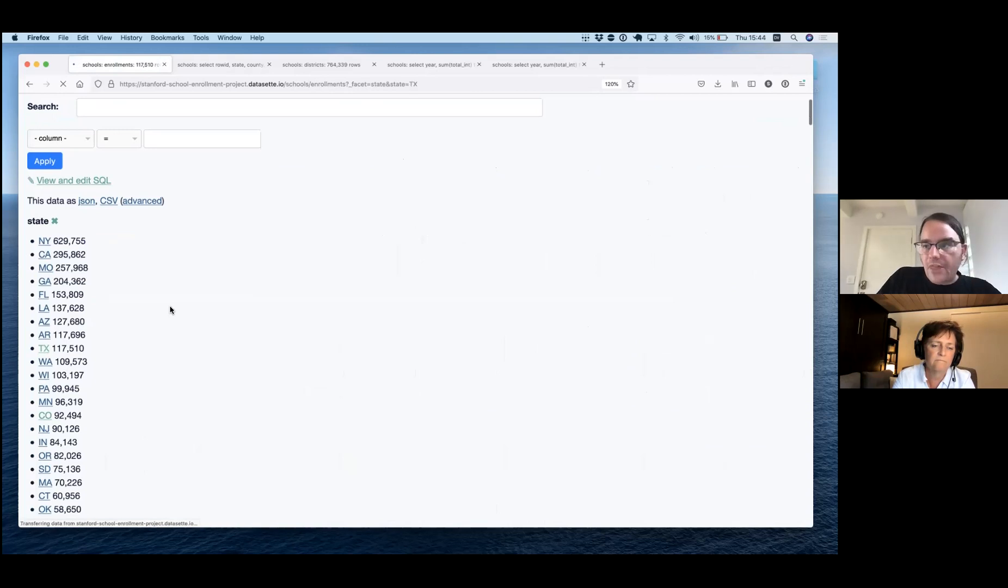
- Filter the TX enrollments further to rows whose total column starts with "<"
scroll(422, 429, "right", 15)
scroll(422, 428, "right", 10)
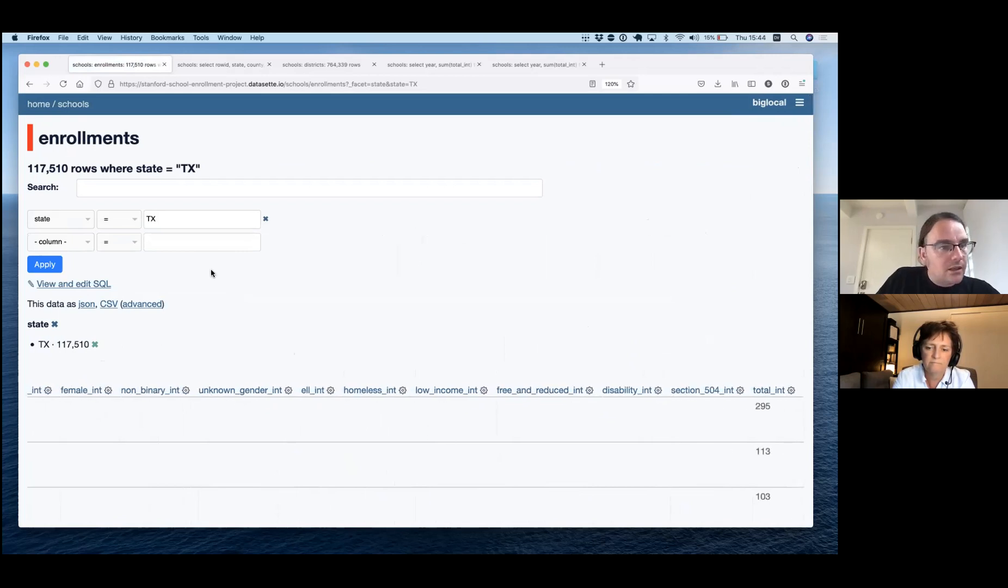
scroll(241, 432, "left", 2)
scroll(241, 432, "left", 10)
left_click(73, 245)
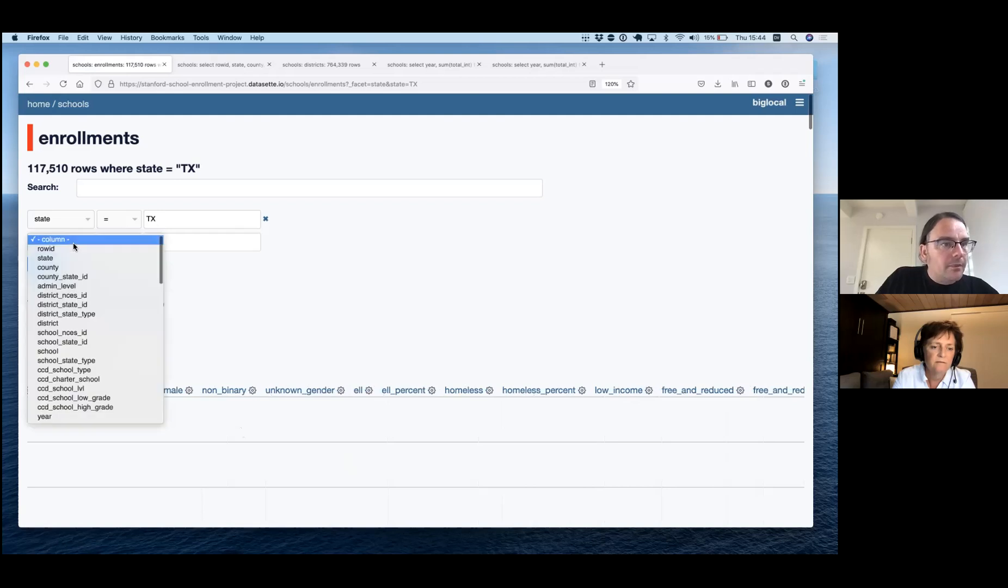
scroll(73, 332, "down", 10)
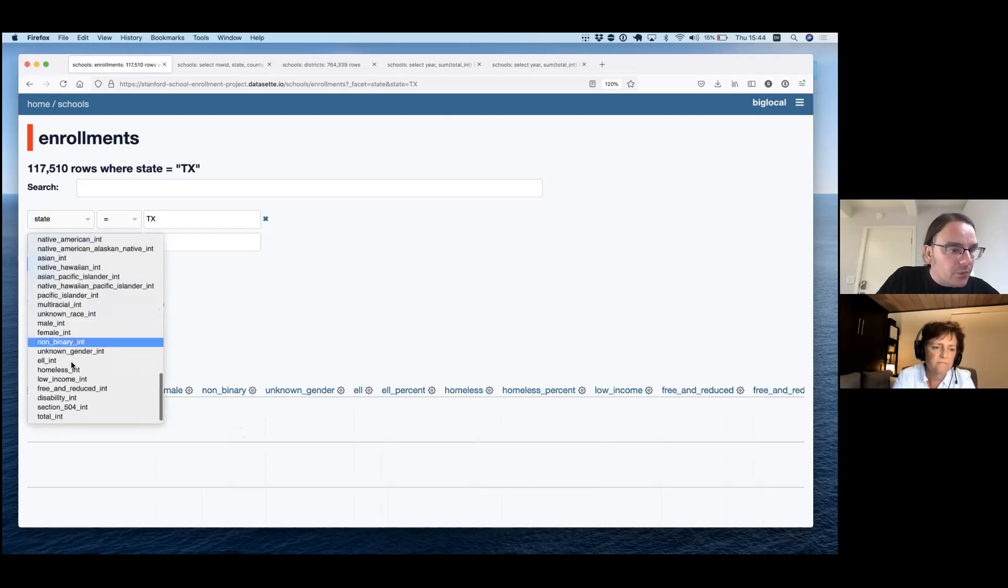
scroll(71, 343, "up", 3)
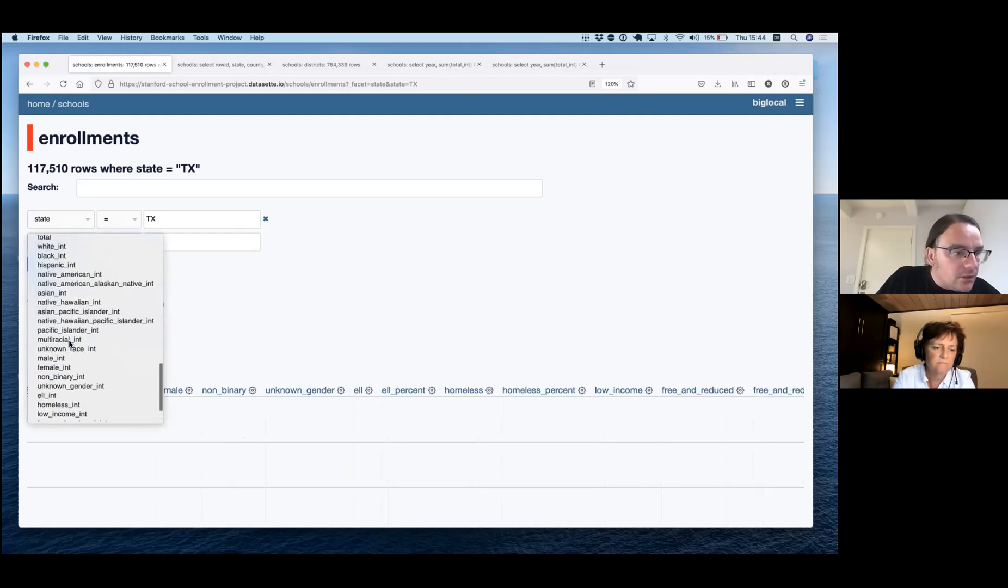
scroll(70, 267, "up", 2)
left_click(69, 260)
left_click(121, 242)
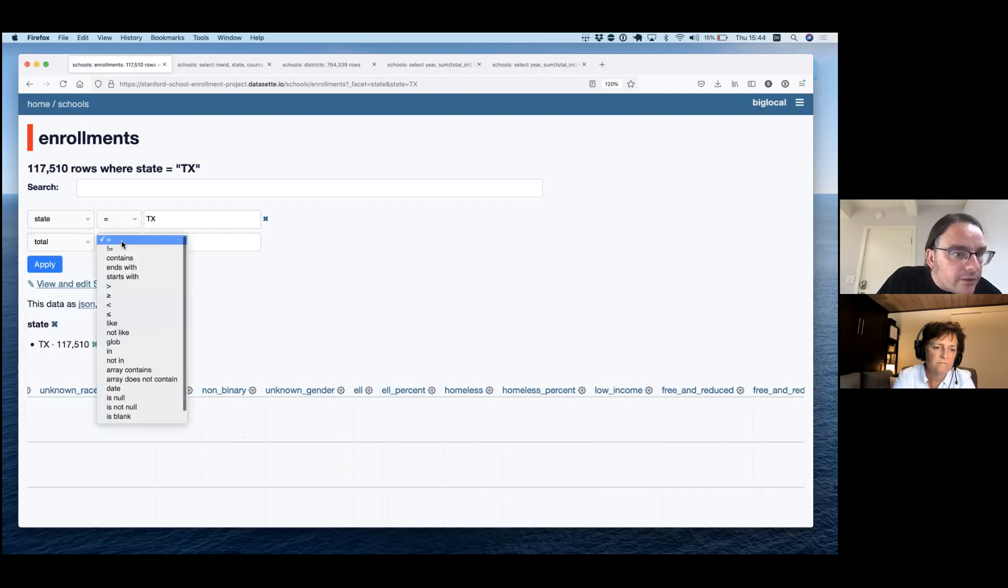
left_click(122, 276)
left_click(173, 240)
type("<")
key("Return")
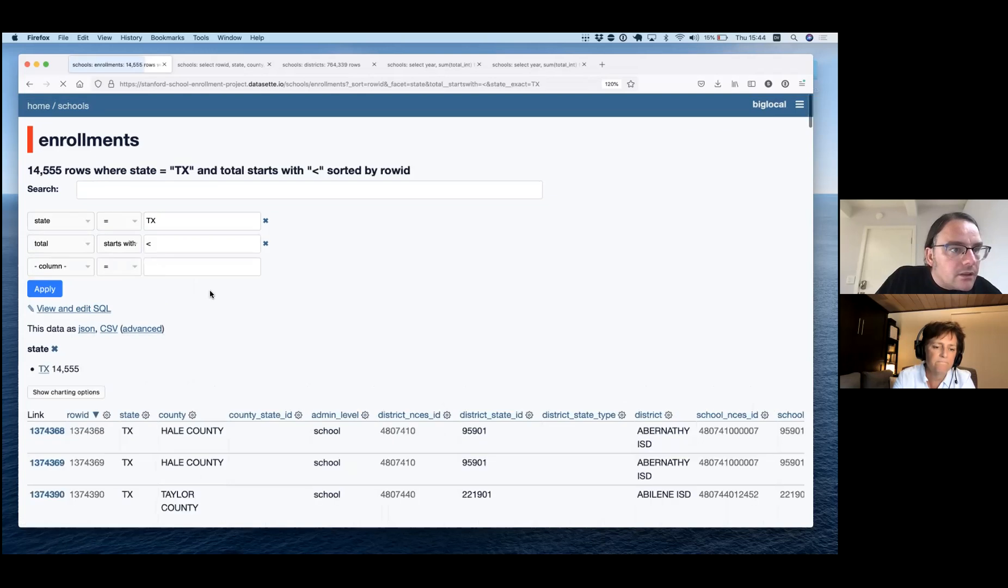
- Examine the total column of the filtered TX enrollment rows
scroll(211, 324, "down", 1)
scroll(212, 325, "down", 1)
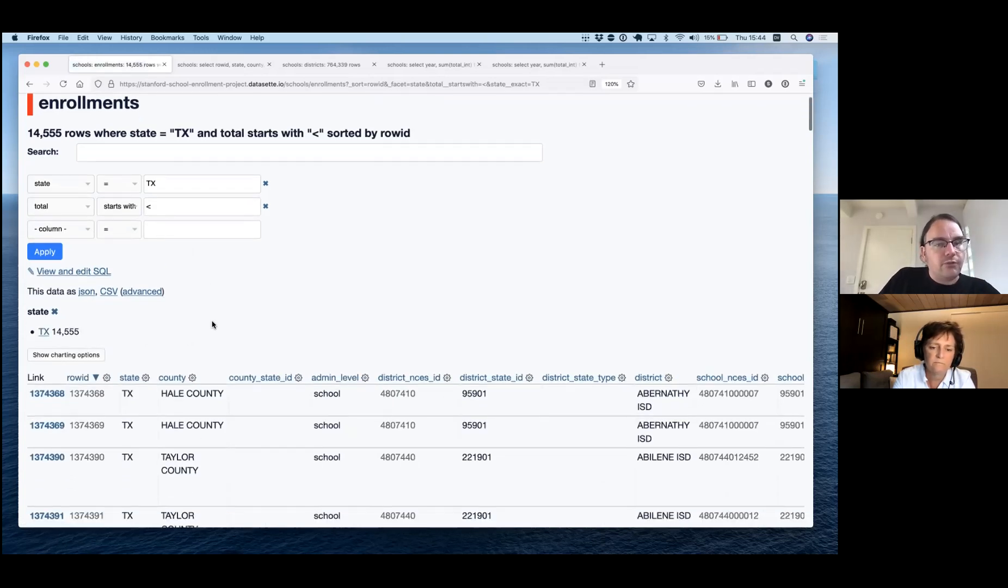
scroll(492, 417, "right", 10)
scroll(489, 417, "right", 15)
scroll(489, 417, "right", 12)
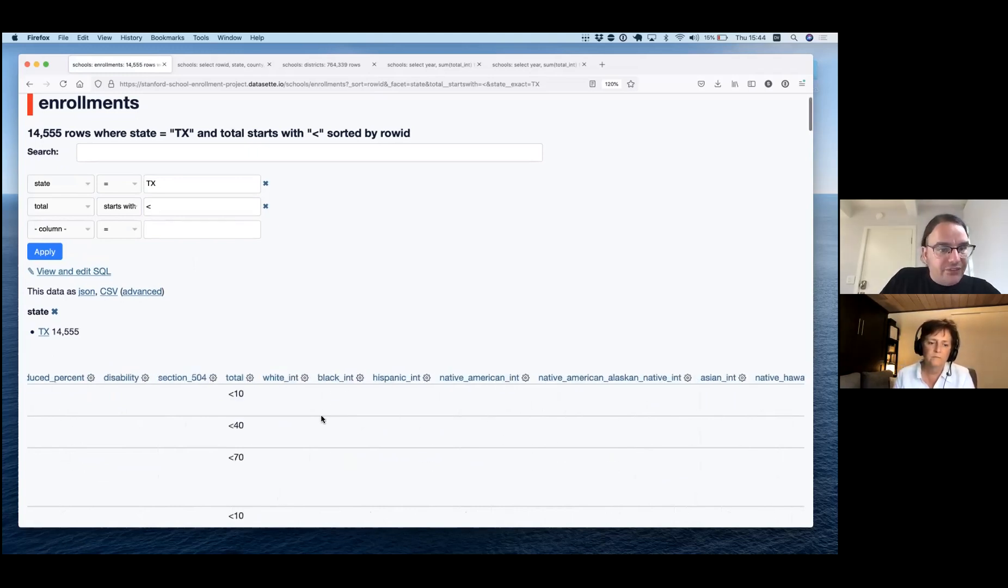
scroll(321, 418, "down", 3)
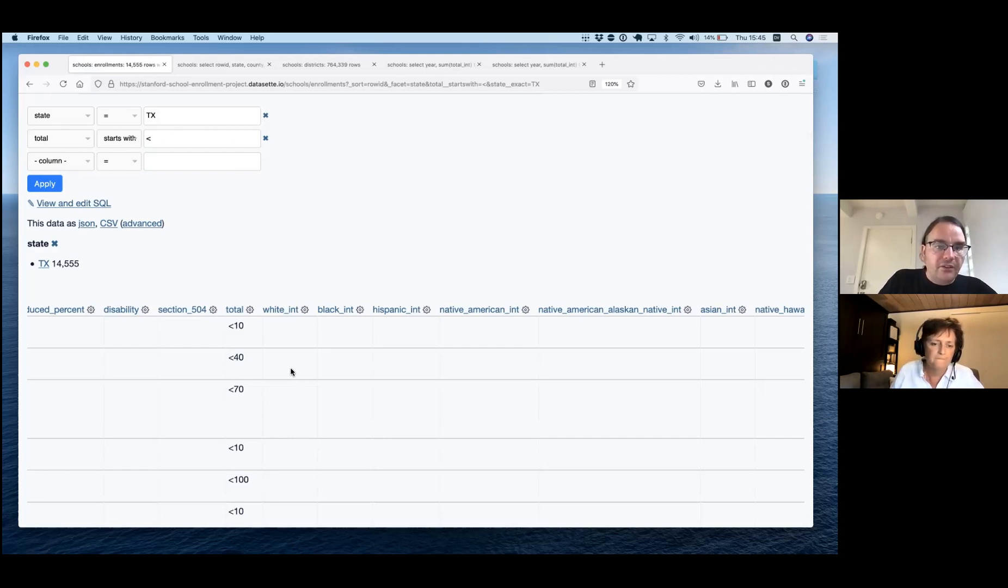
- Sort the filtered TX rows by white_int in descending order
left_click(306, 309)
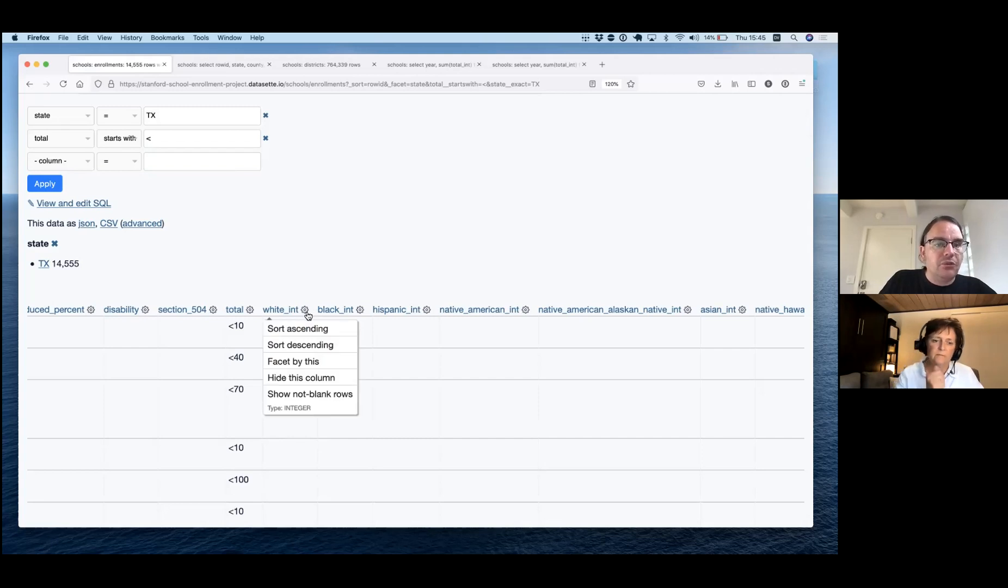
left_click(304, 278)
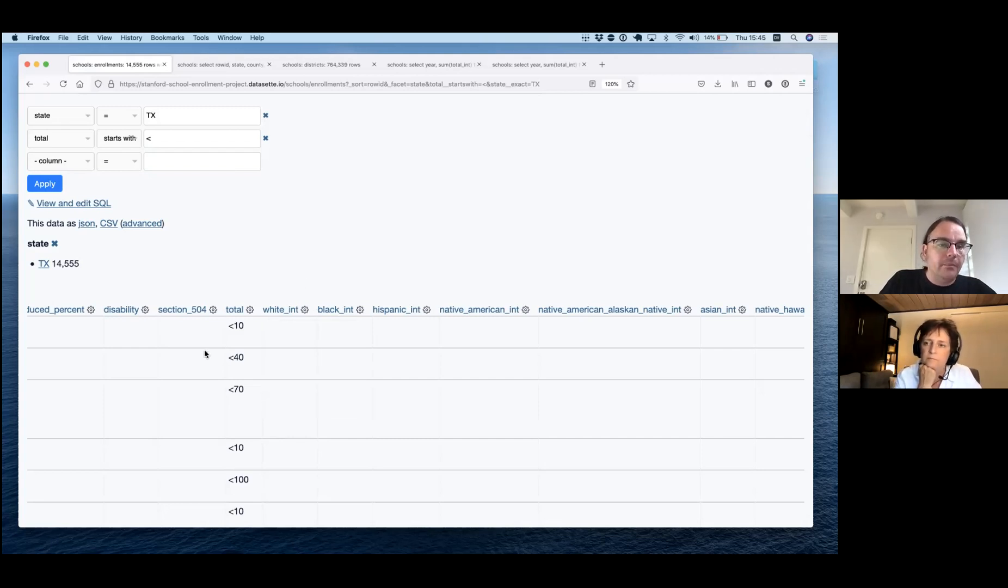
left_click(305, 310)
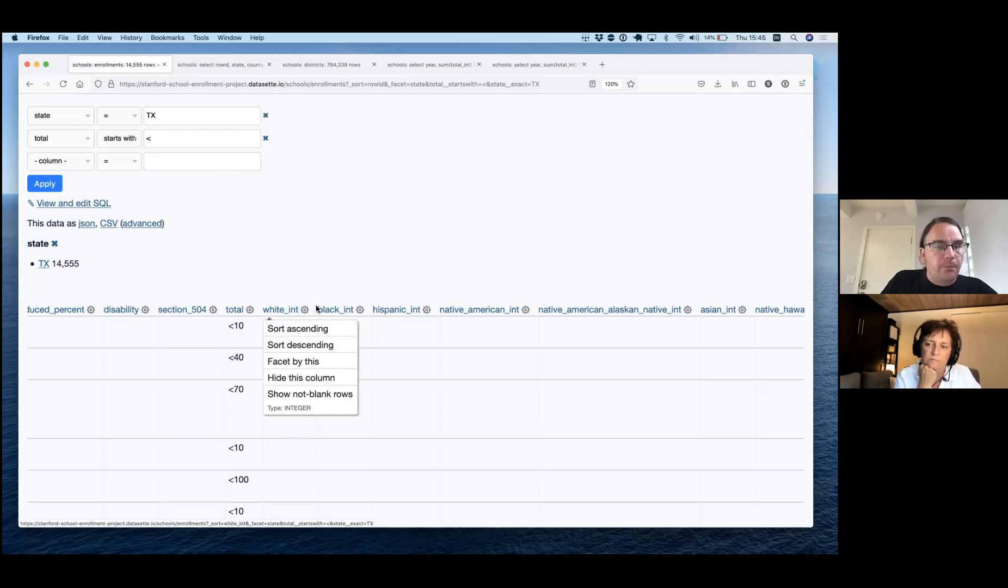
left_click(315, 345)
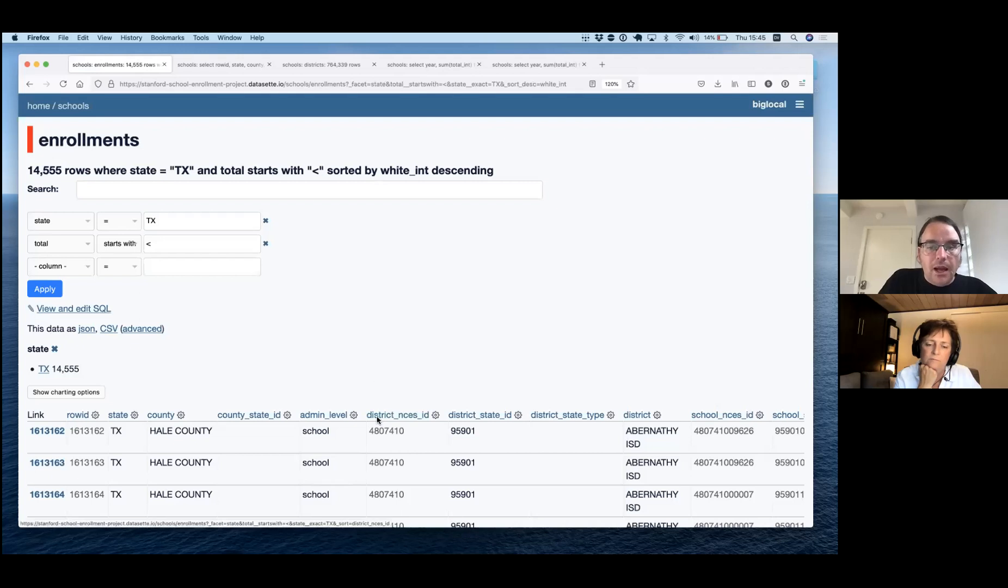
- Examine the sorted rows' year, grade, race and learning category columns, including the integer versions of the race columns
scroll(381, 417, "right", 10)
scroll(377, 419, "right", 10)
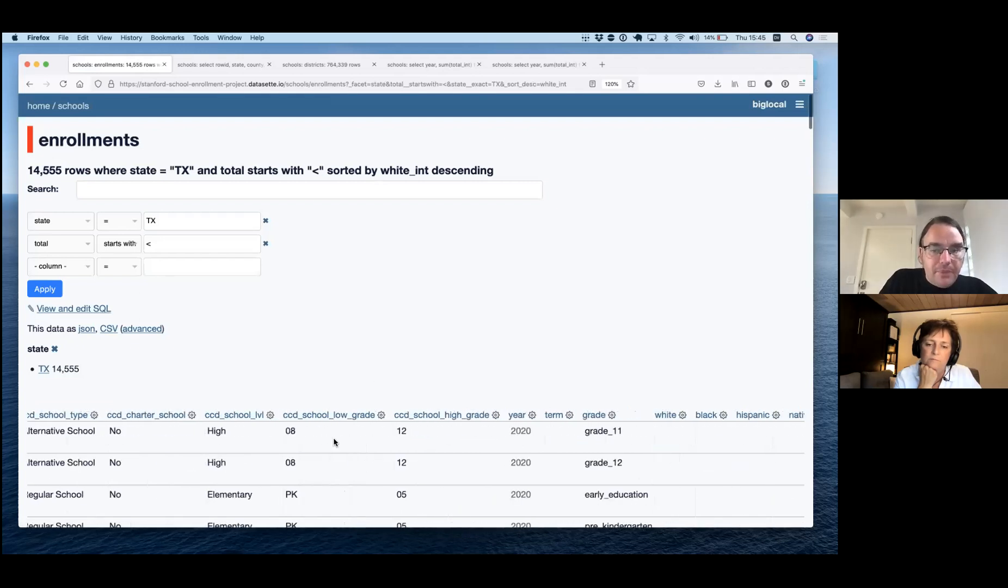
scroll(340, 444, "down", 3)
scroll(396, 420, "right", 5)
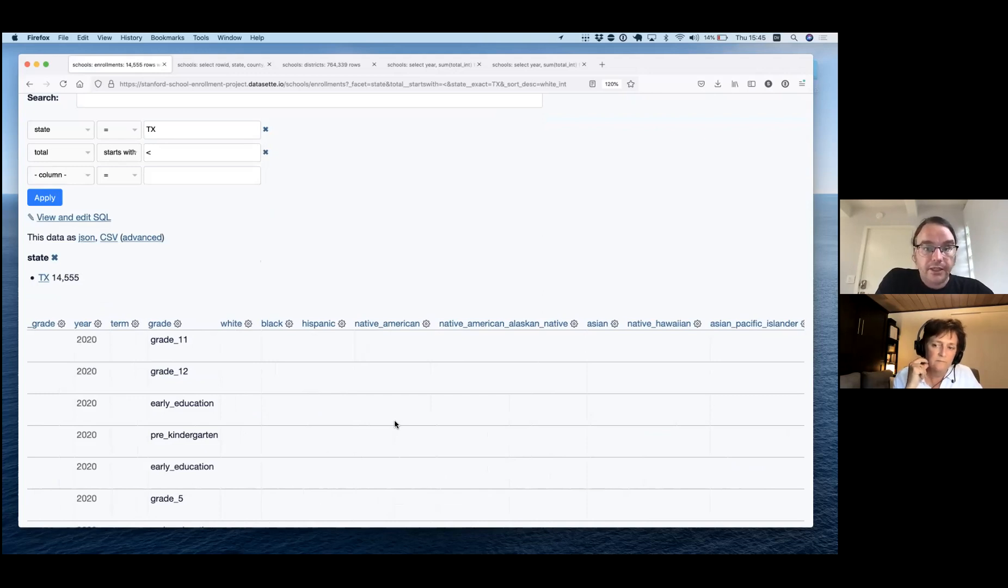
scroll(394, 424, "right", 5)
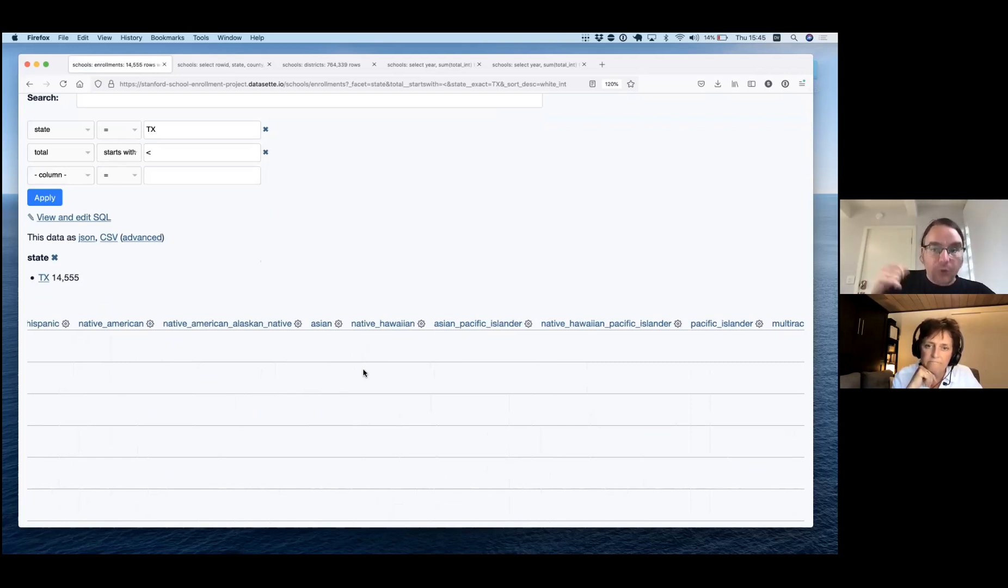
scroll(363, 373, "left", 5)
scroll(363, 372, "right", 5)
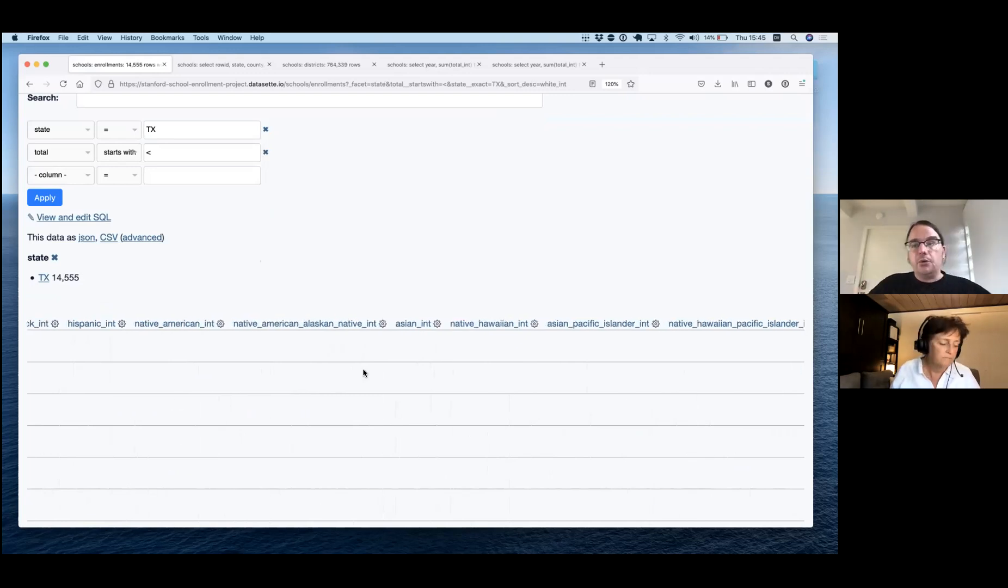
scroll(230, 381, "left", 15)
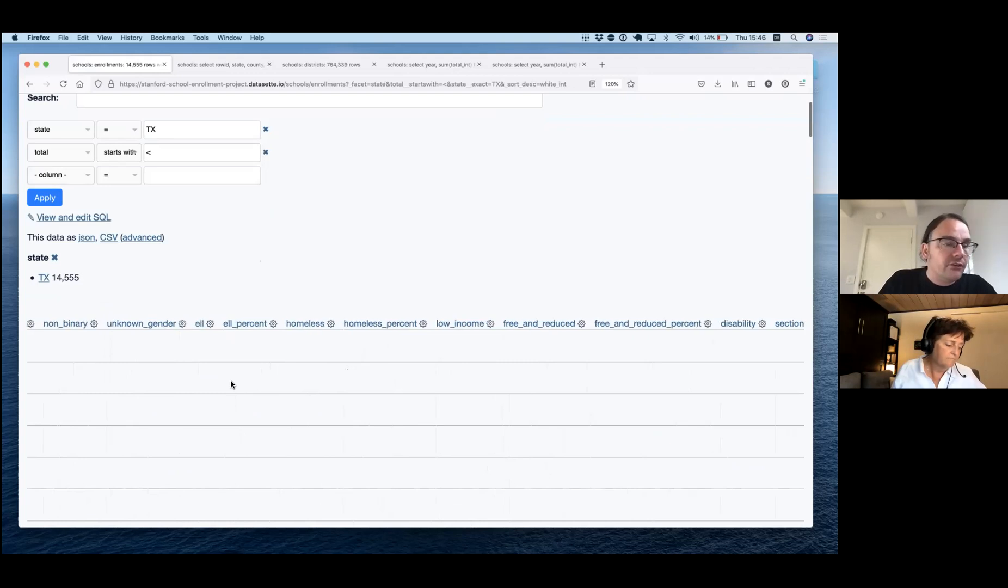
- Leave the filtered enrollments table for the home page and open the districts table
scroll(231, 384, "left", 10)
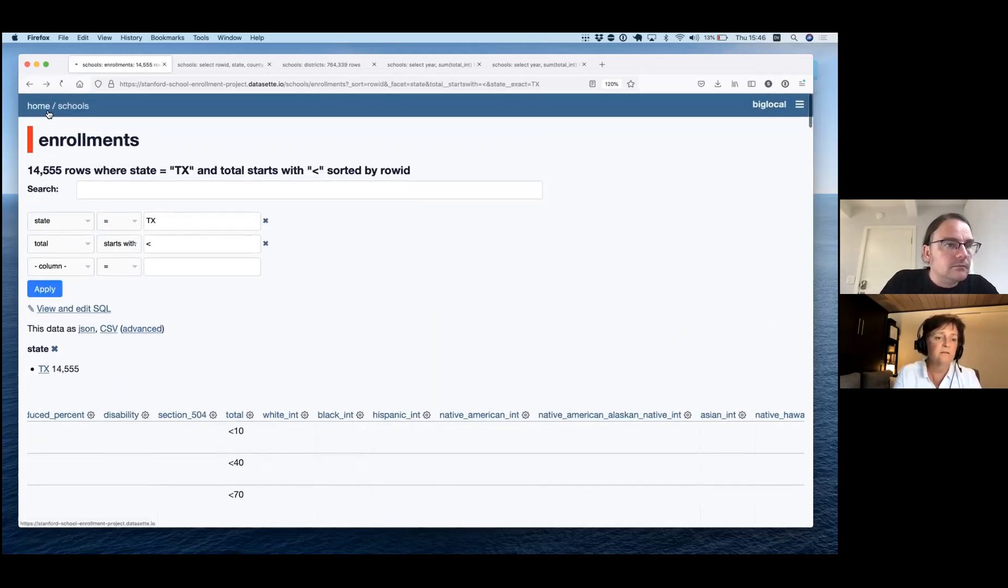
left_click(45, 107)
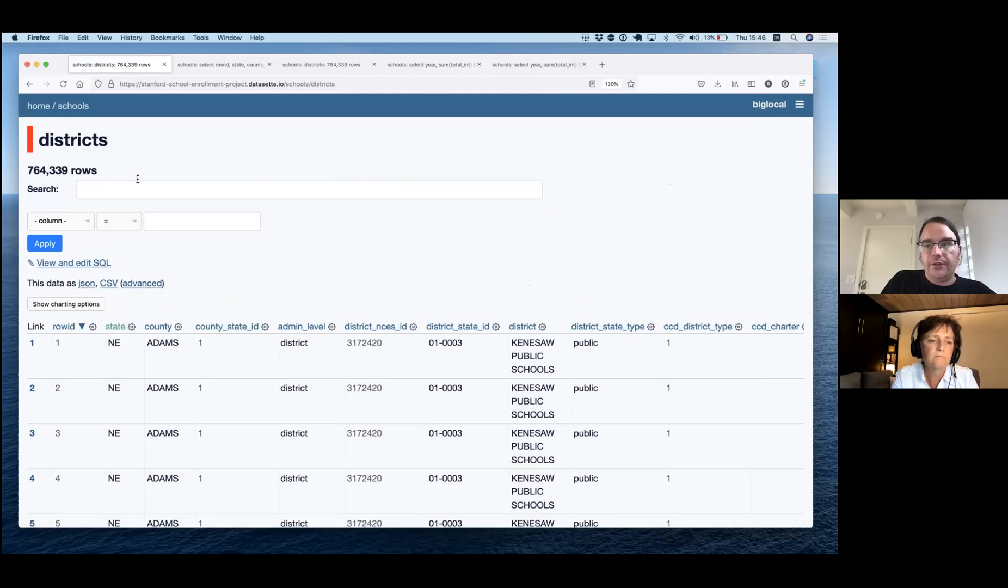
scroll(287, 335, "down", 2)
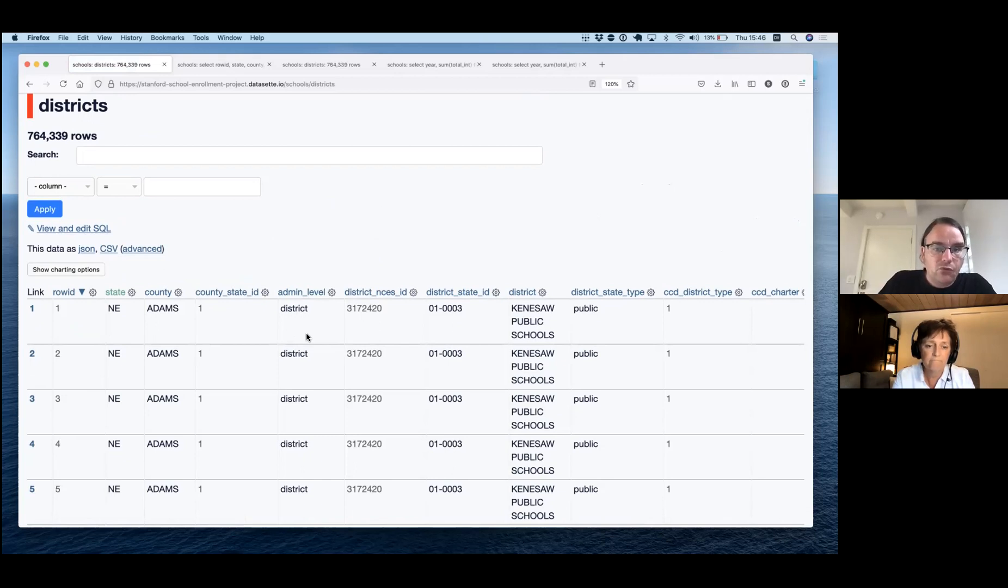
scroll(130, 181, "up", 2)
- Go through the home page to the schools database and open the district_race_ethnicity_by_year_for_state_and_grade query
left_click(43, 109)
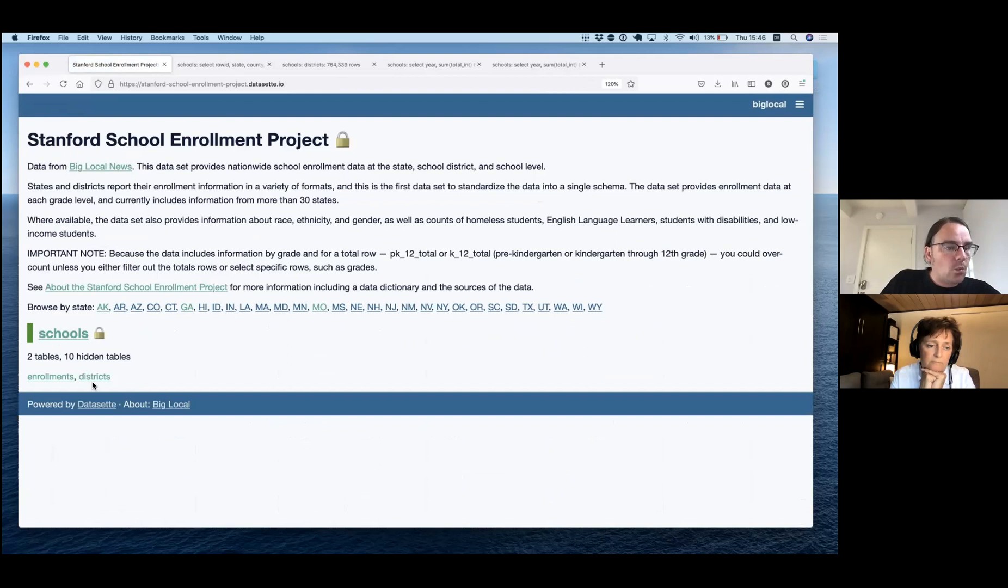
left_click(82, 333)
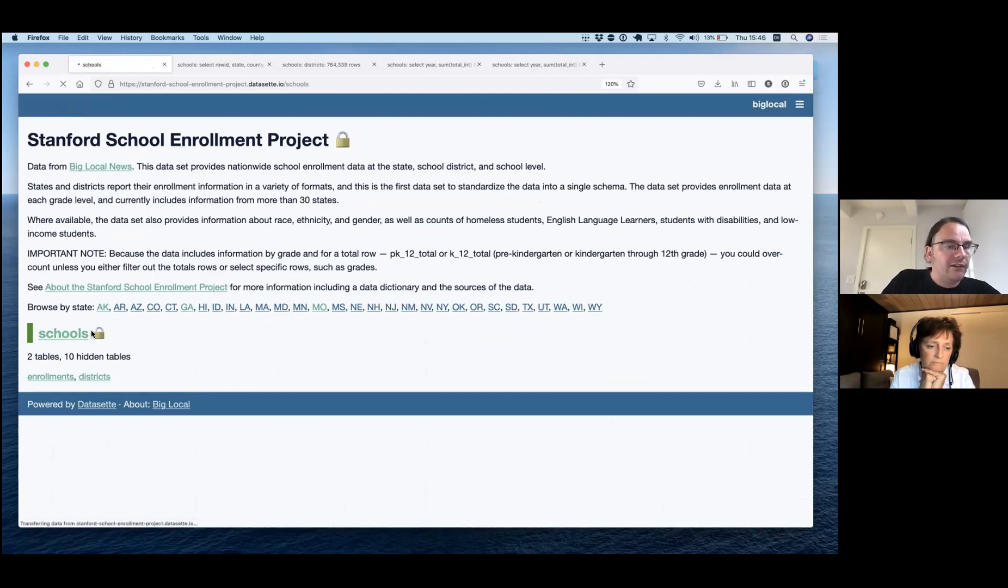
scroll(117, 321, "down", 10)
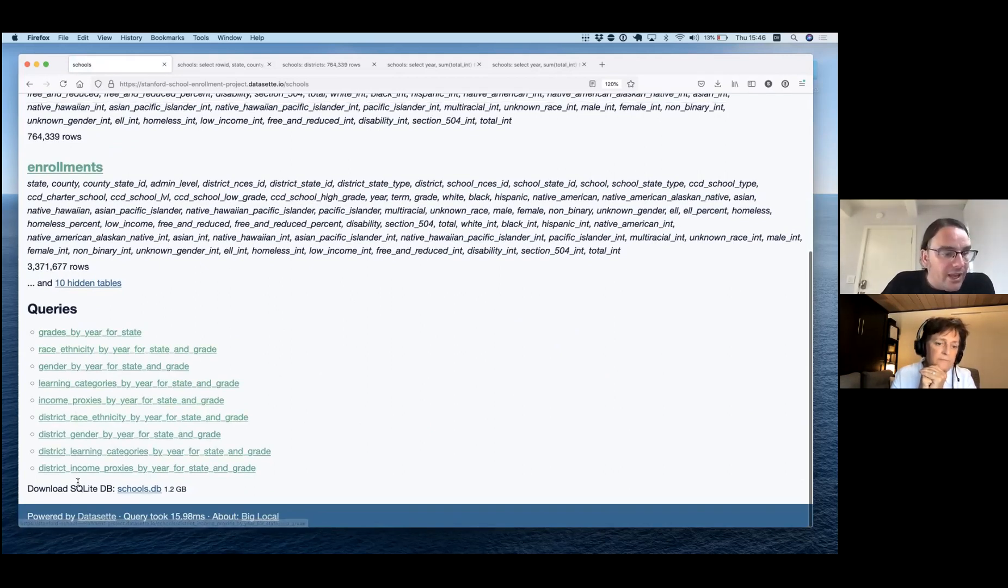
left_click(84, 417)
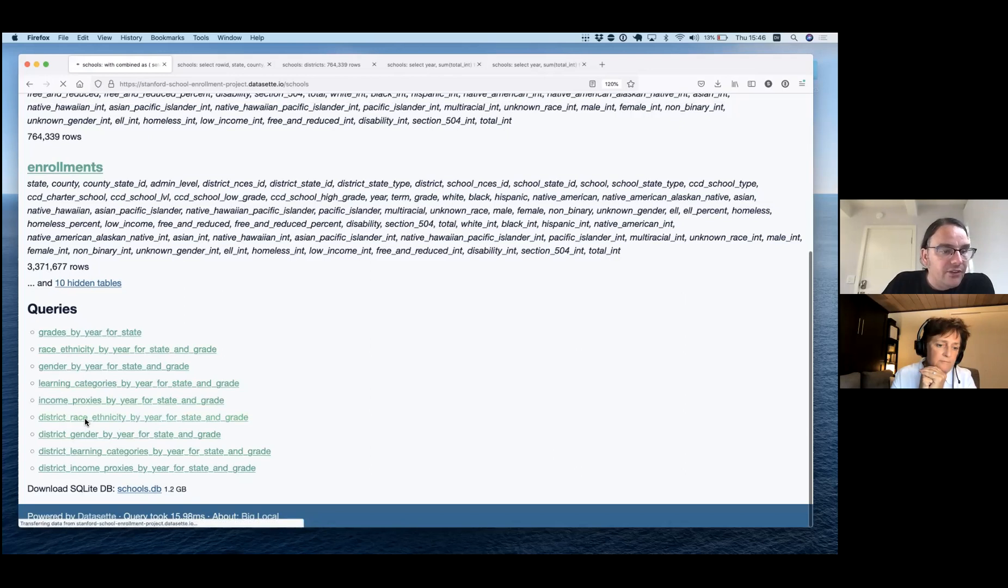
scroll(269, 413, "down", 5)
scroll(268, 413, "down", 15)
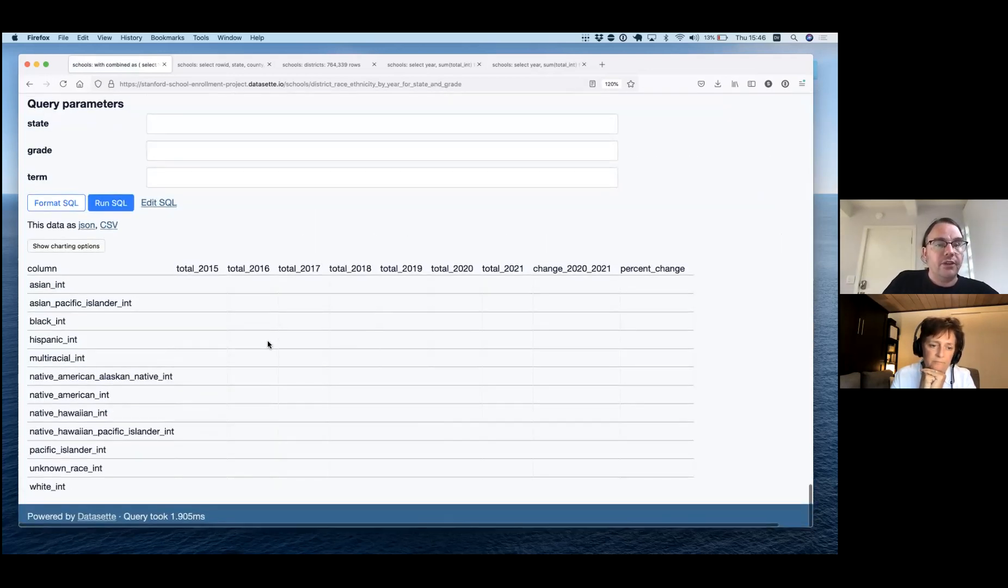
- Run the query with state CO and grade pk_12_total, and review the yearly totals and percent change by race
left_click(176, 120)
type("CO")
key("Tab")
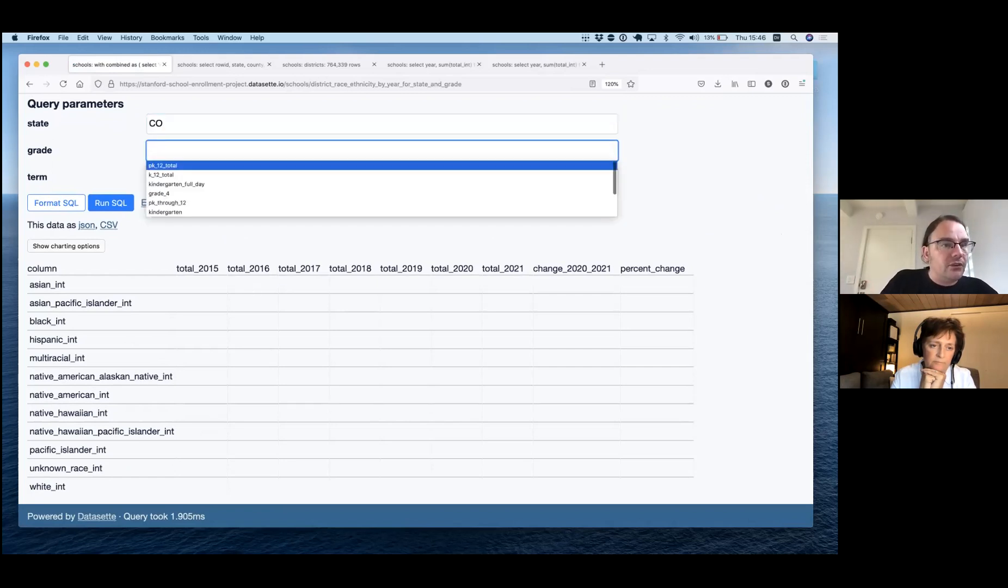
key("Tab")
key("Return")
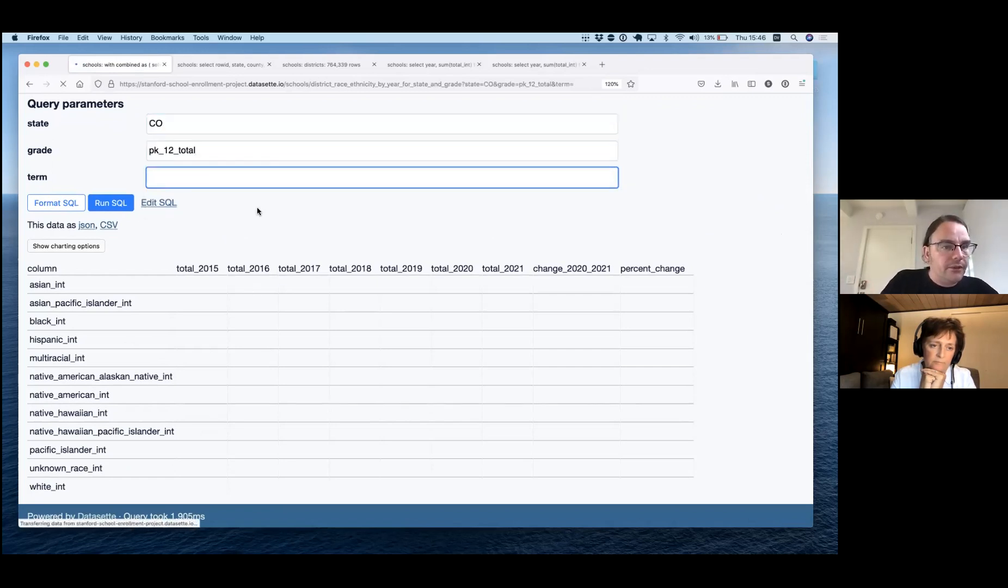
scroll(263, 238, "down", 20)
scroll(264, 238, "down", 15)
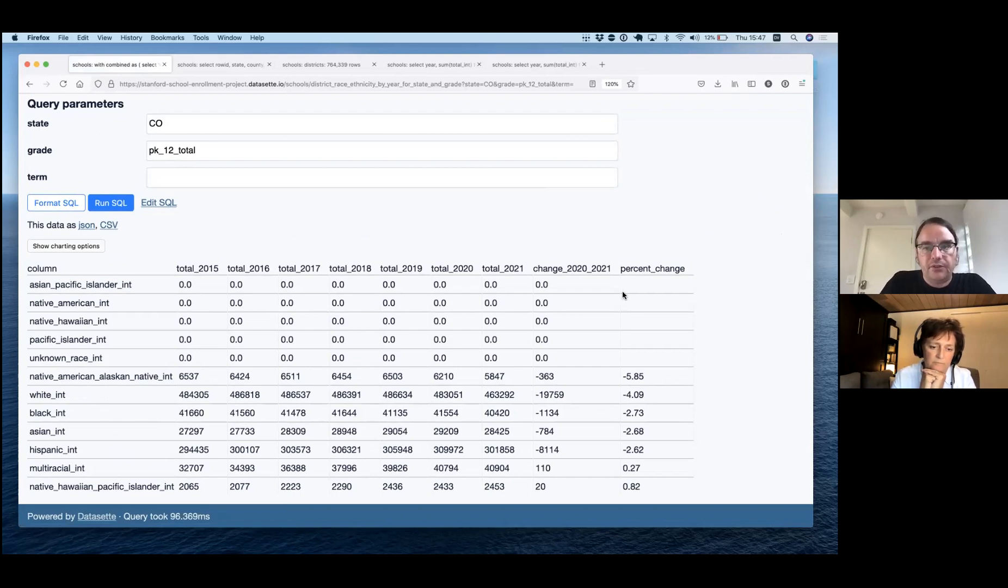
scroll(640, 346, "down", 2)
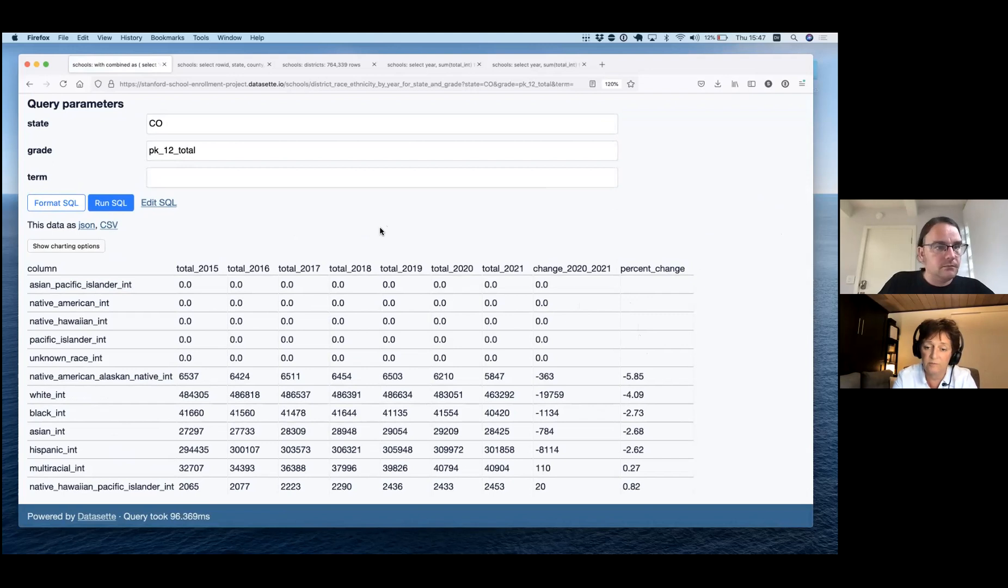
scroll(379, 229, "down", 2)
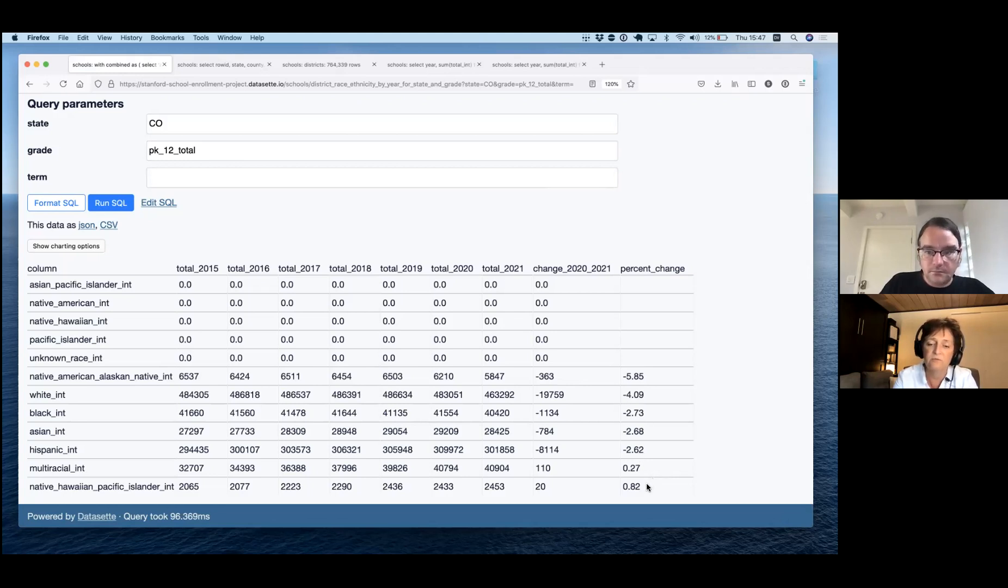
scroll(647, 487, "down", 1)
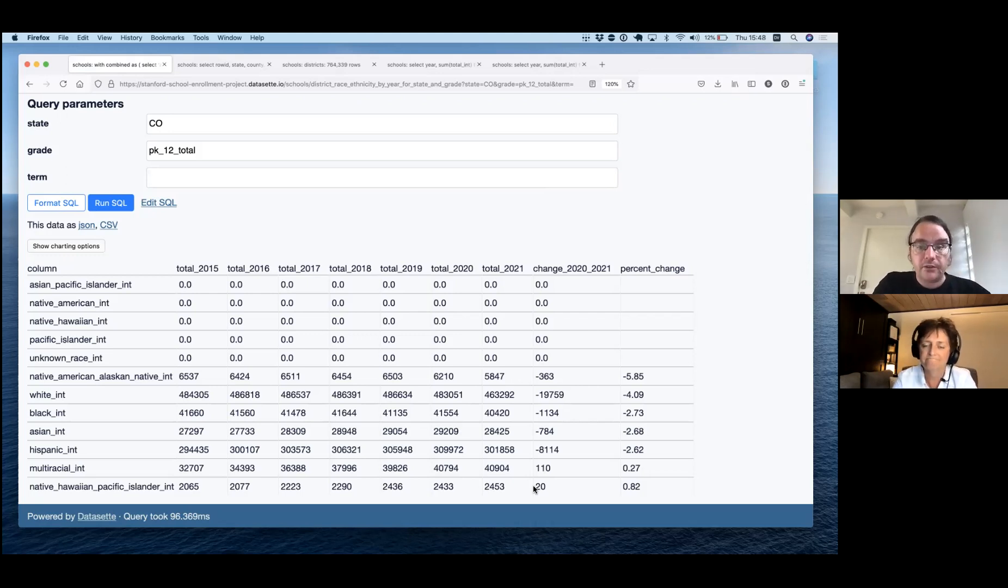
- Return from the Colorado query results to the schools database page
scroll(455, 393, "up", 15)
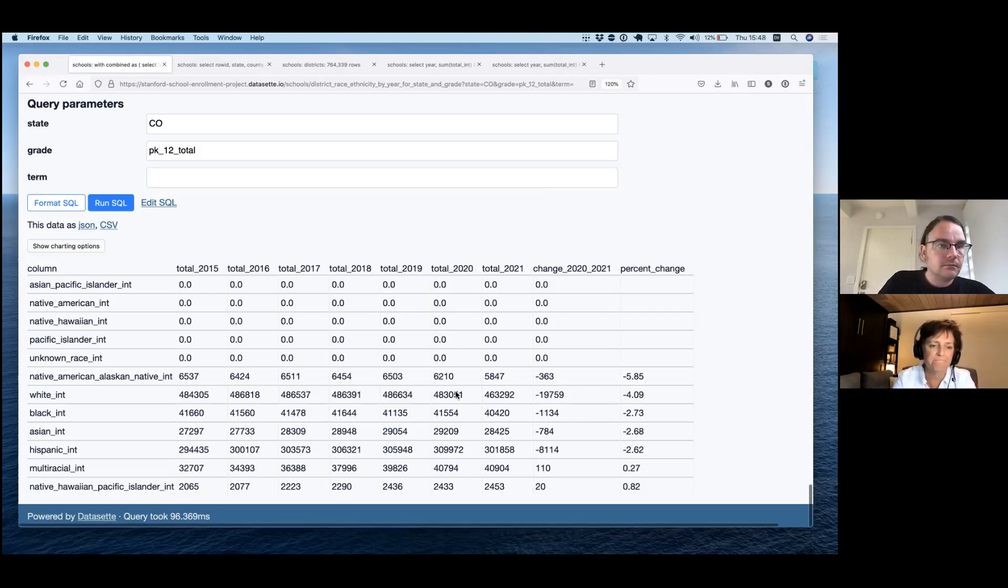
scroll(430, 380, "up", 15)
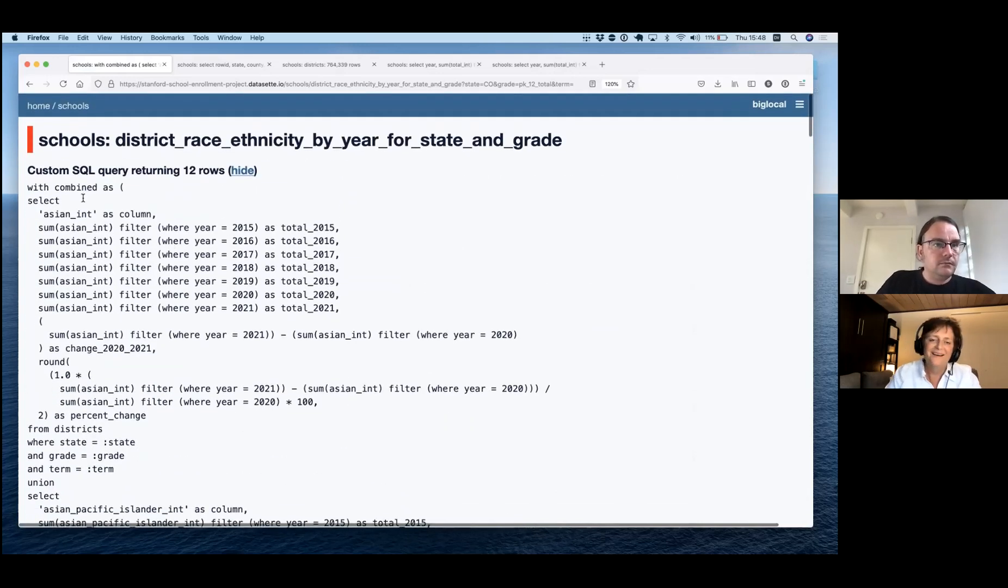
left_click(77, 111)
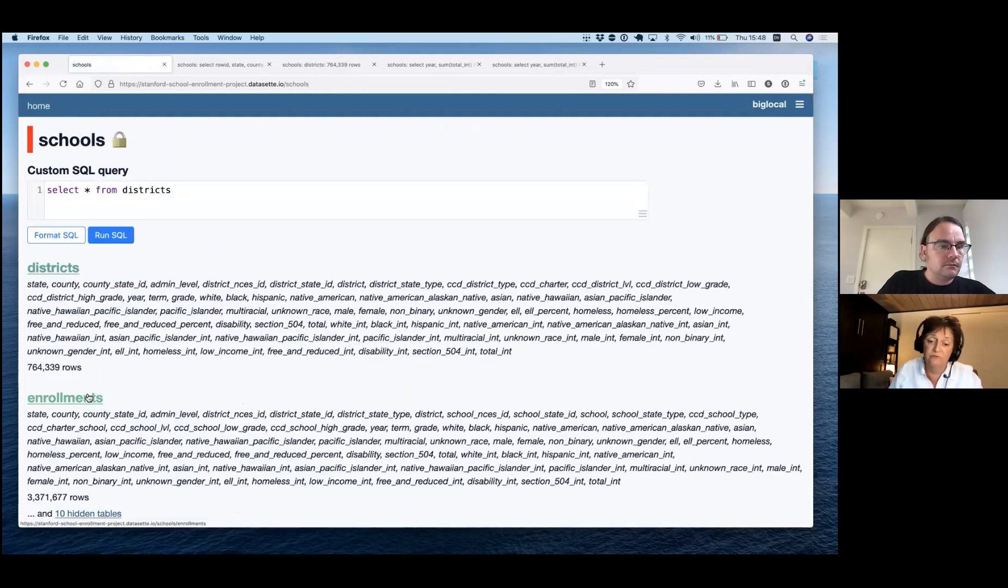
- Open the enrollments table, facet it by state and narrow the rows to AZ
left_click(89, 398)
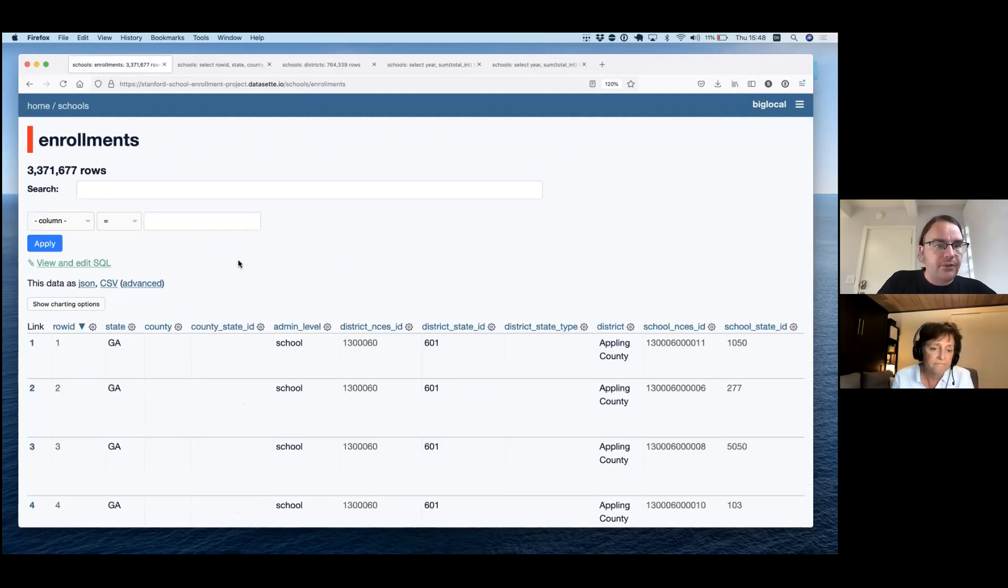
left_click(132, 327)
left_click(134, 378)
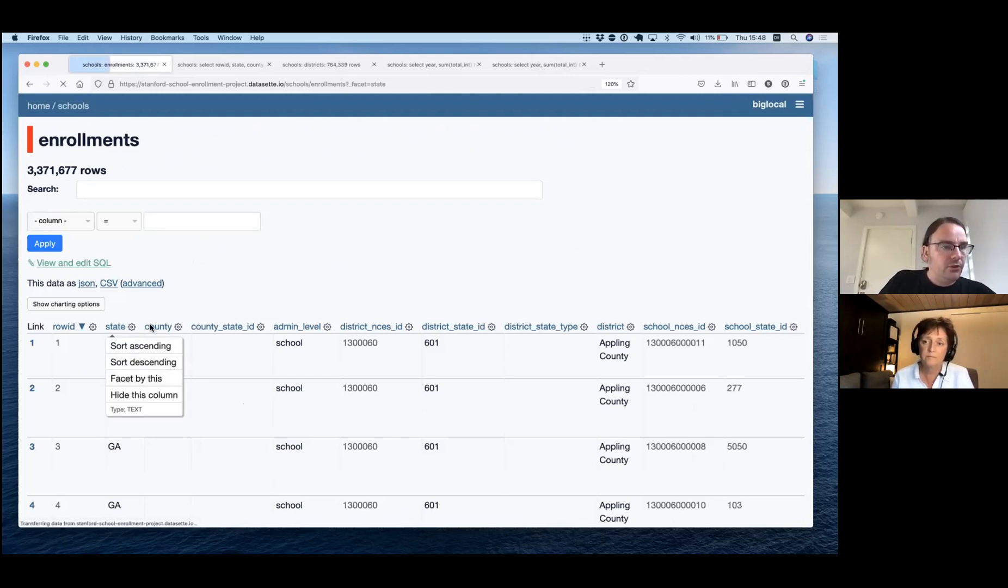
left_click(43, 404)
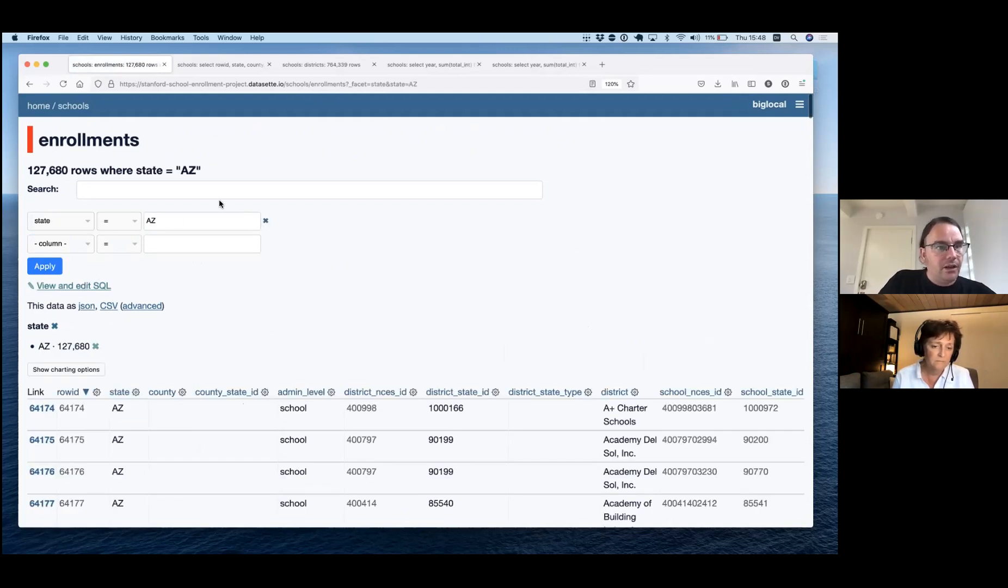
- Add a filter so the Arizona rows are limited to grade = grade_10
left_click(60, 243)
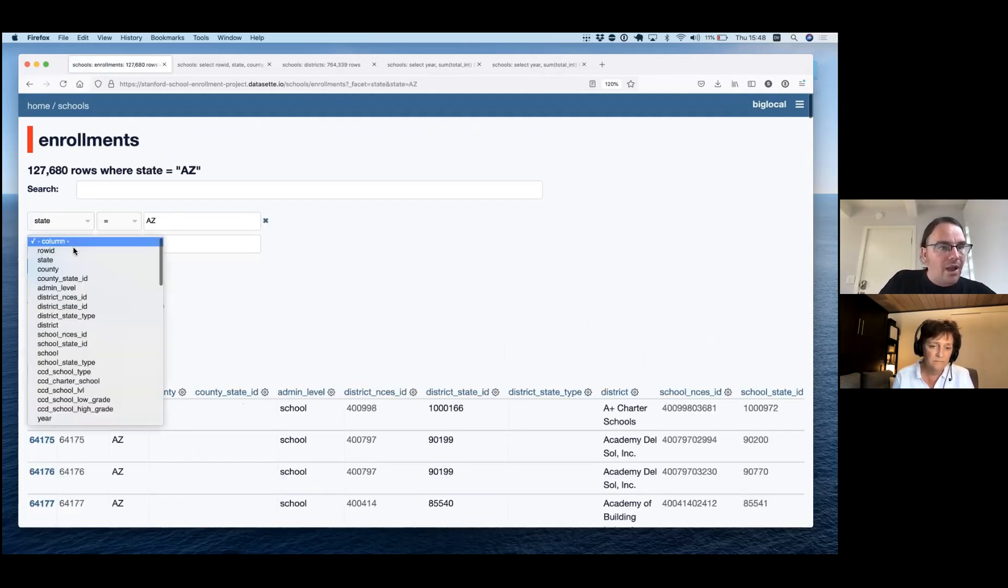
scroll(69, 354, "down", 3)
left_click(69, 360)
left_click(185, 244)
type("grade_10")
key("Return")
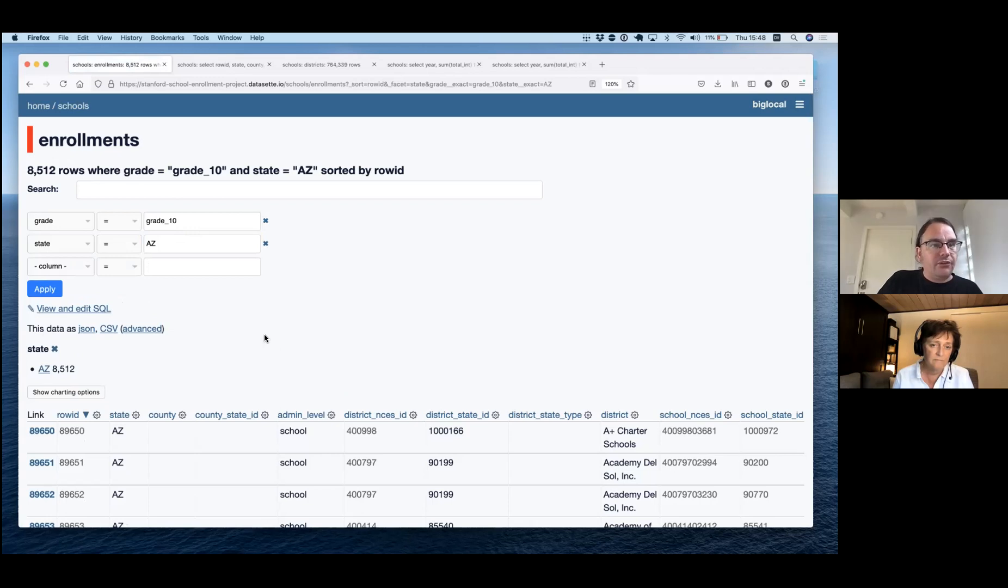
- Request a CSV export of the filtered rows with download file and stream all rows enabled, and cancel the save dialog
left_click(141, 329)
left_click(116, 151)
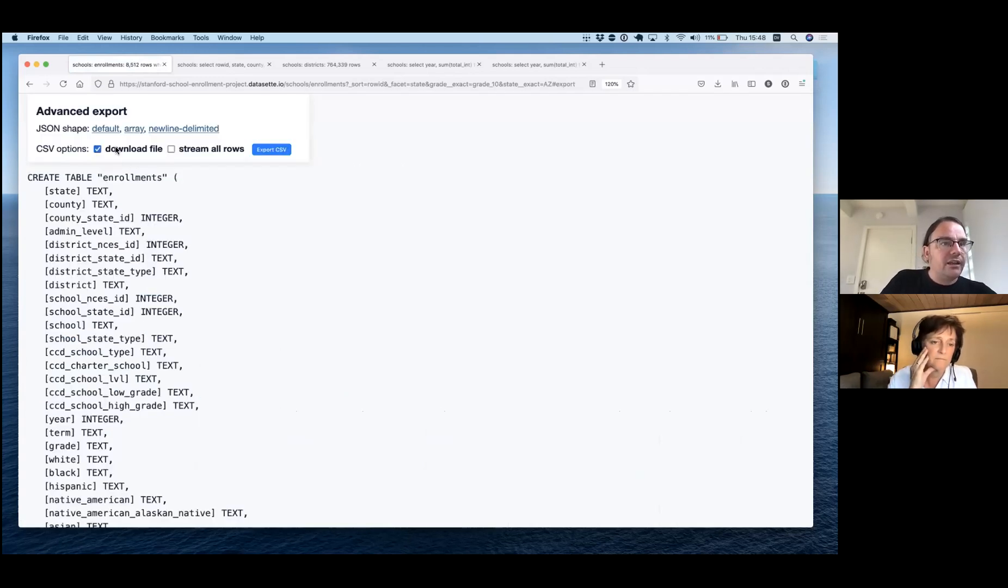
left_click(192, 153)
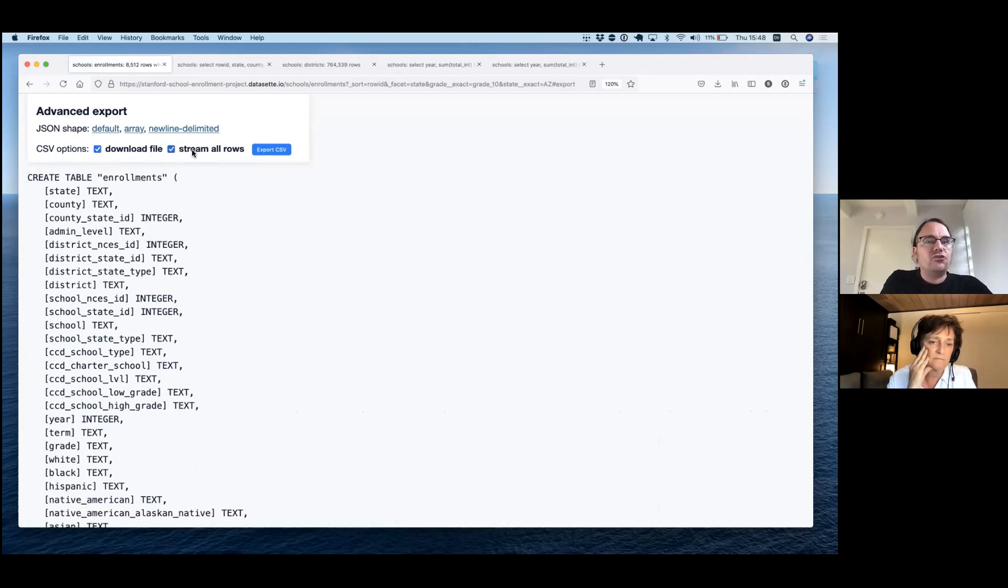
scroll(192, 153, "up", 10)
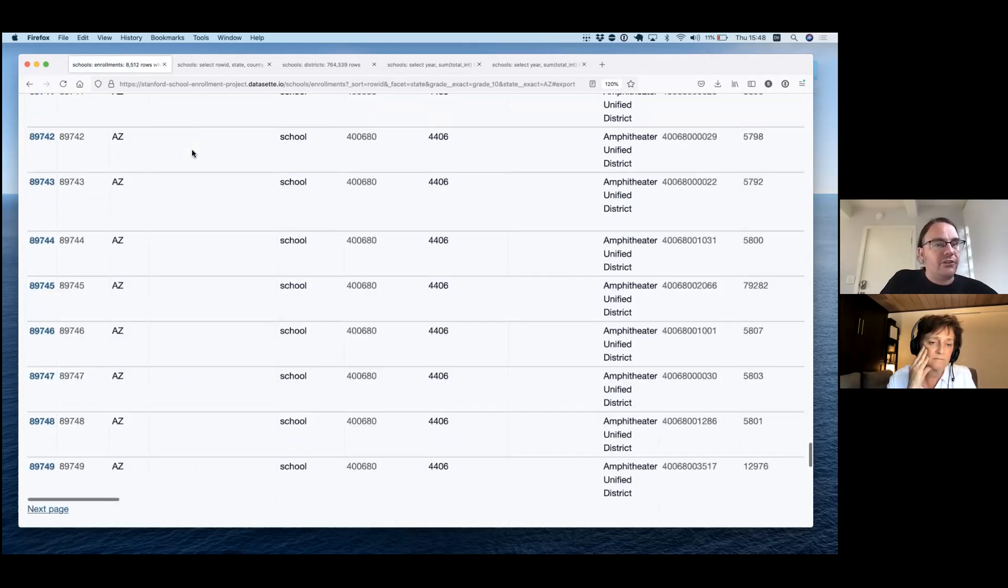
scroll(192, 153, "down", 6)
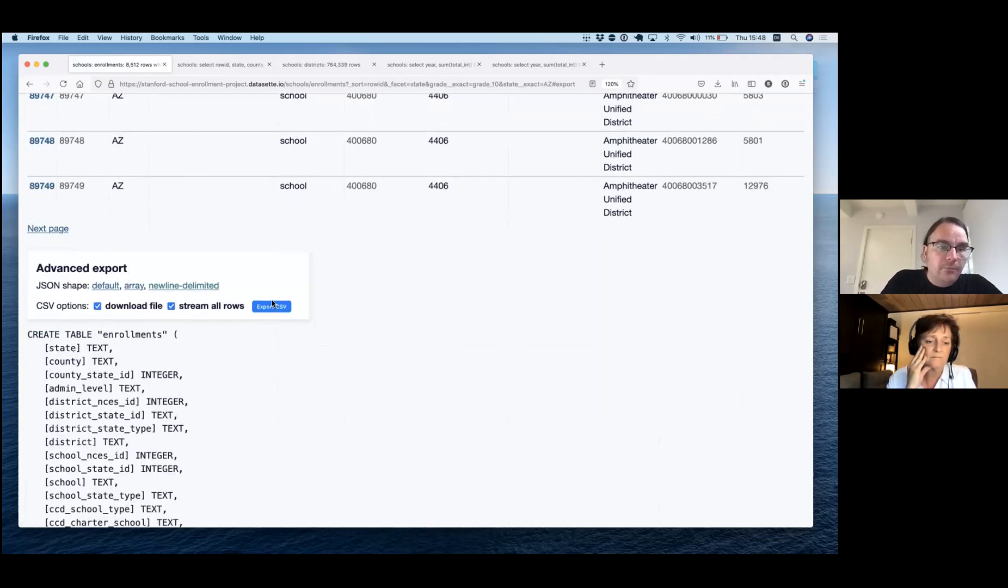
left_click(272, 305)
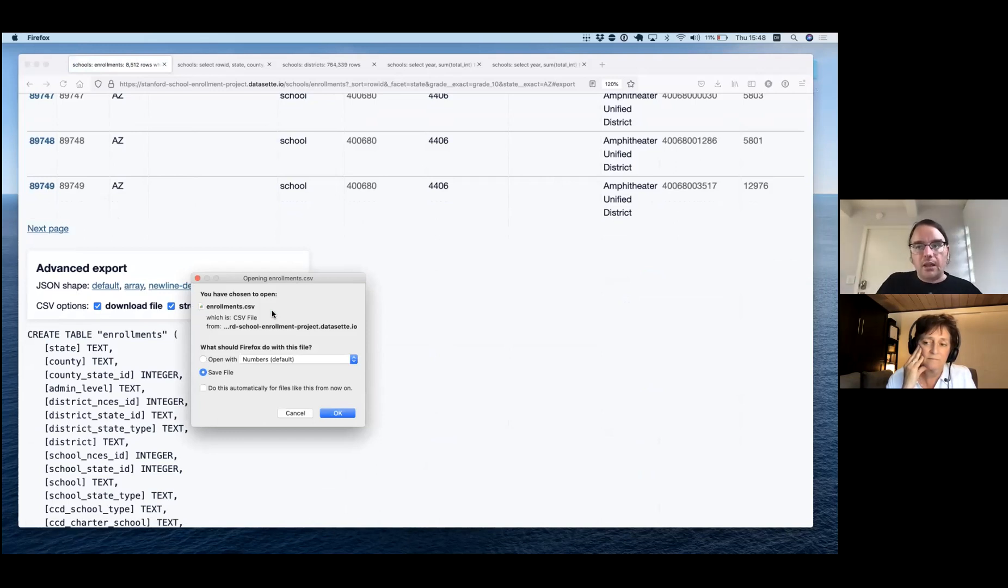
left_click(290, 413)
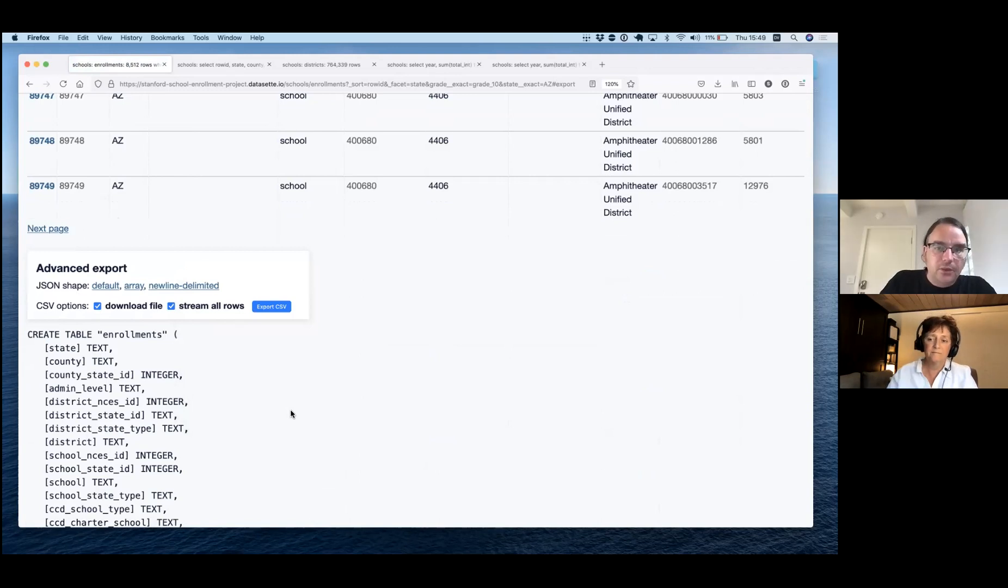
- Return to the start of the filtered enrollments page and highlight its full URL with the filter parameters
scroll(292, 414, "up", 20)
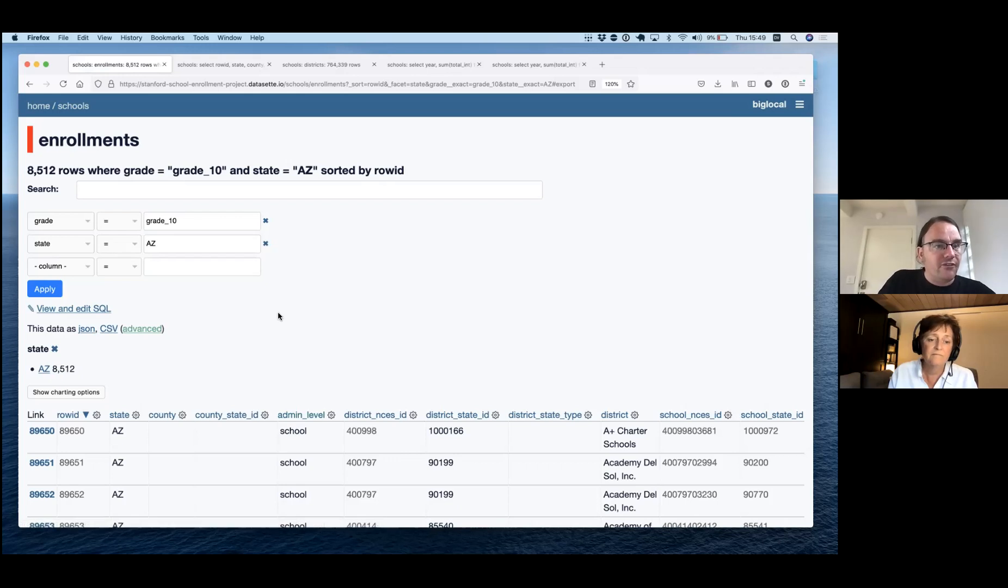
scroll(278, 314, "down", 1)
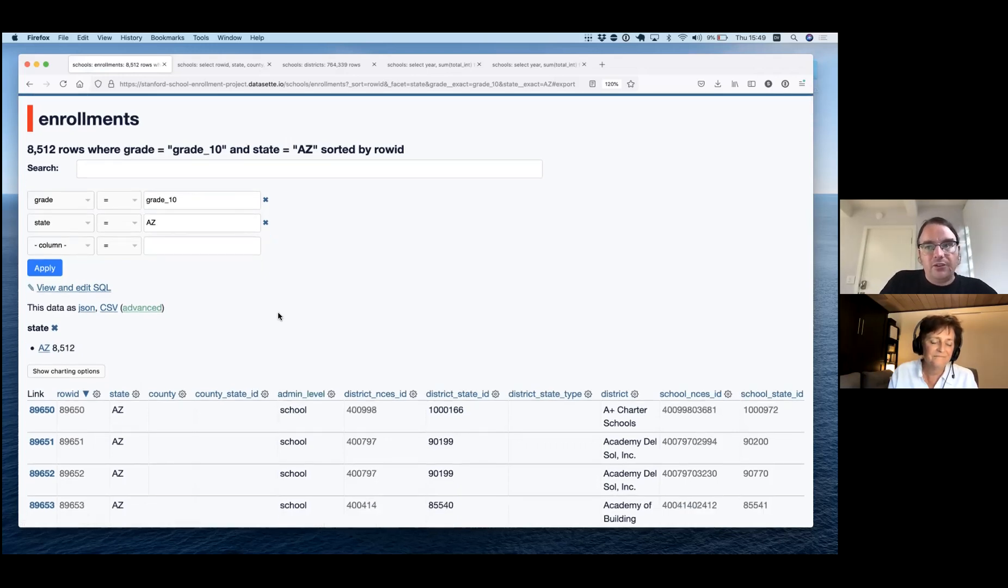
scroll(261, 311, "up", 1)
key("super+l")
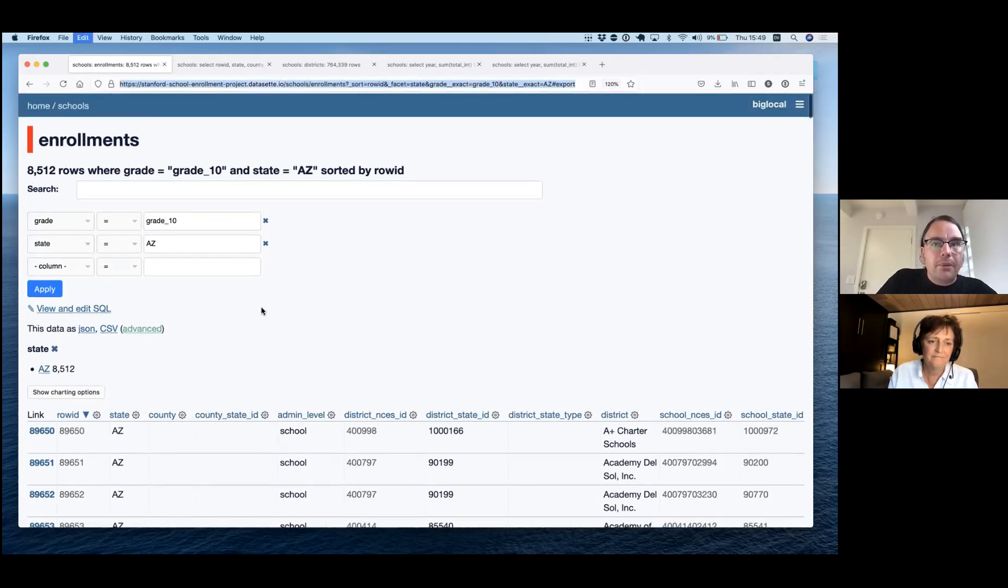
left_click(321, 340)
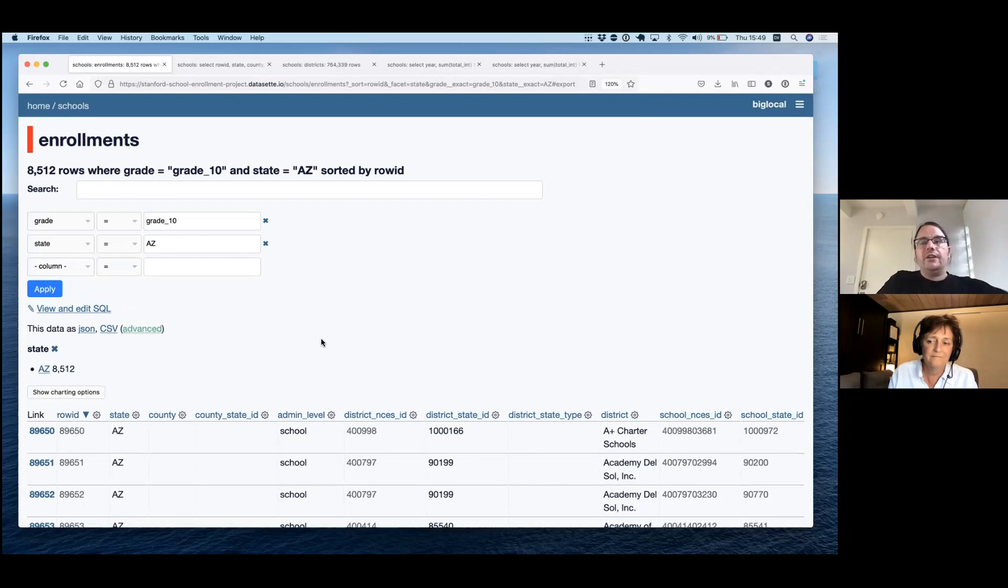
- Chart the filtered enrollments as a bar chart with state as the X column and year as the Y column
left_click(87, 393)
scroll(123, 391, "down", 3)
left_click(54, 320)
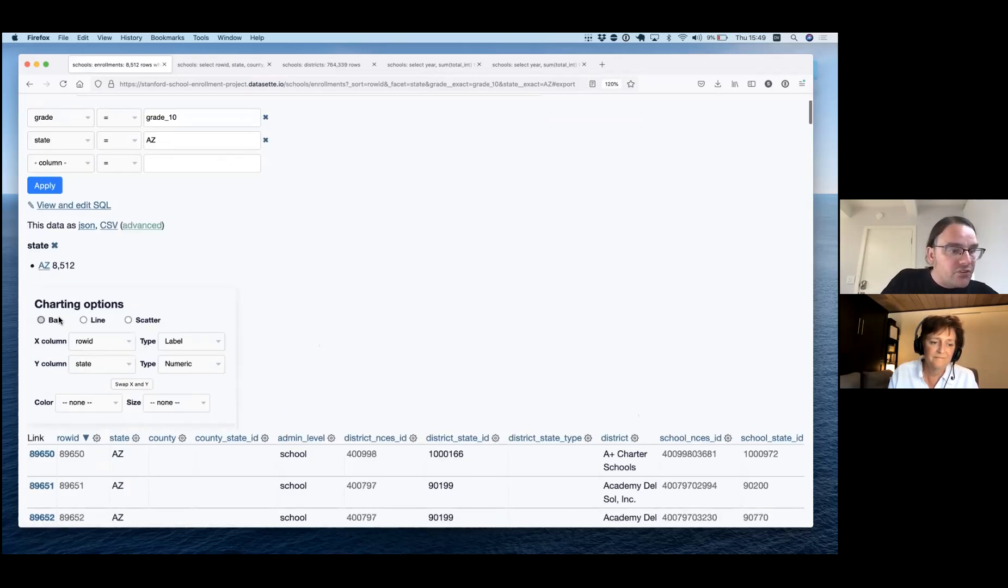
left_click(111, 341)
left_click(116, 362)
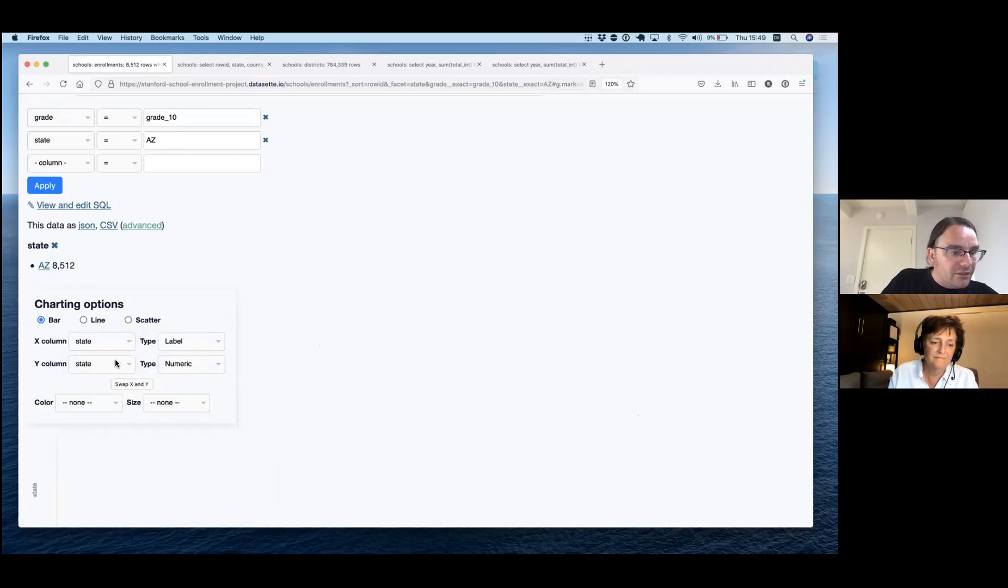
left_click(114, 365)
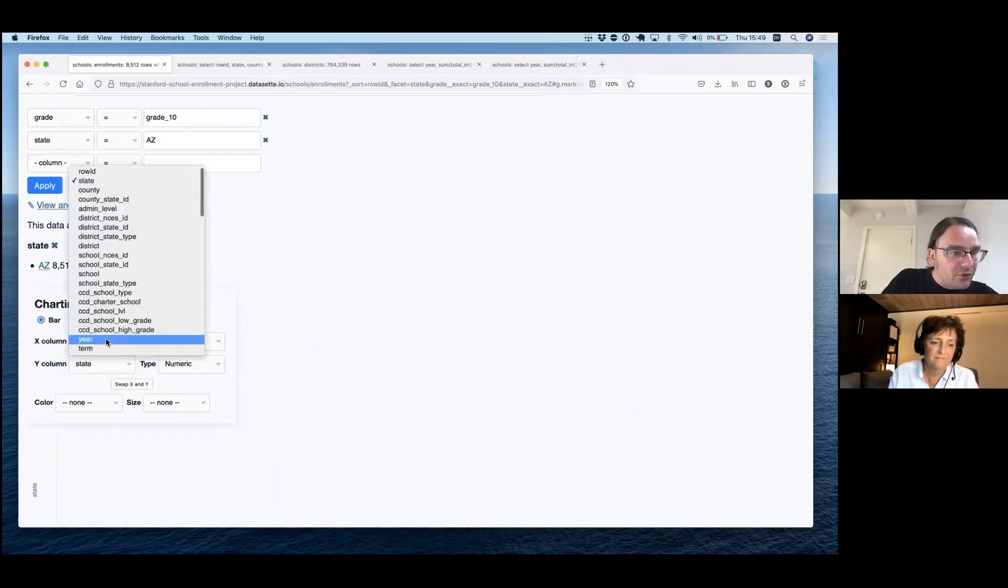
left_click(106, 341)
left_click(105, 343)
left_click(306, 336)
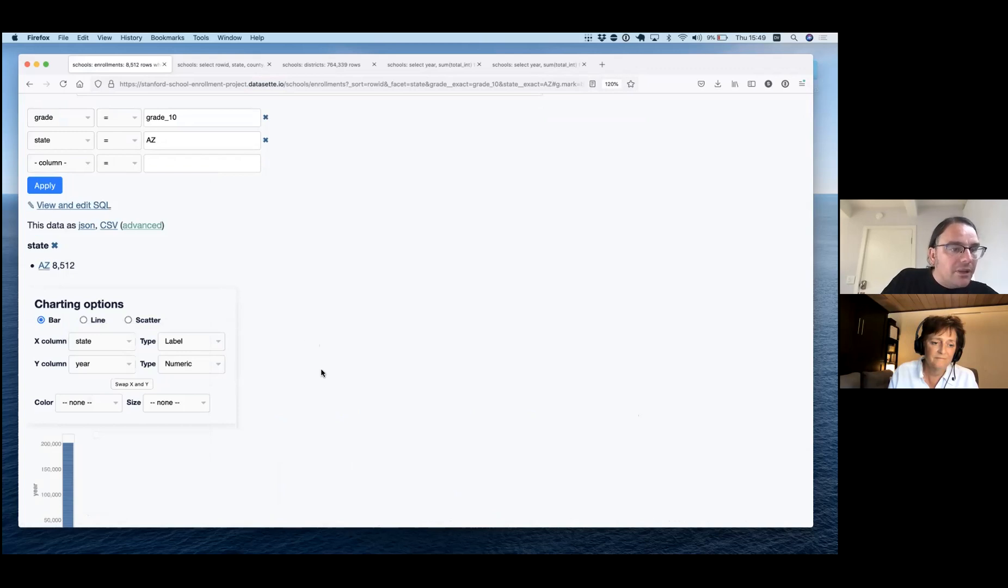
- View the bar chart above the rows and reload the page from its own URL with the chart settings
scroll(322, 373, "down", 2)
scroll(322, 372, "down", 6)
scroll(321, 373, "up", 1)
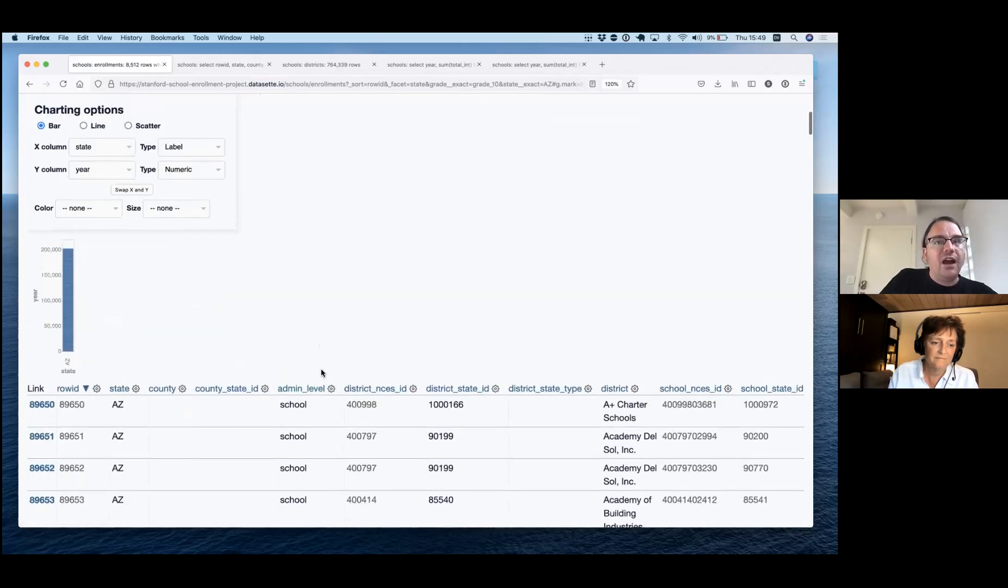
key("super+l")
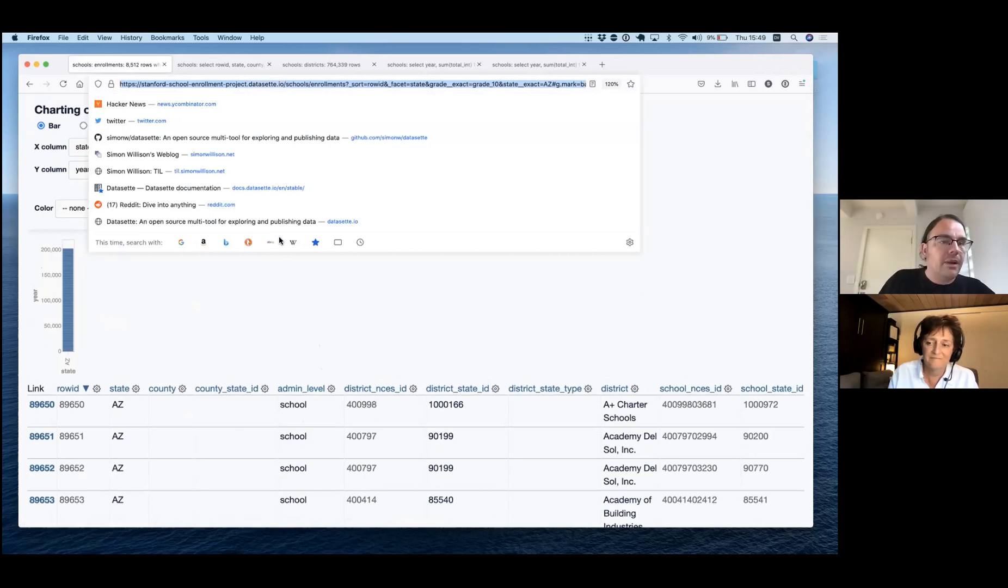
key("Return")
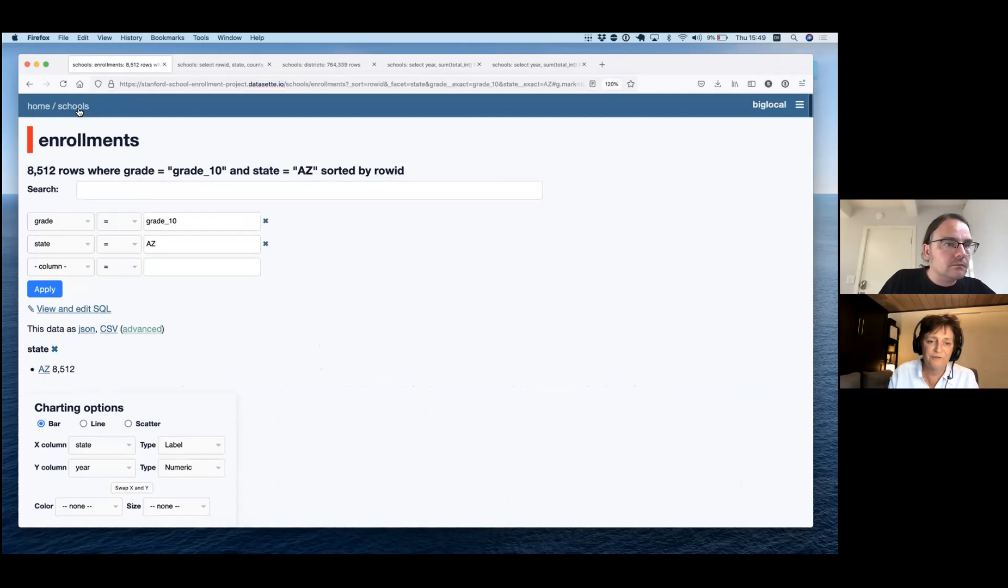
- Run the custom SQL query select * from districts in the schools database and highlight the resulting page URL
left_click(99, 114)
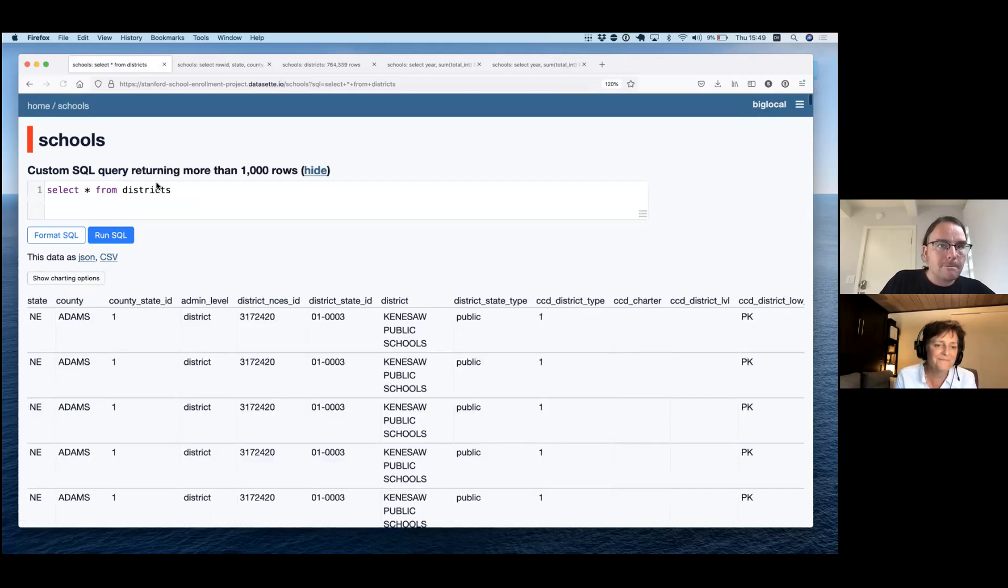
left_click(183, 190)
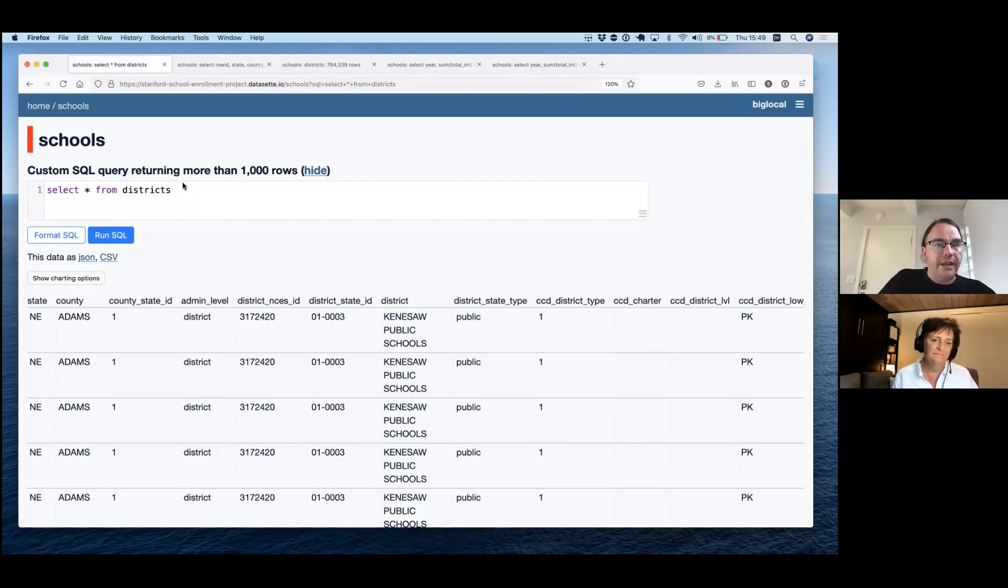
left_click(401, 82)
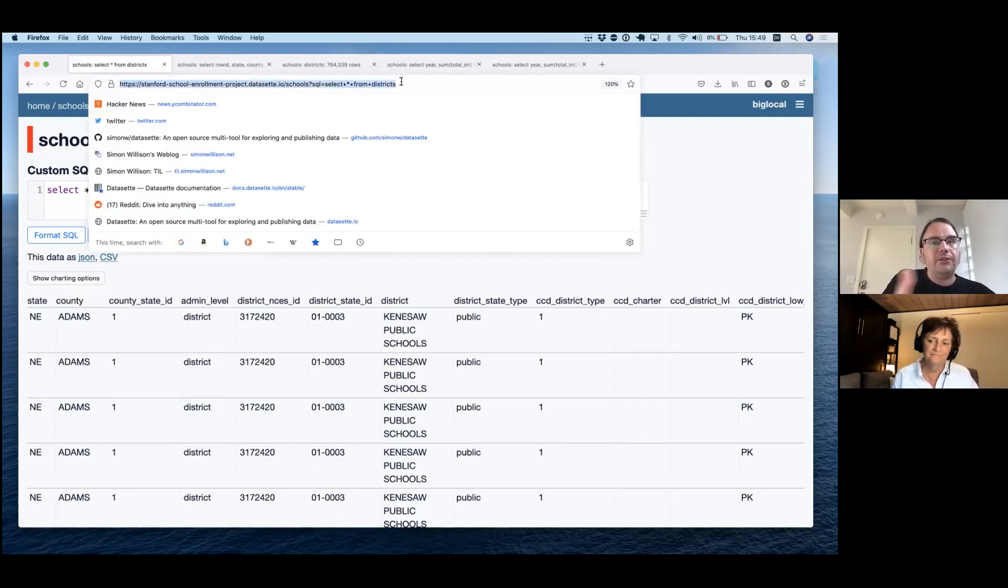
left_click(650, 377)
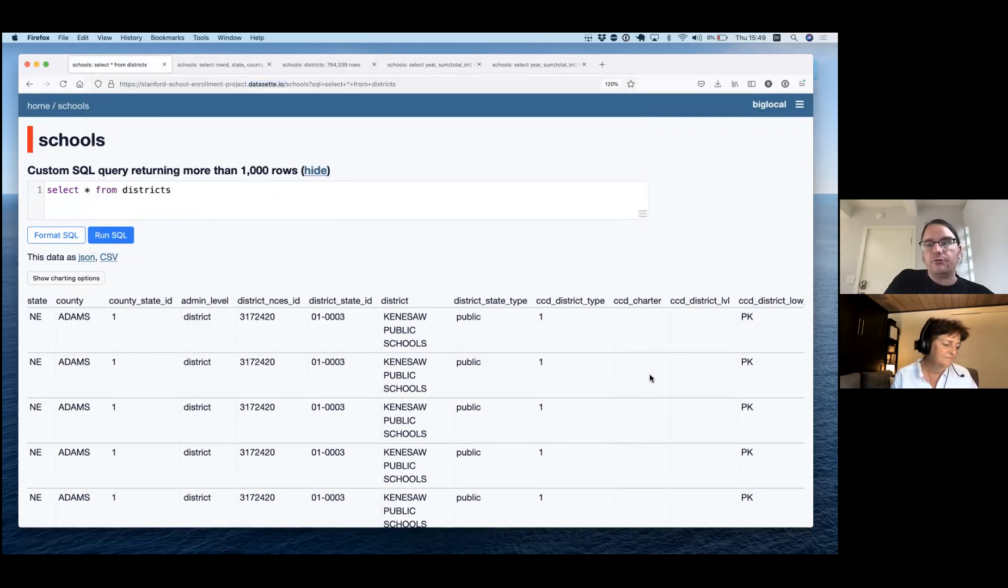